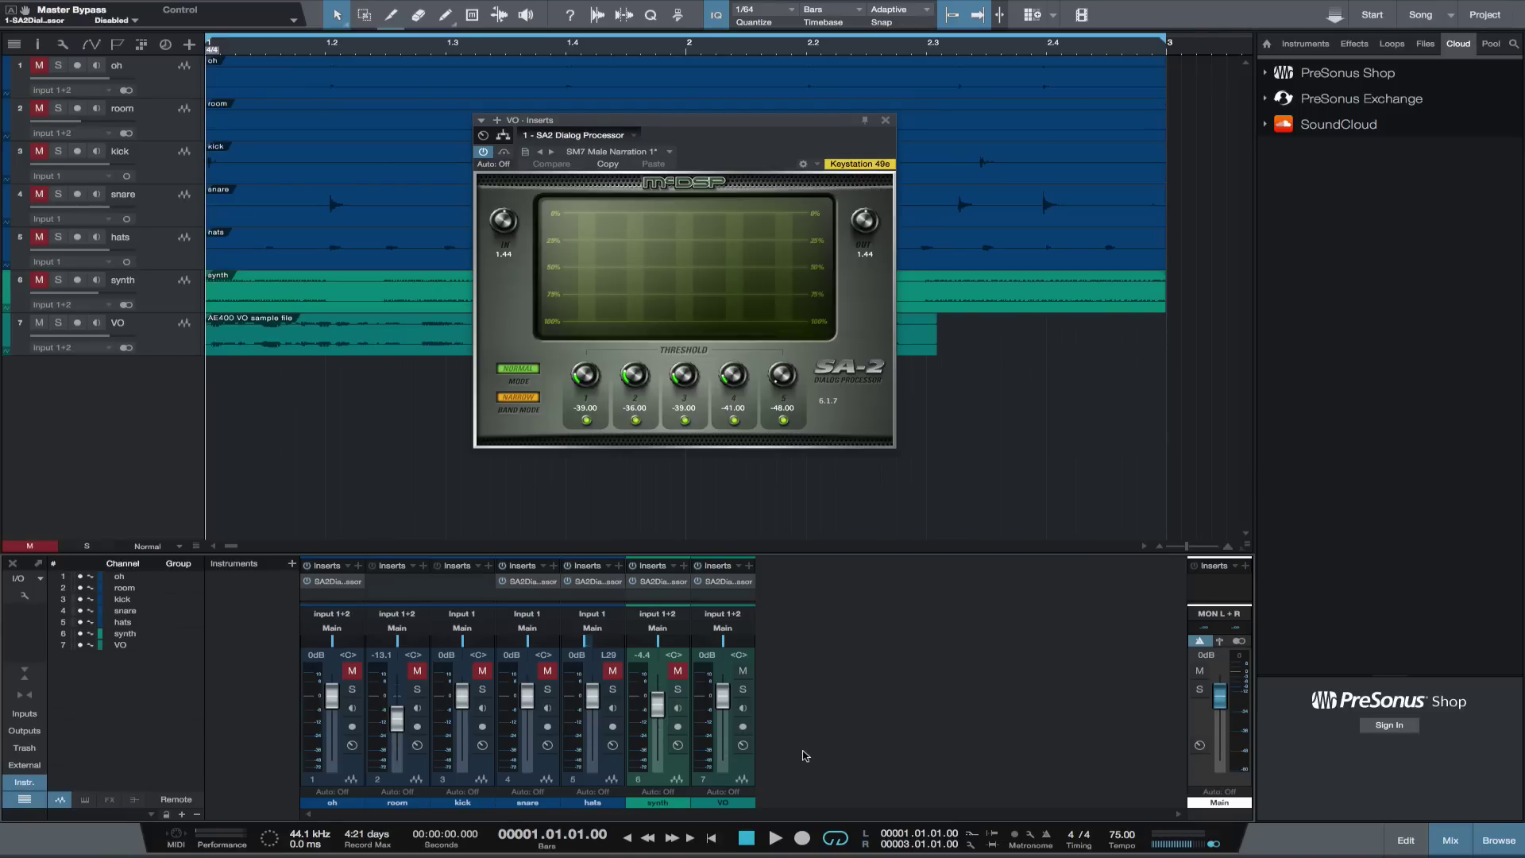
Play the mix and compare the VO with the SA-2 bypassed
{"action": "key", "text": "space"}
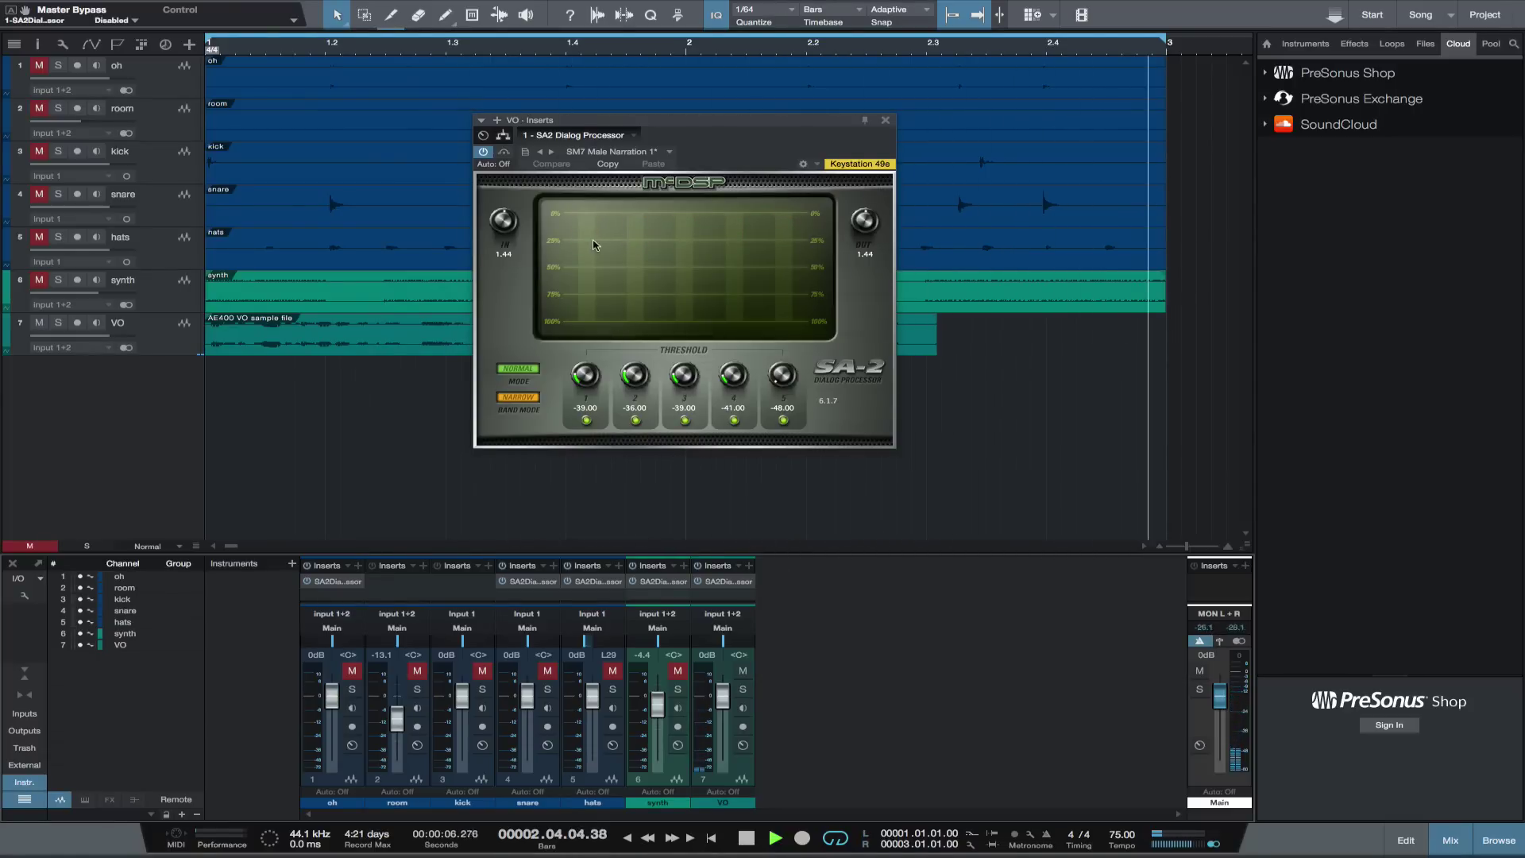
{"action": "left_click", "coordinate": [503, 152]}
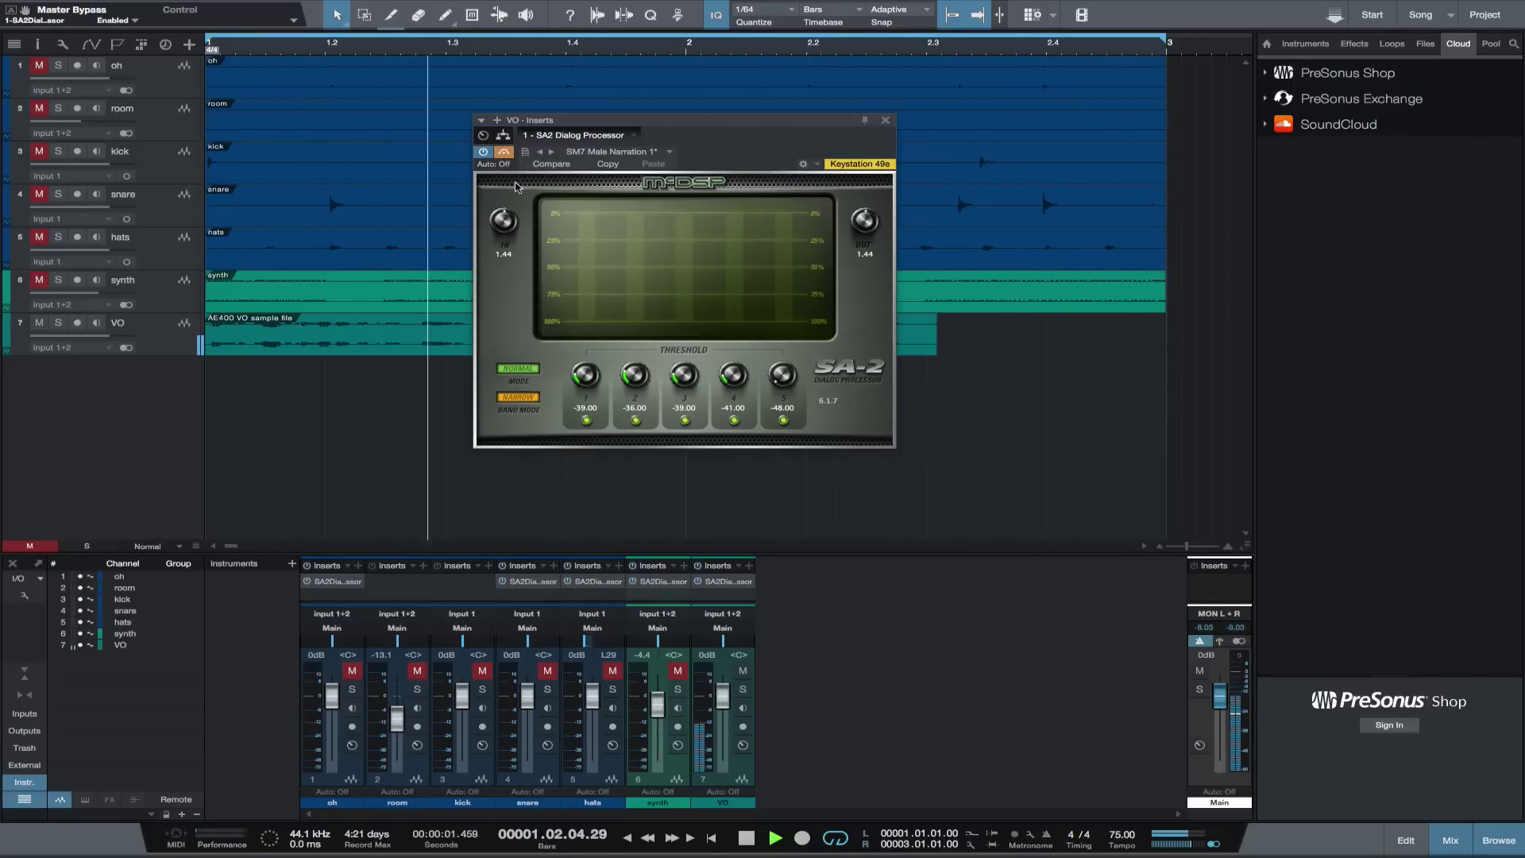
{"action": "key", "text": "space"}
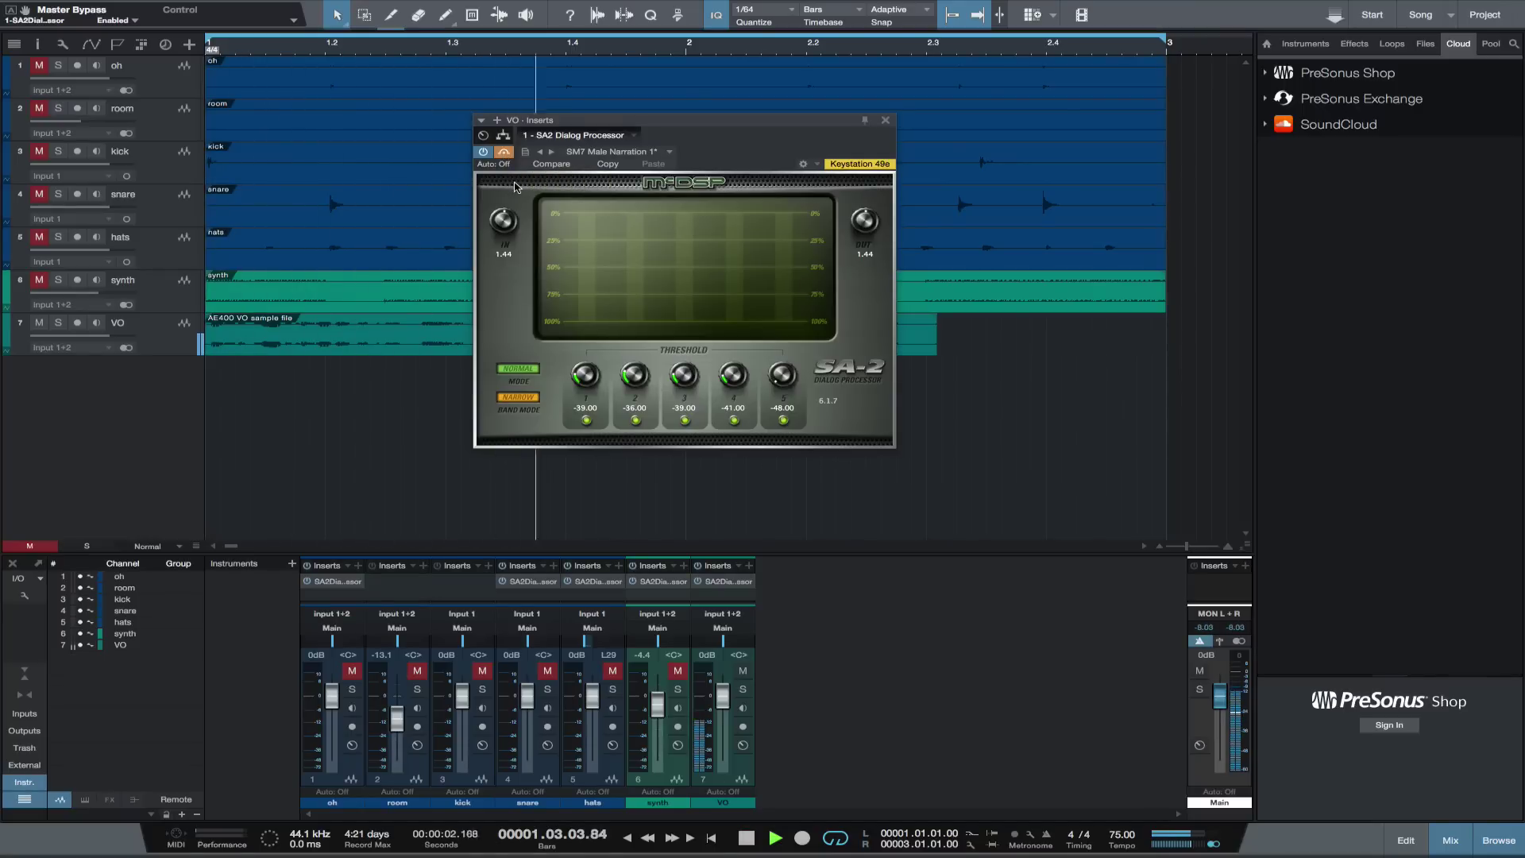
{"action": "key", "text": "space"}
{"action": "key", "text": "space"}
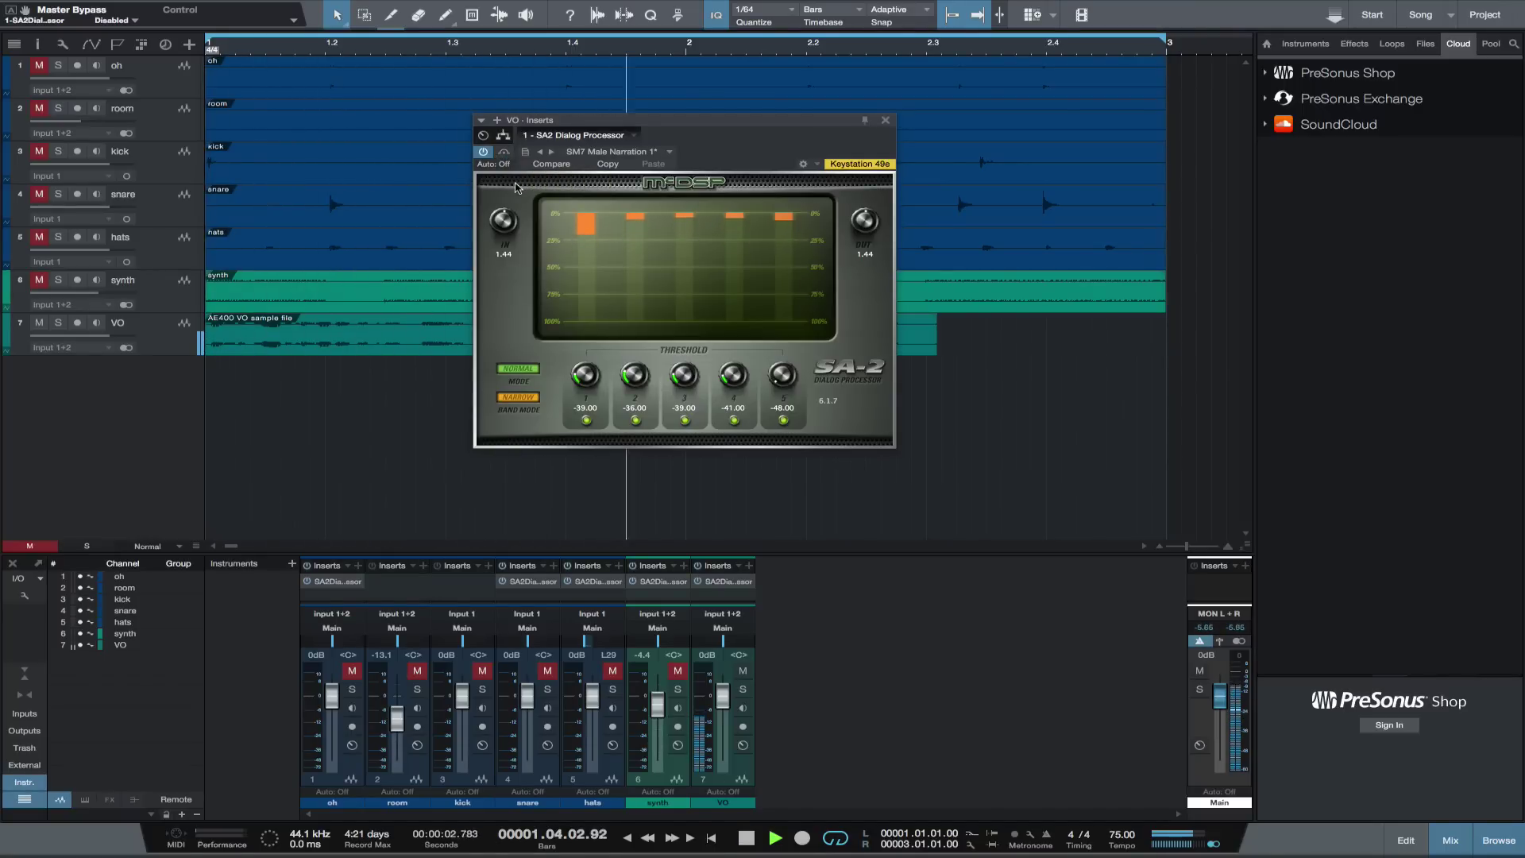
Set SA-2 thresholds during playback: band 1 -37.44, band 2 -36.96, band 3 -35.04, band 4 -35.52 dB
{"action": "left_click_drag", "start_coordinate": [591, 373], "coordinate": [588, 370]}
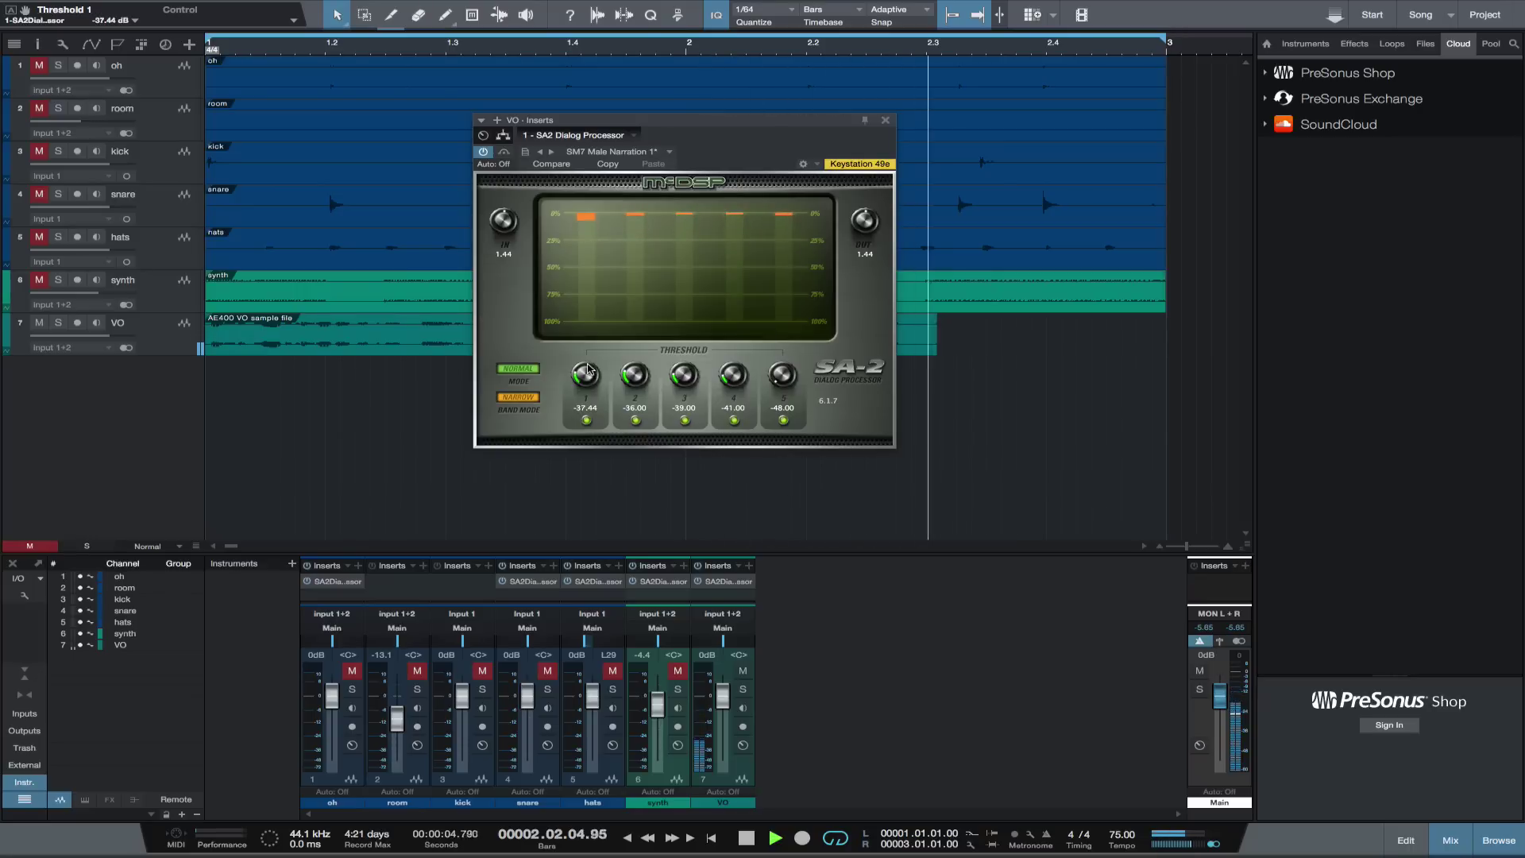
{"action": "key", "text": "space"}
{"action": "key", "text": "space"}
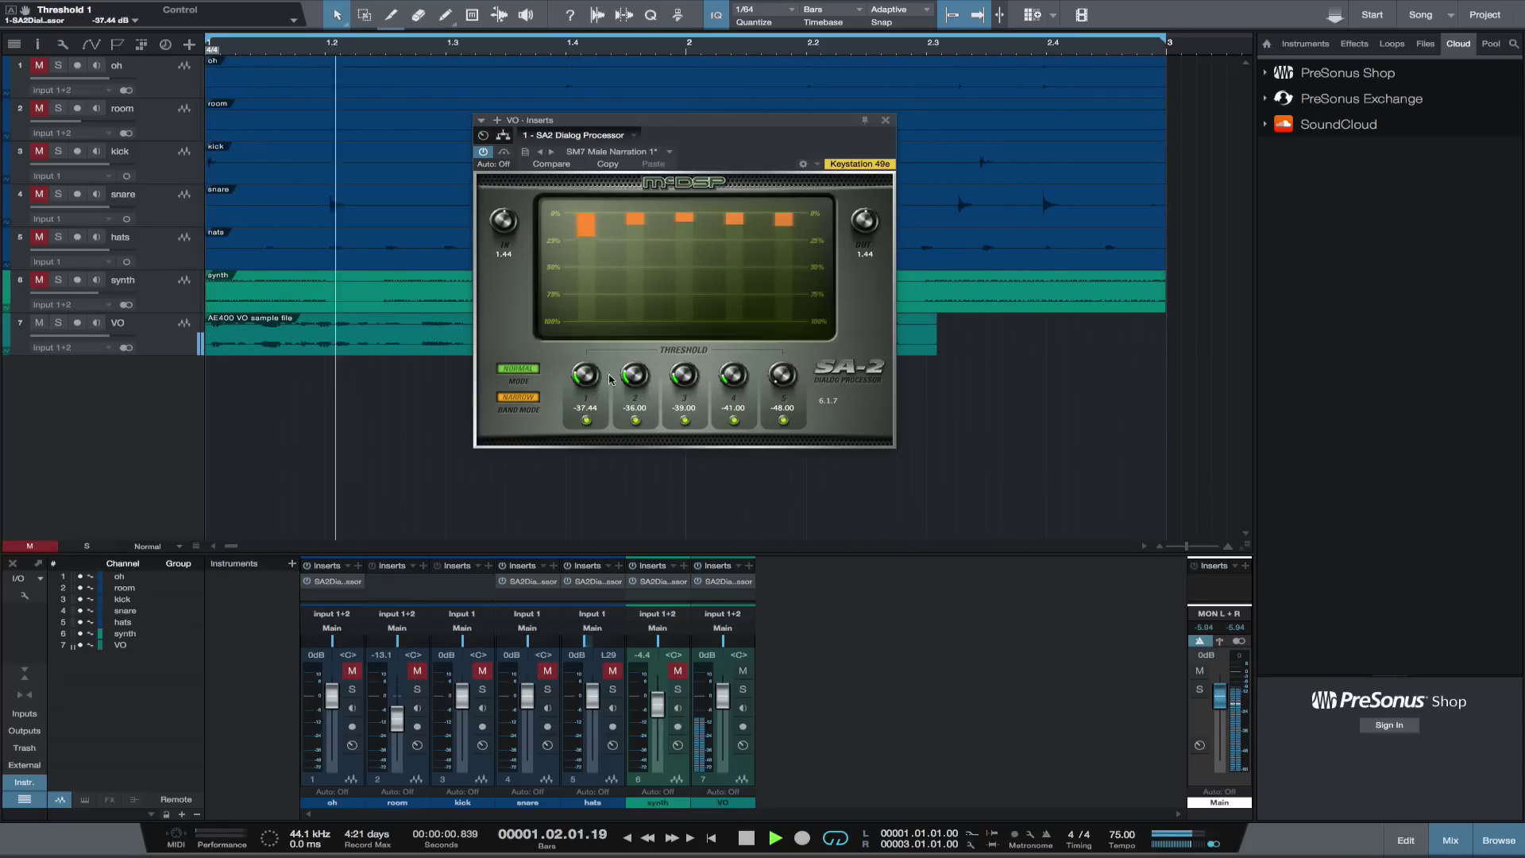
{"action": "left_click_drag", "start_coordinate": [629, 374], "coordinate": [628, 379]}
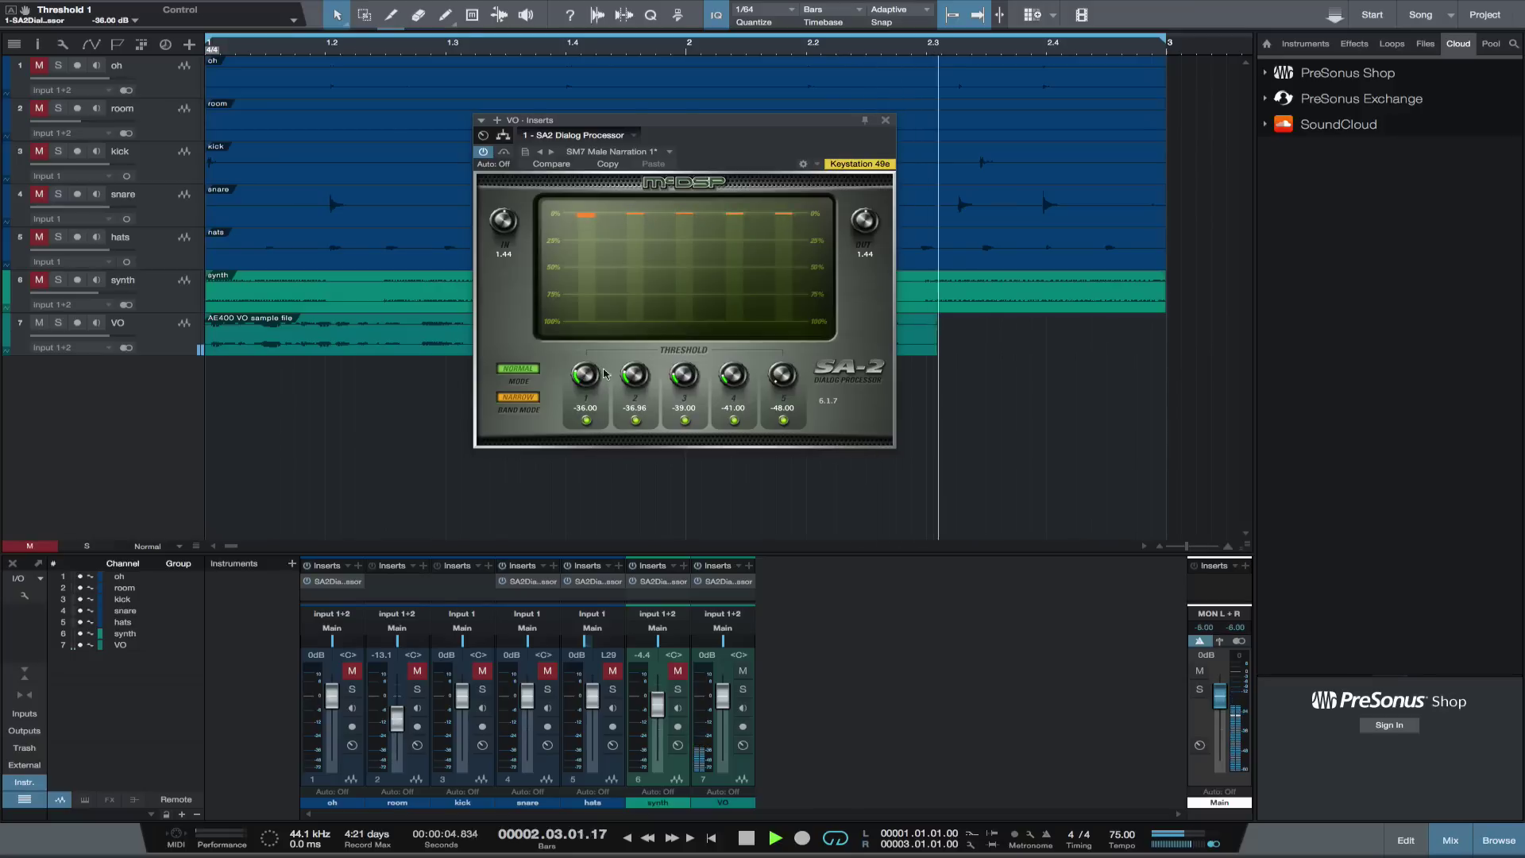
{"action": "left_click_drag", "start_coordinate": [683, 378], "coordinate": [782, 329]}
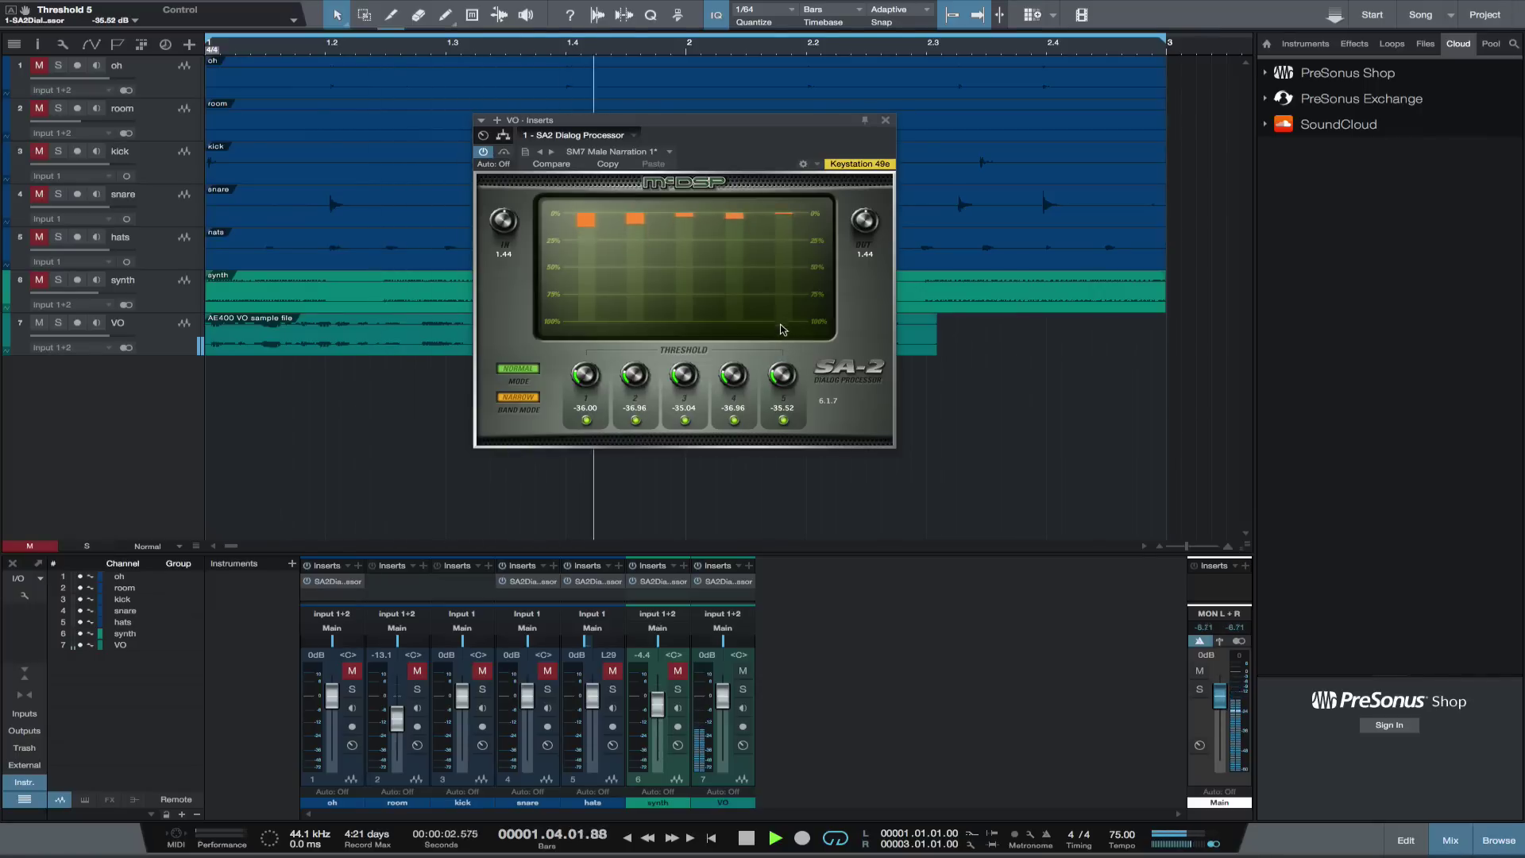
{"action": "left_click_drag", "start_coordinate": [733, 379], "coordinate": [733, 376]}
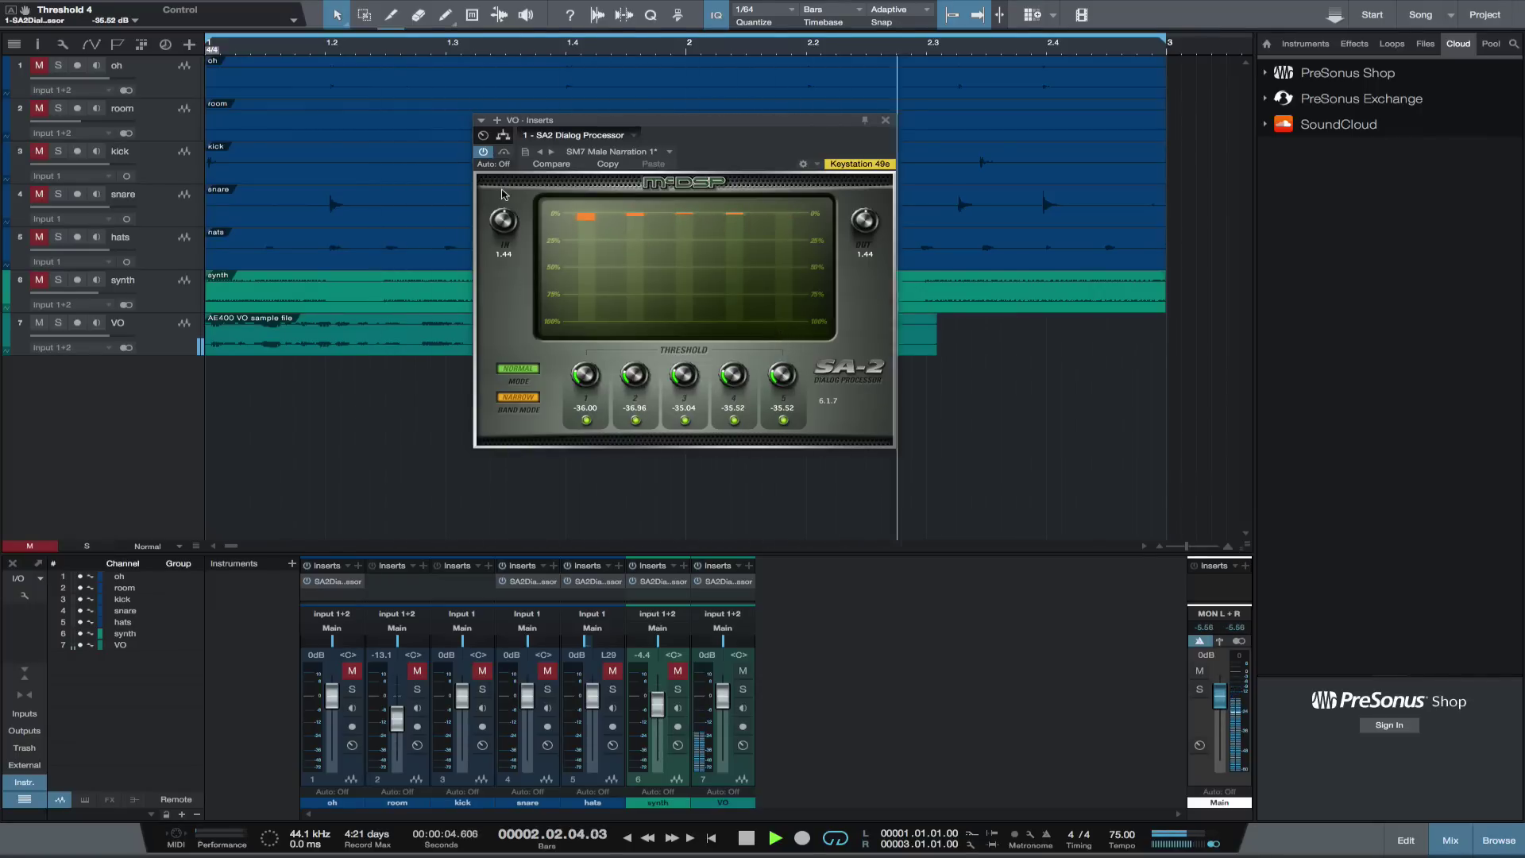
{"action": "key", "text": "space"}
Turn SA-2 processing back on and raise band 1's threshold to -33.60 dB
{"action": "left_click", "coordinate": [503, 153]}
{"action": "key", "text": "space"}
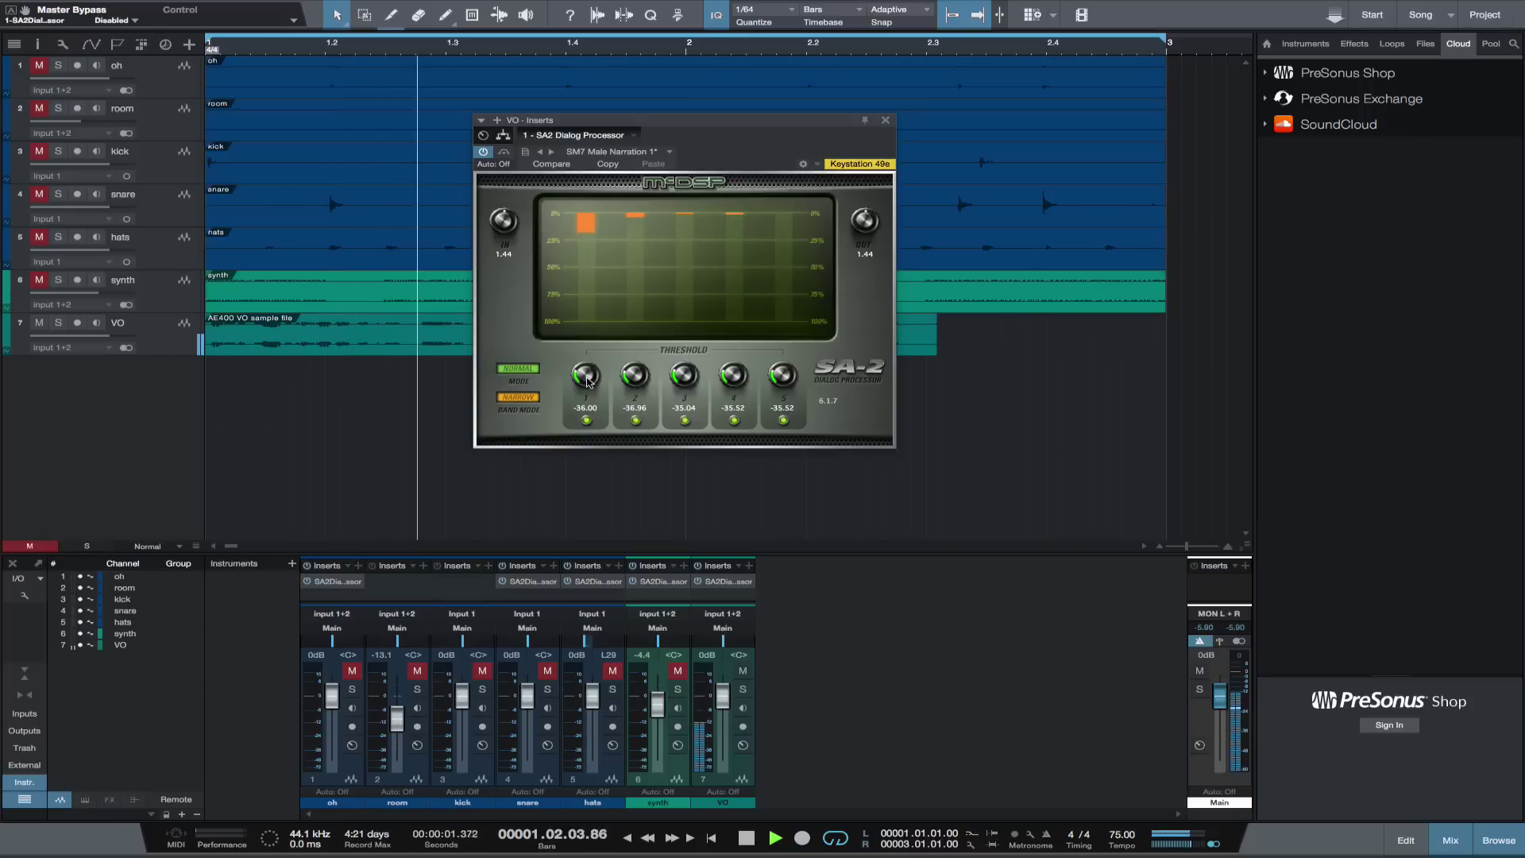
{"action": "left_click_drag", "start_coordinate": [586, 378], "coordinate": [588, 373]}
{"action": "key", "text": "space"}
A/B the SA-2 against bypass, then set band 1's threshold to -34.56 dB
{"action": "left_click", "coordinate": [503, 153]}
{"action": "key", "text": "space"}
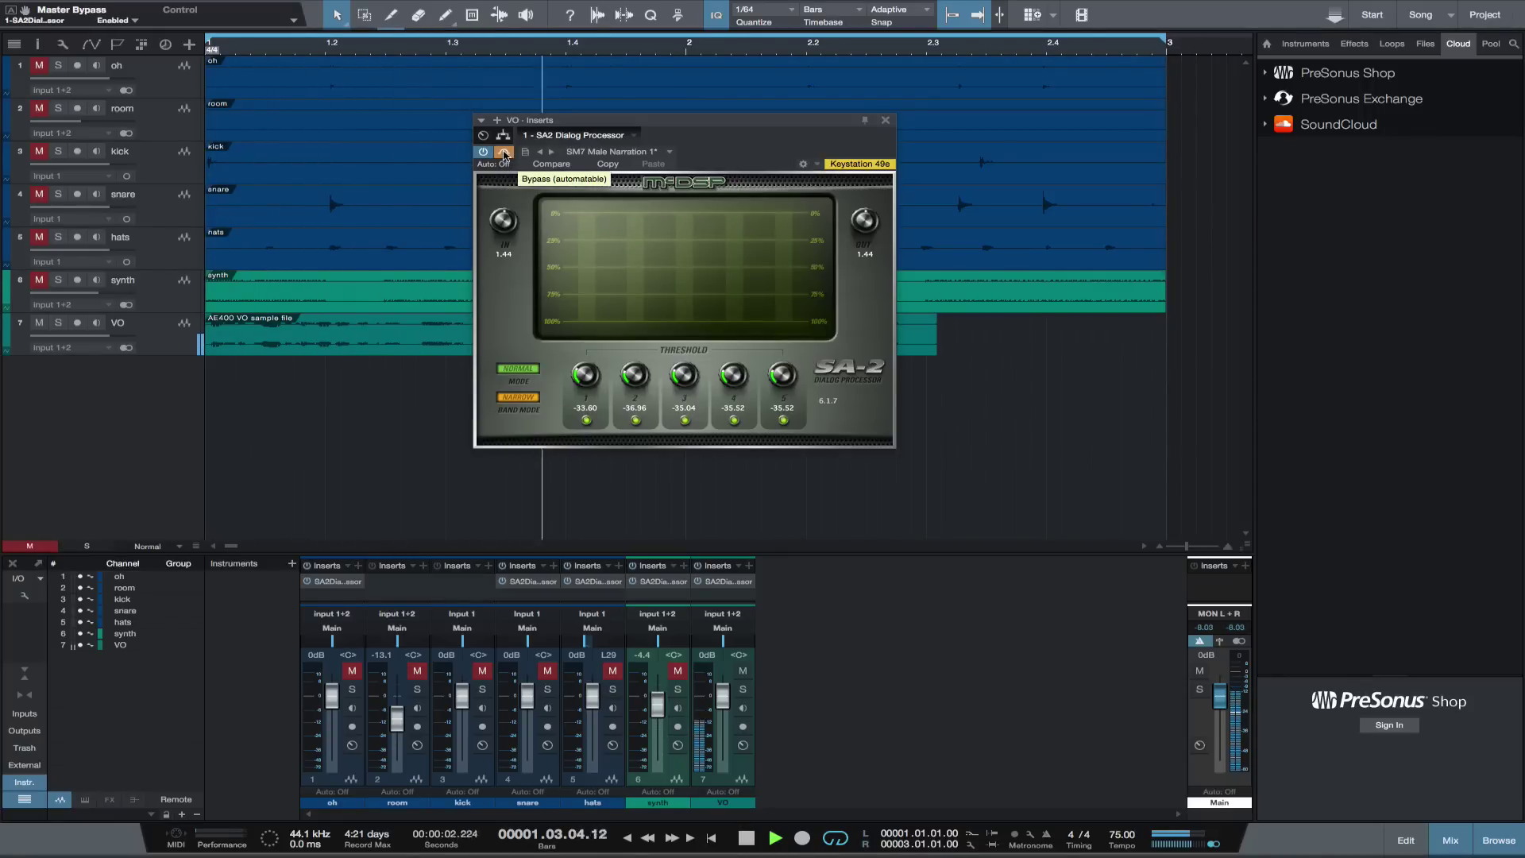
{"action": "key", "text": "space"}
{"action": "left_click", "coordinate": [503, 152]}
{"action": "key", "text": "space"}
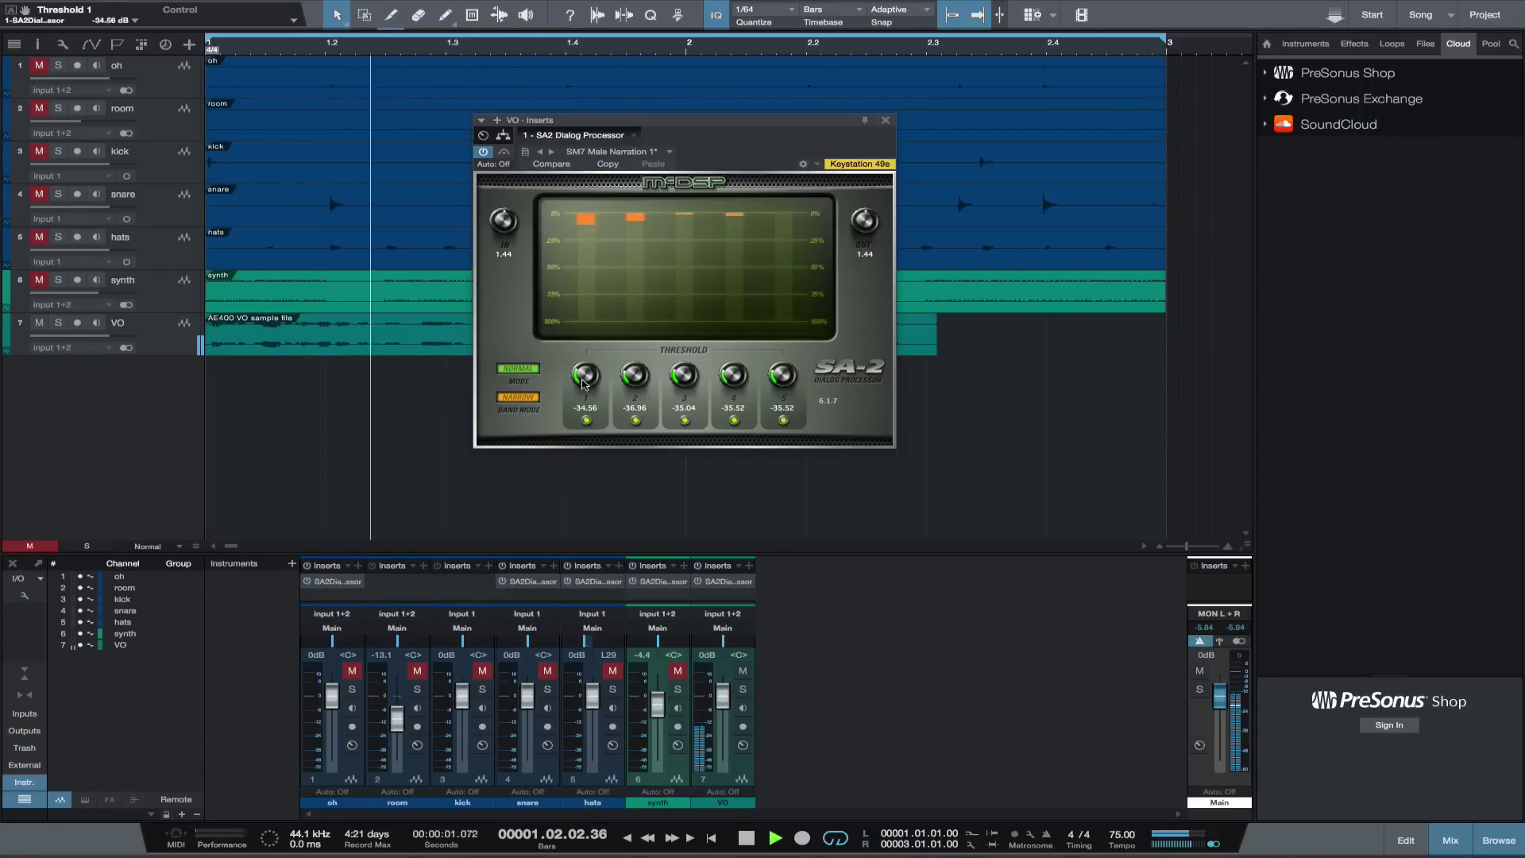
{"action": "left_click_drag", "start_coordinate": [586, 387], "coordinate": [567, 387]}
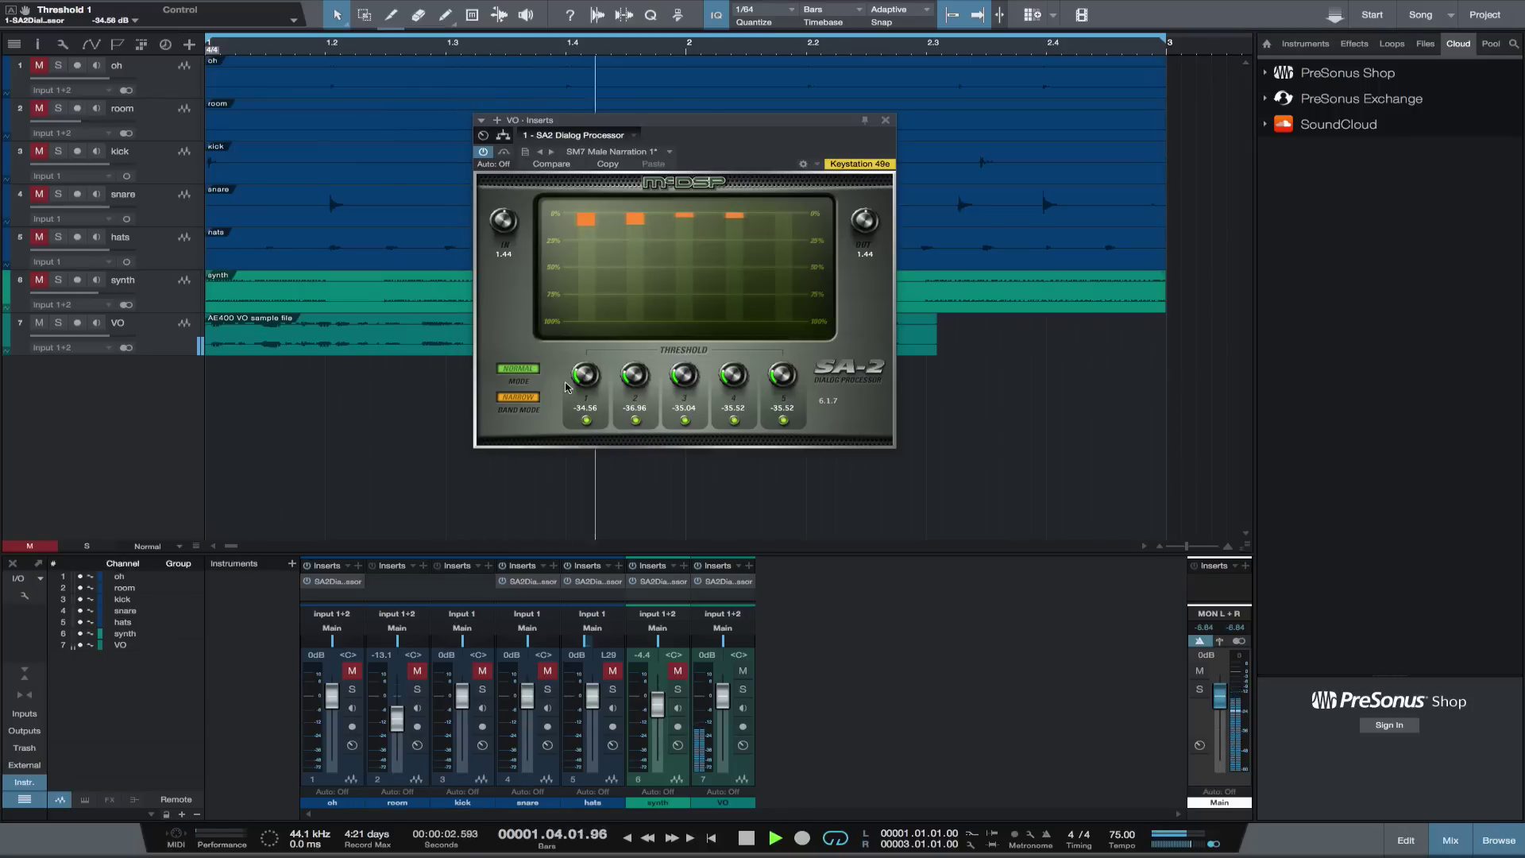
{"action": "key", "text": "space"}
Audition the VO with band 1 disabled, then re-enable it
{"action": "left_click", "coordinate": [586, 421]}
{"action": "key", "text": "space"}
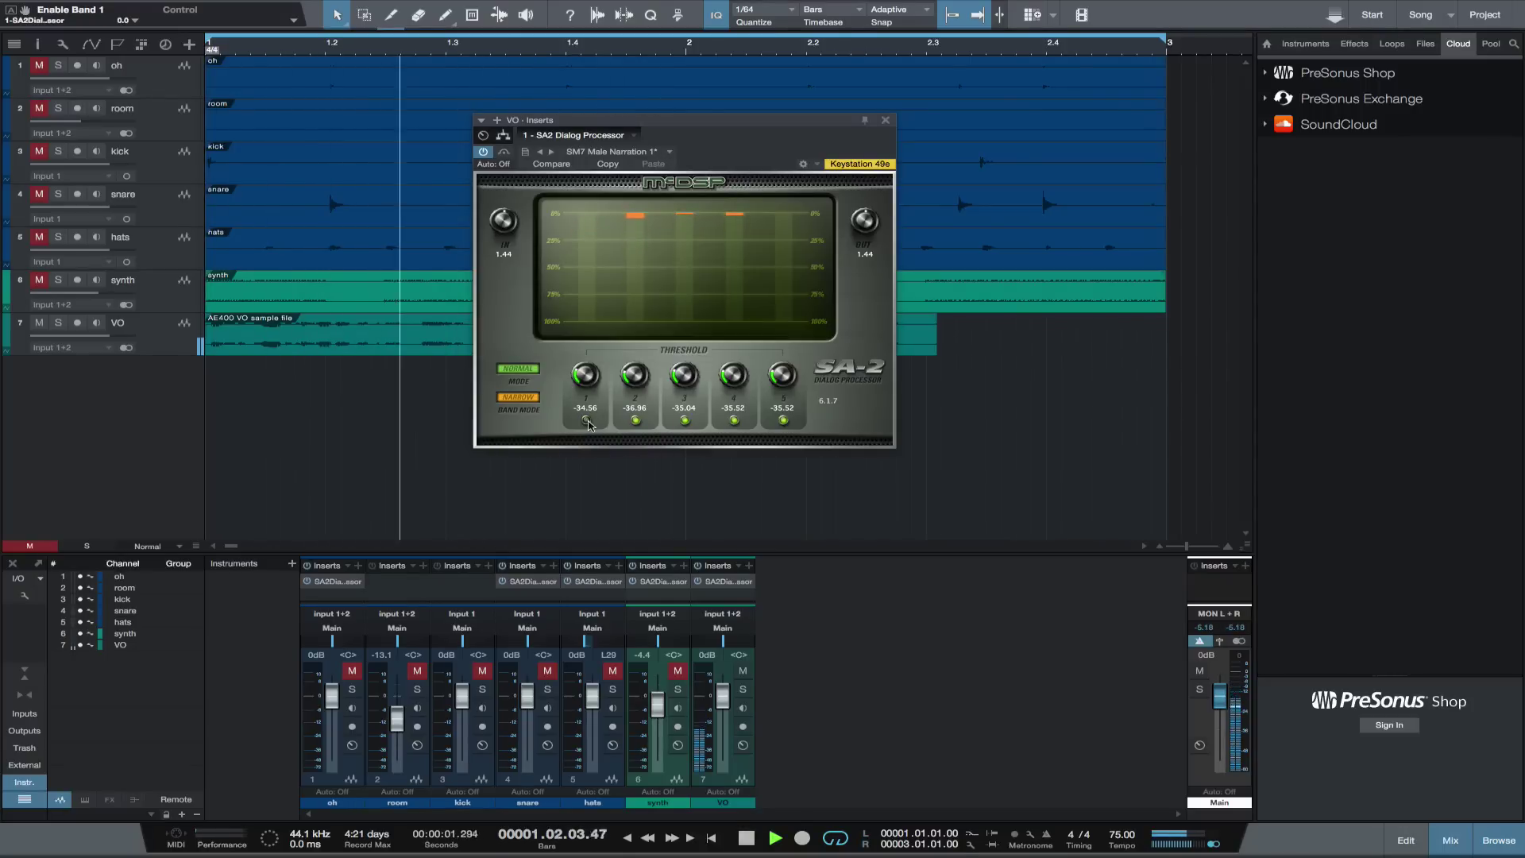
{"action": "key", "text": "space"}
{"action": "left_click", "coordinate": [586, 421]}
{"action": "key", "text": "space"}
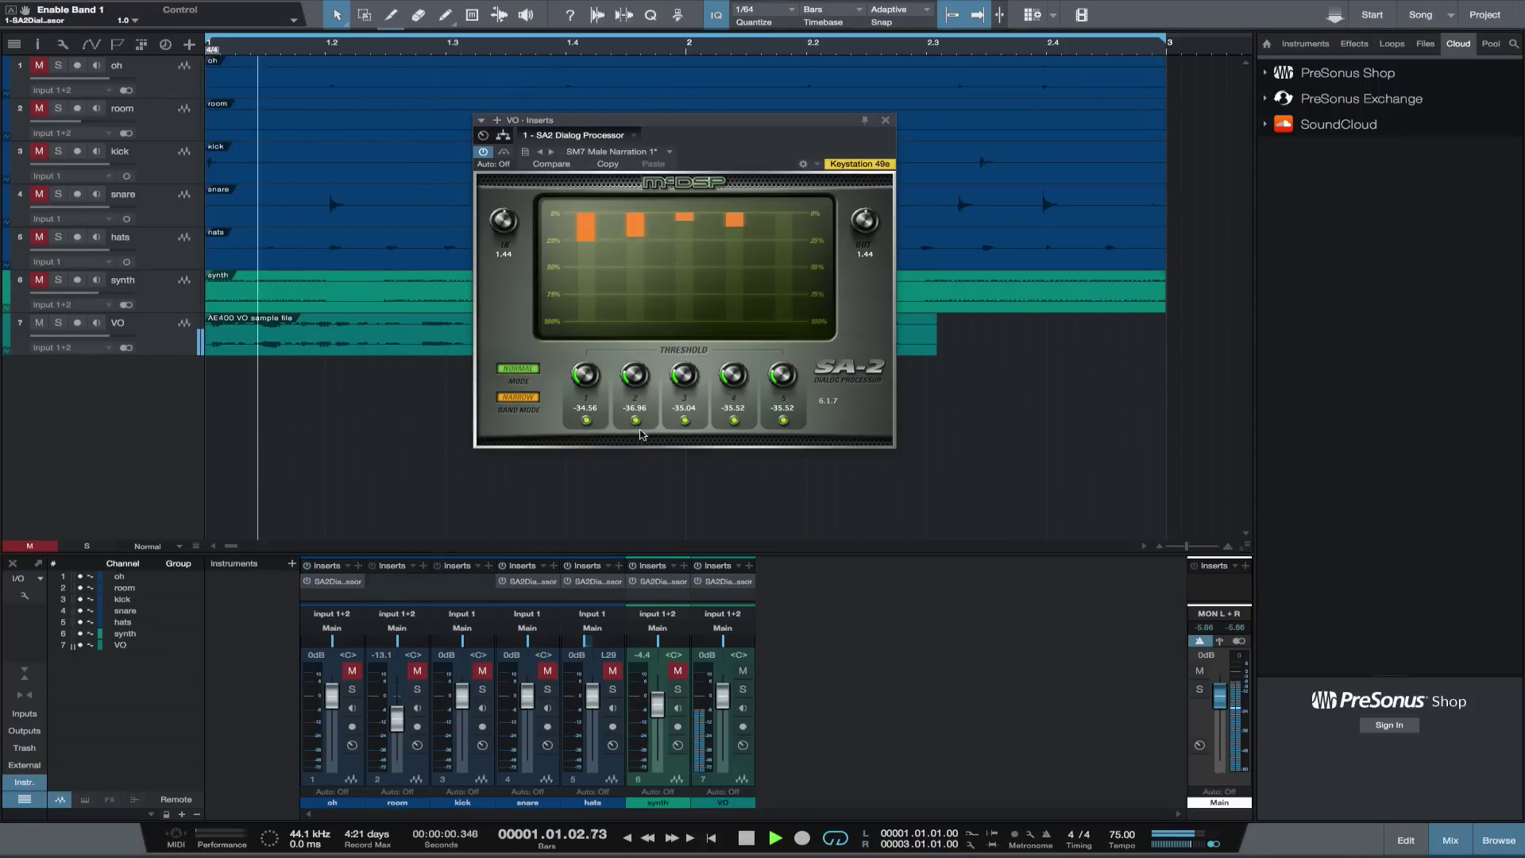
{"action": "key", "text": "space"}
{"action": "key", "text": "space"}
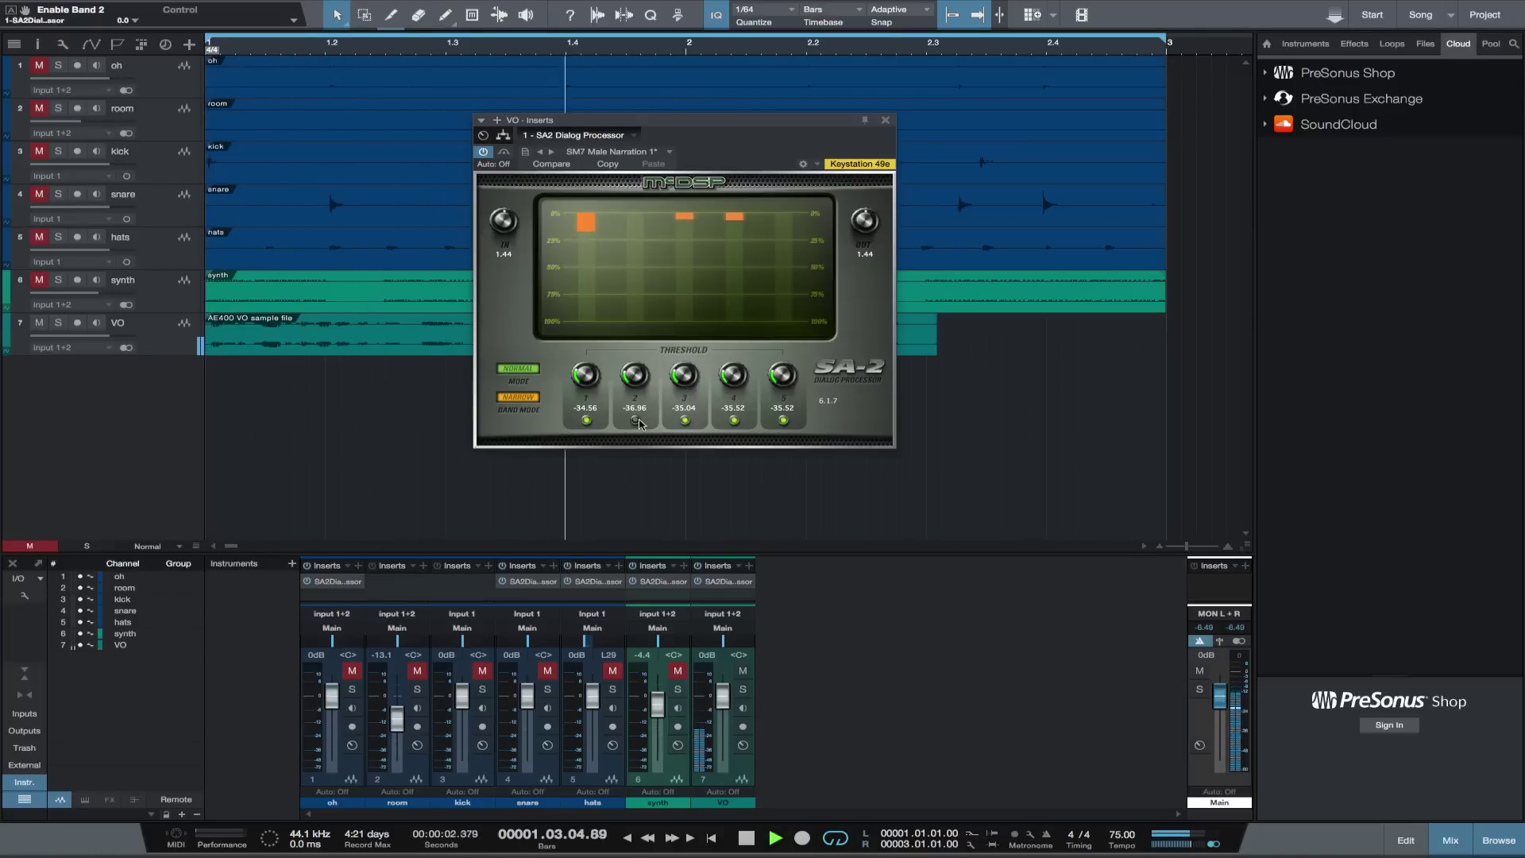
Audition bands 3, 4 and 5 off one at a time, re-enabling each
{"action": "key", "text": "space"}
{"action": "left_click", "coordinate": [685, 420]}
{"action": "key", "text": "space"}
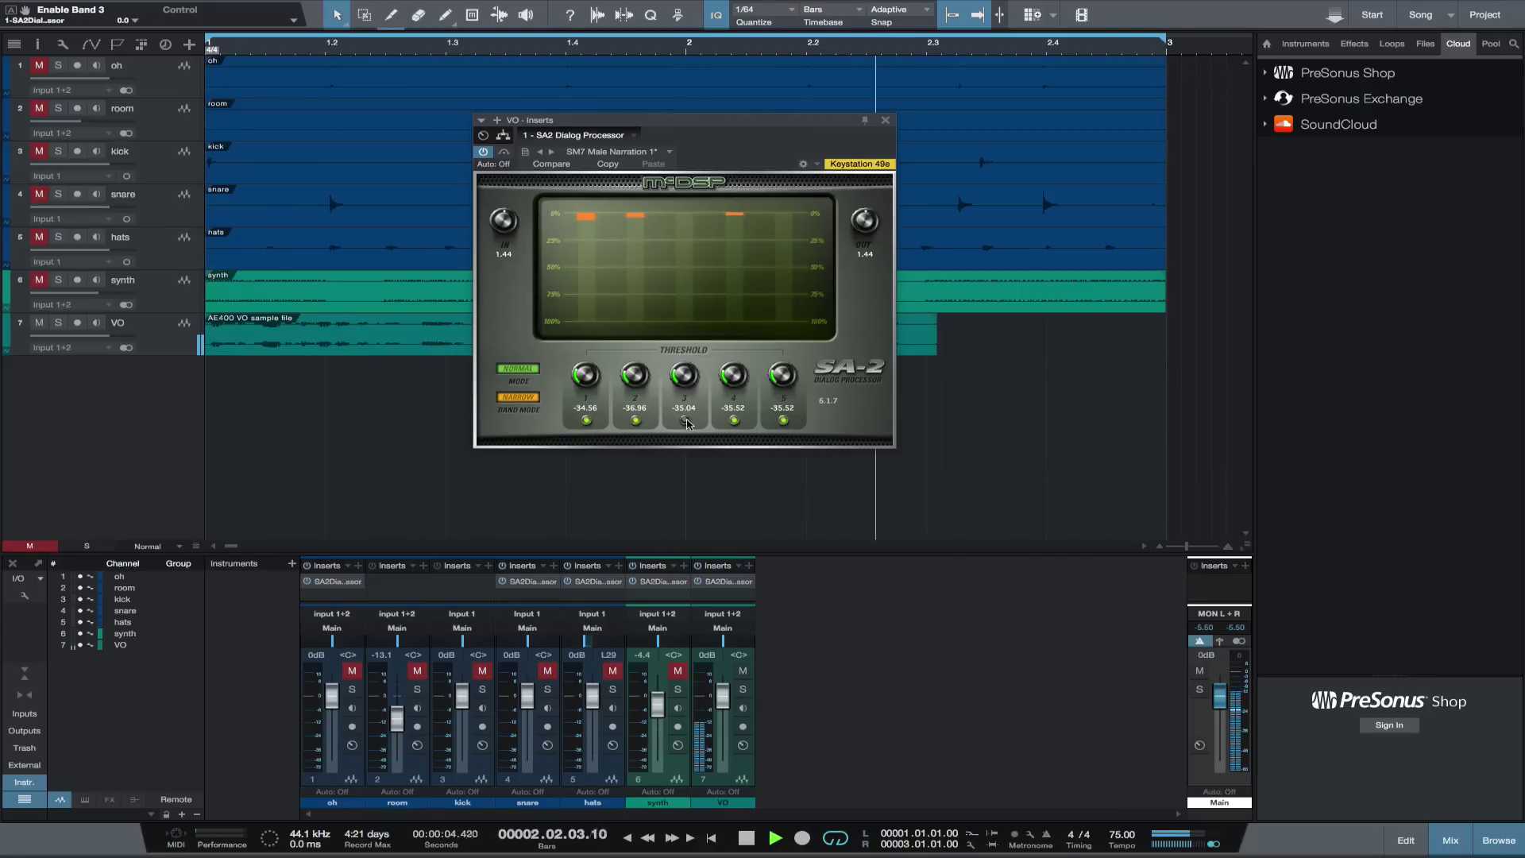
{"action": "left_click", "coordinate": [685, 421]}
{"action": "left_click", "coordinate": [733, 420]}
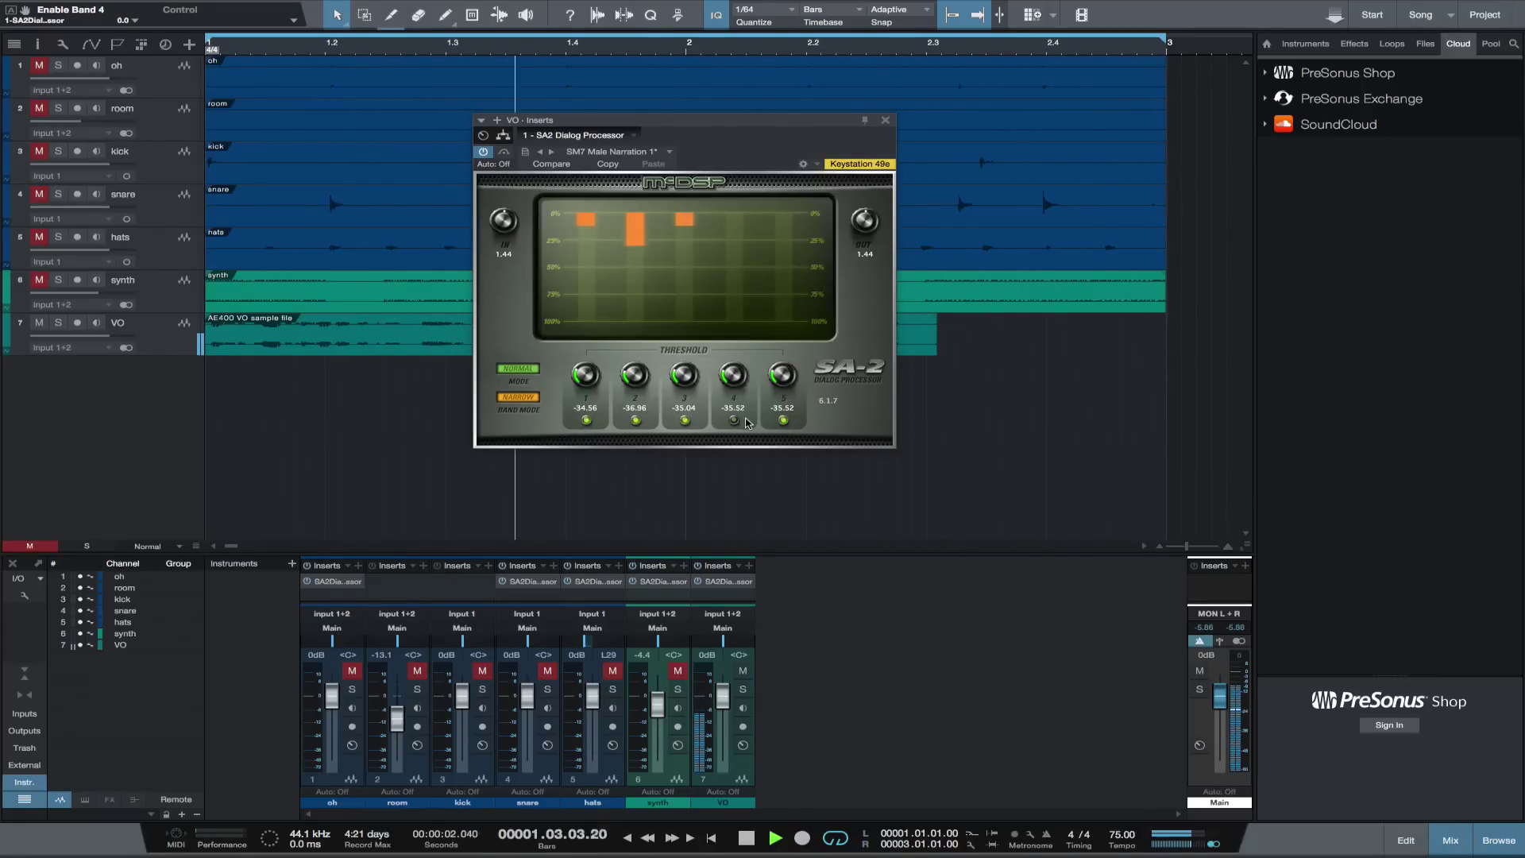
{"action": "left_click", "coordinate": [733, 421]}
{"action": "left_click", "coordinate": [783, 420]}
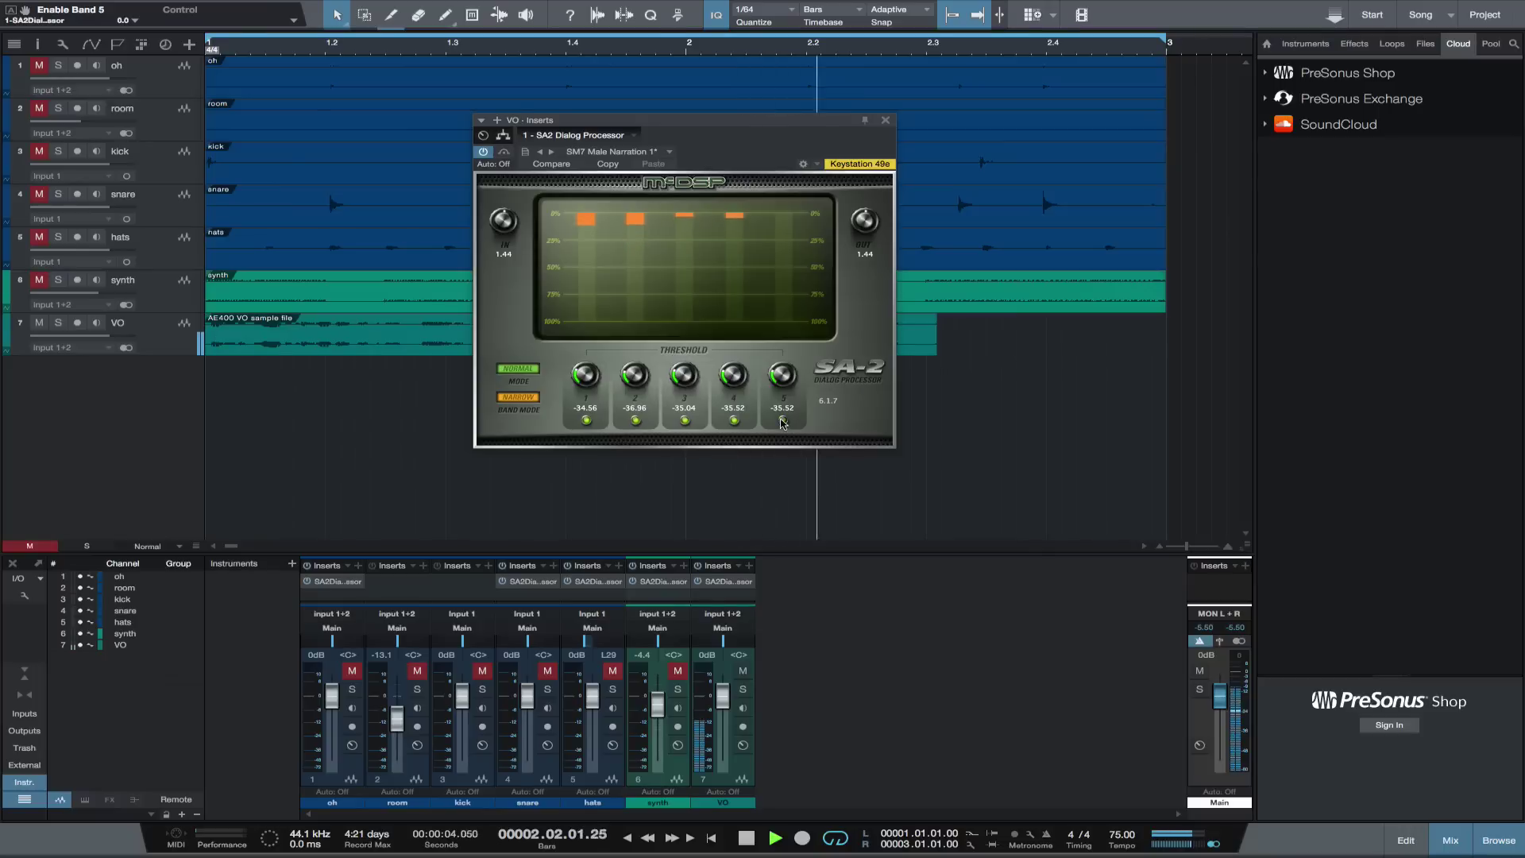
{"action": "left_click", "coordinate": [783, 420]}
{"action": "key", "text": "space"}
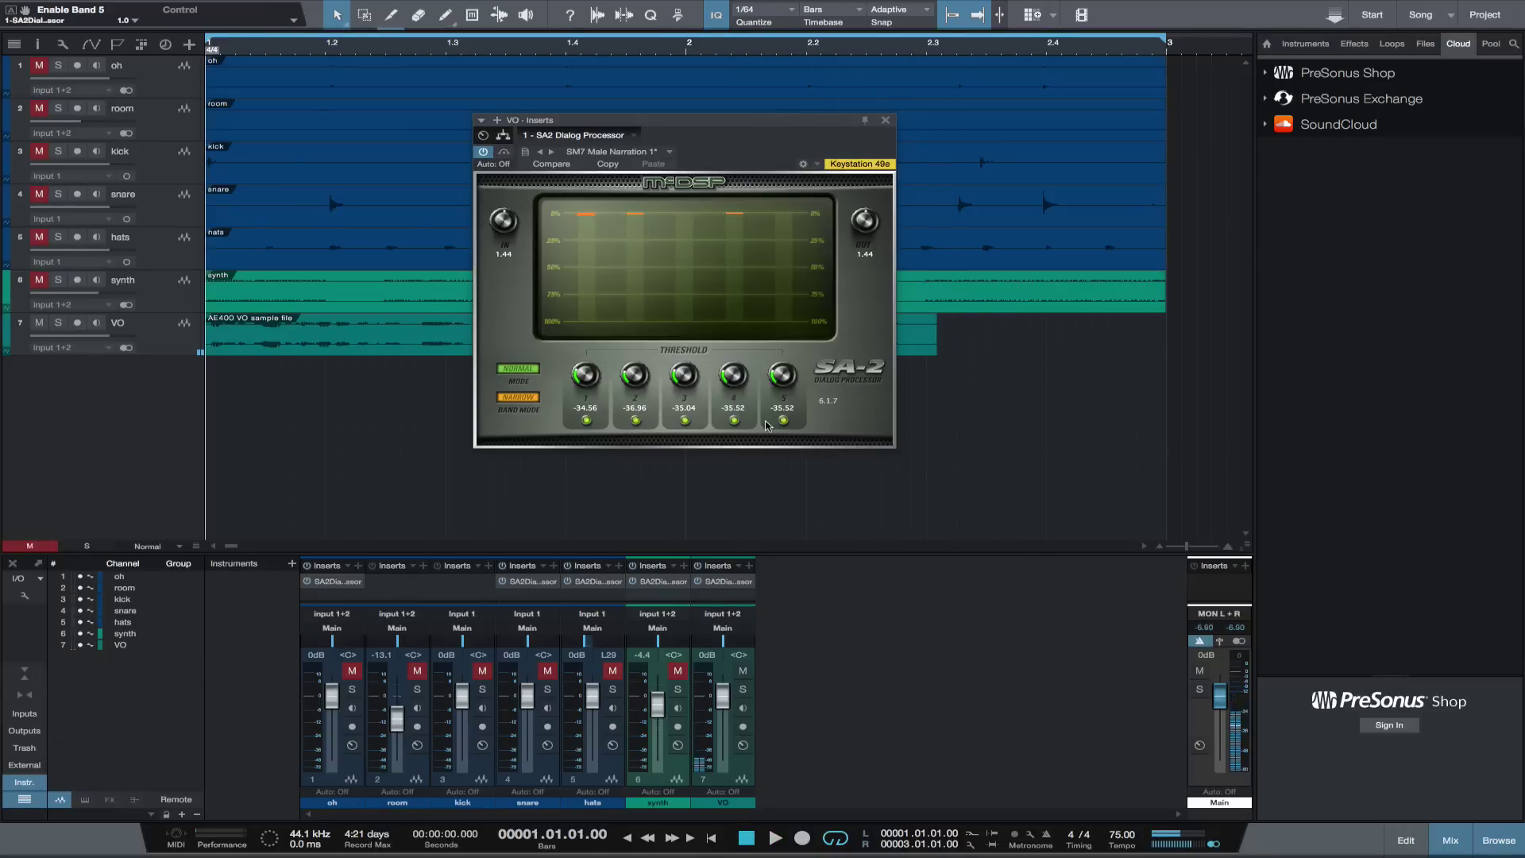
Open the oh and snare SA-2 inserts and play the drums, showing the Snare Smoother preset
{"action": "left_click", "coordinate": [787, 702]}
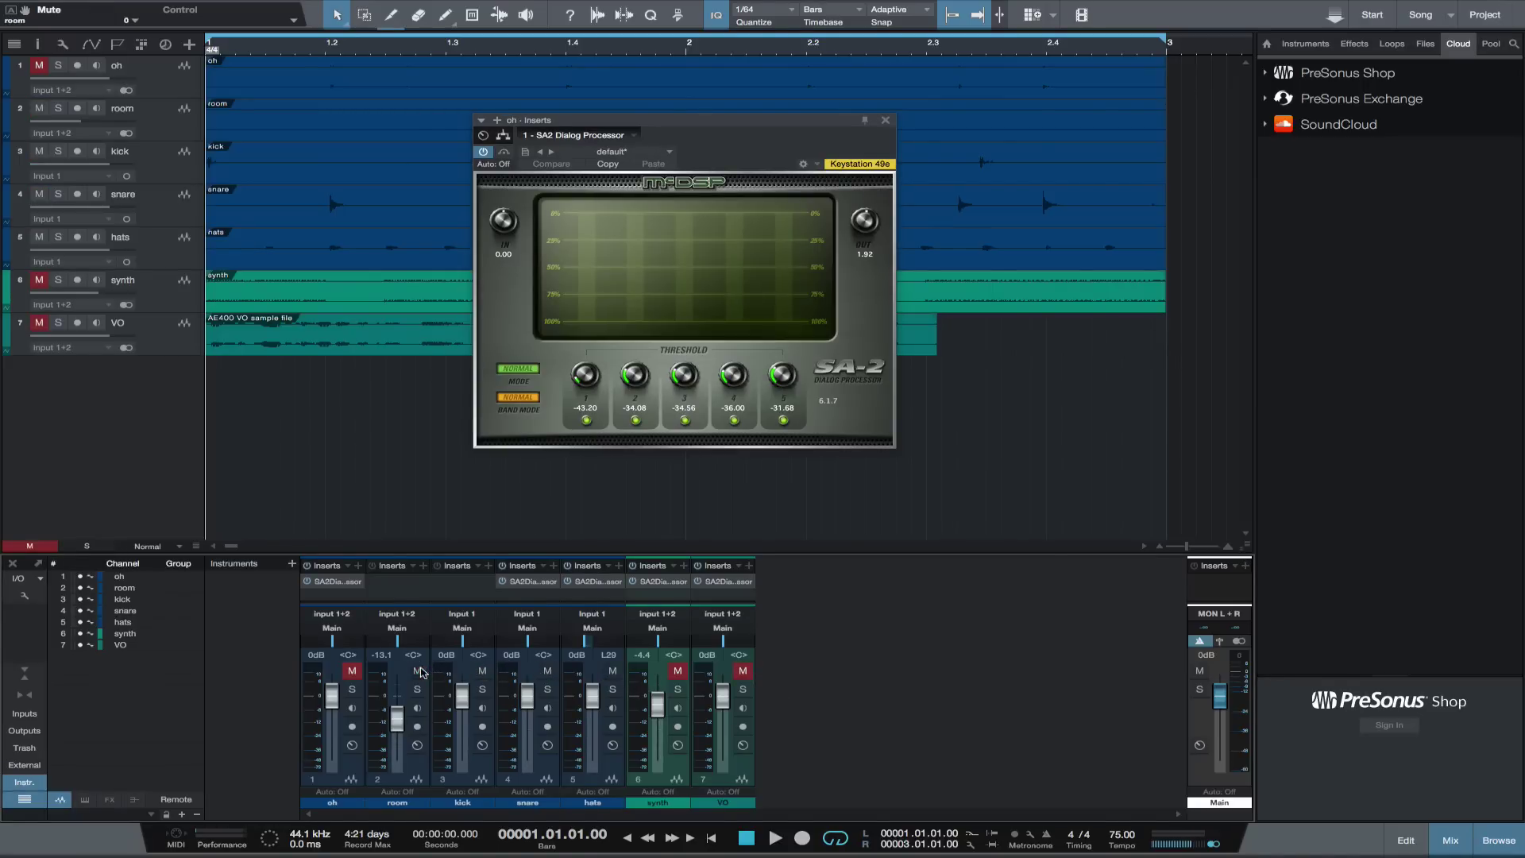
{"action": "key", "text": "space"}
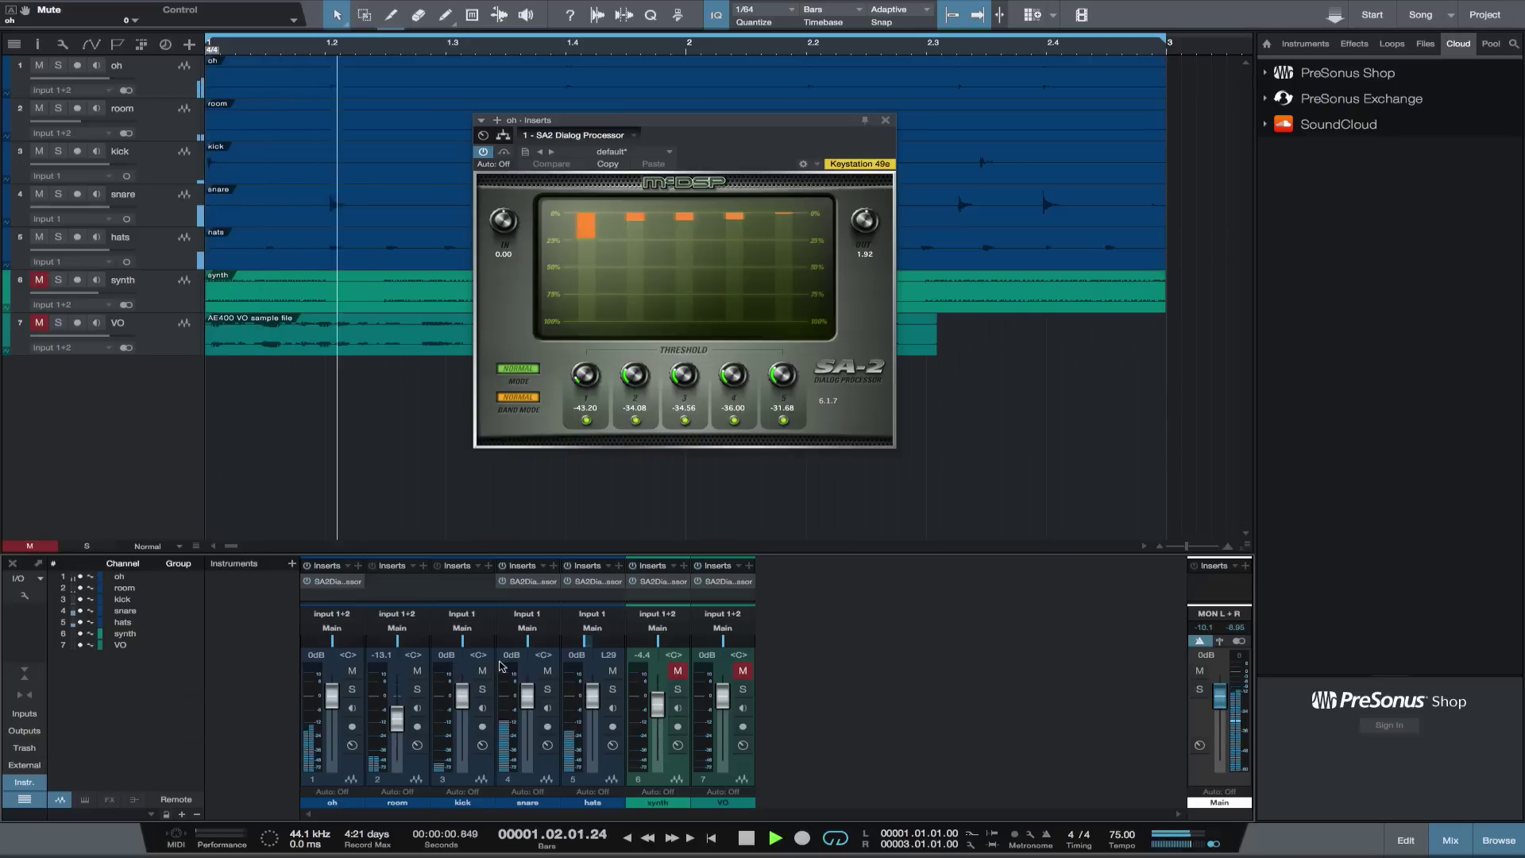
{"action": "left_click", "coordinate": [532, 583]}
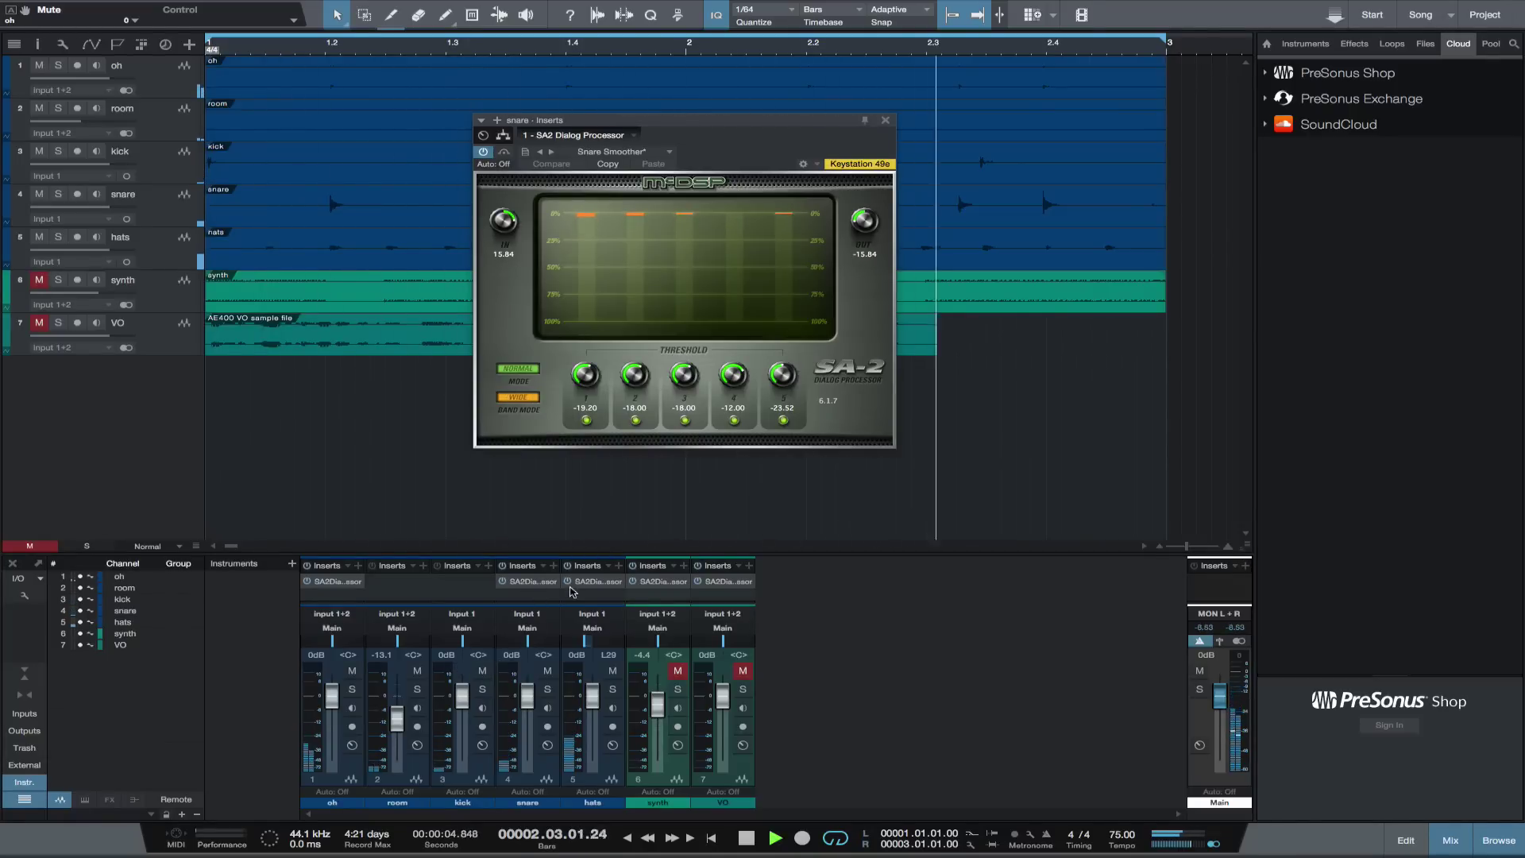
Solo the snare and lower its SA-2 thresholds to -23.04, -22.08 and -21.12 dB
{"action": "left_click", "coordinate": [502, 582]}
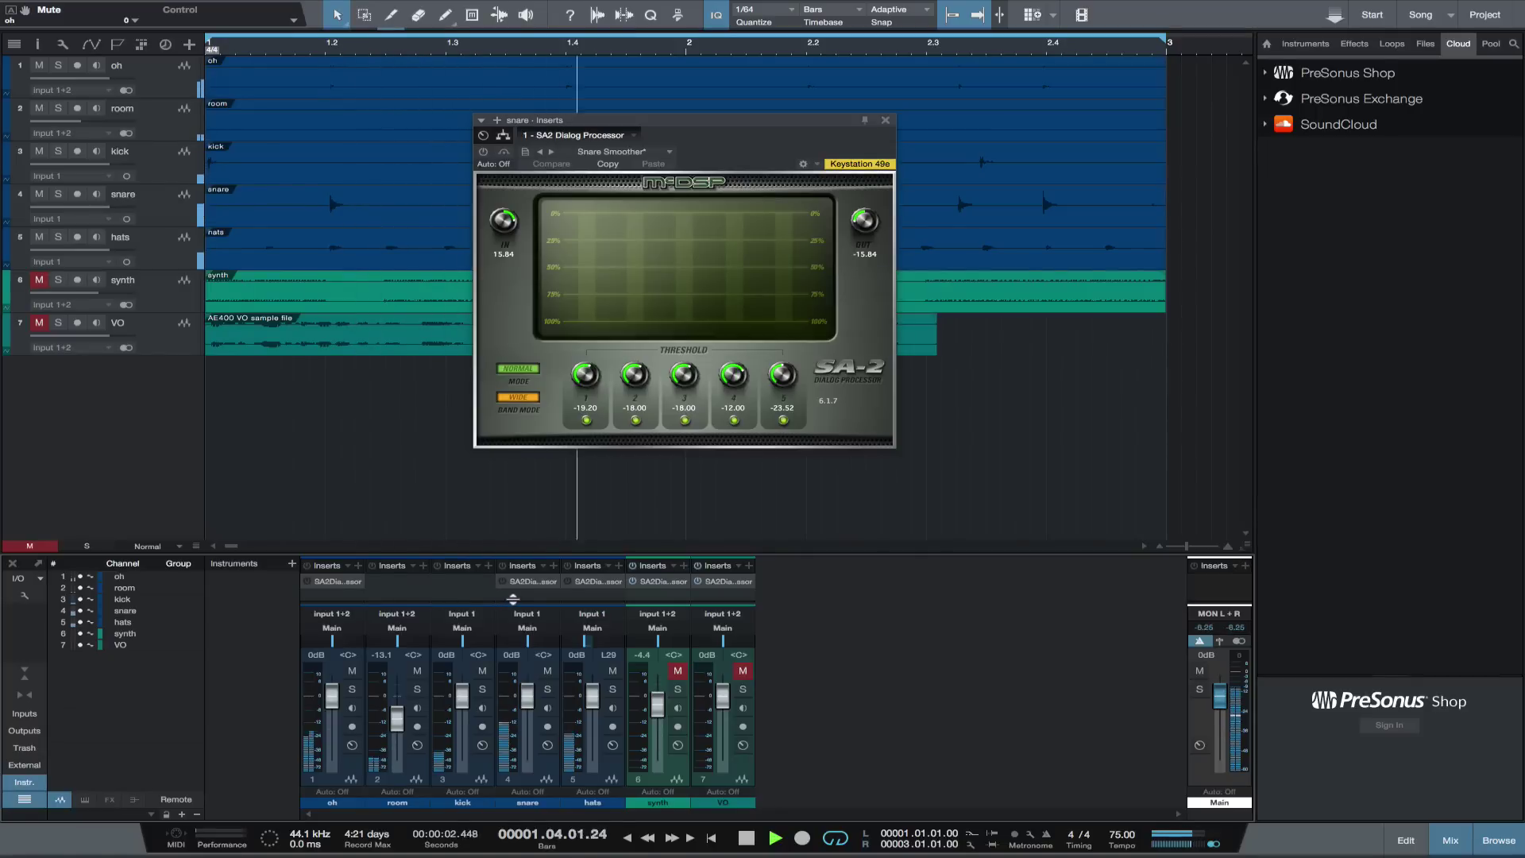
{"action": "left_click", "coordinate": [546, 690]}
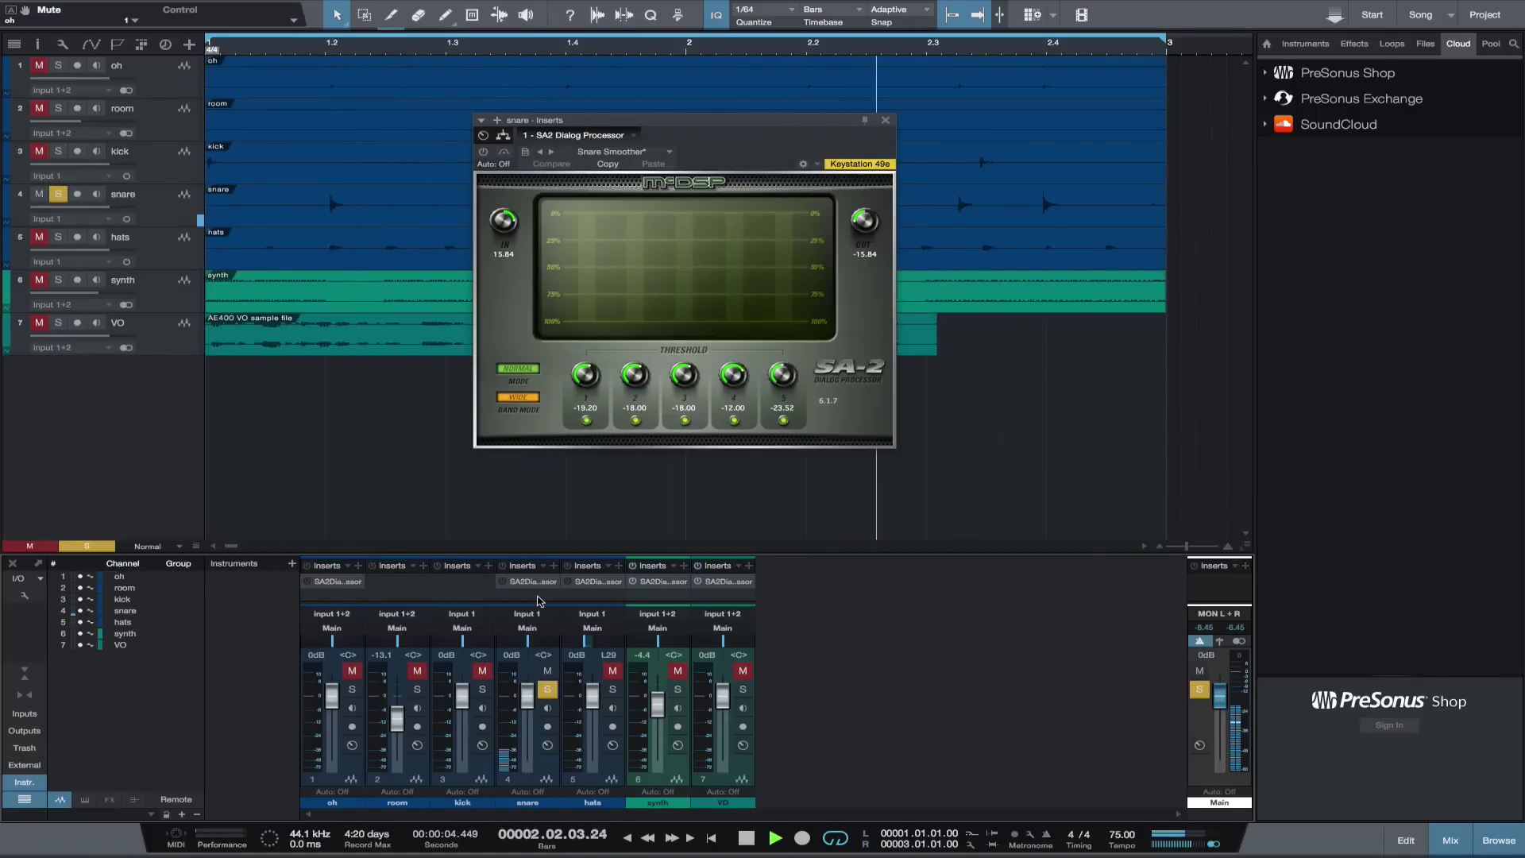
{"action": "left_click", "coordinate": [502, 582]}
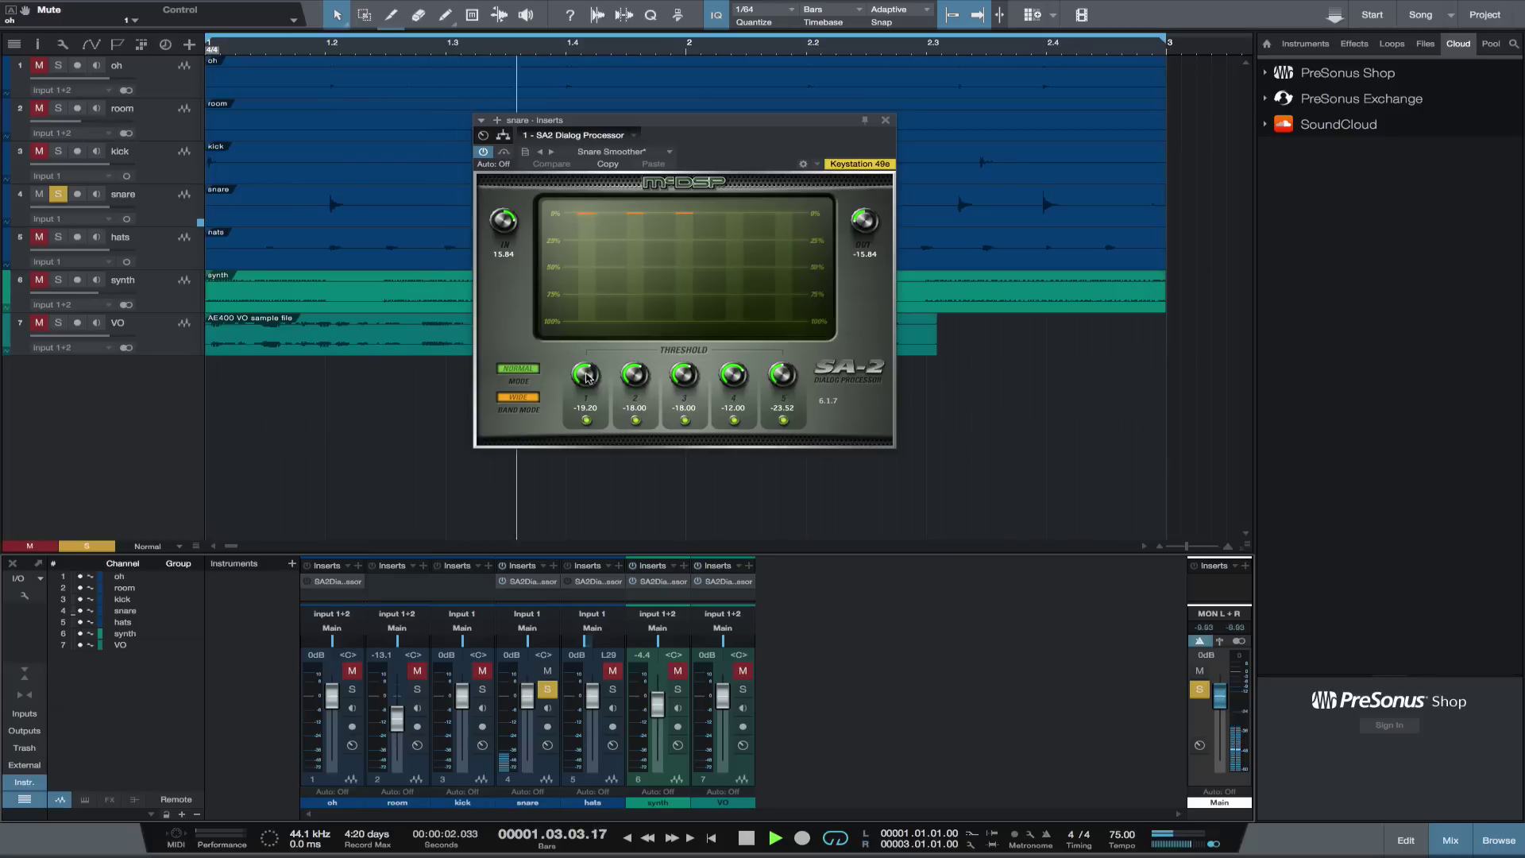
{"action": "left_click_drag", "start_coordinate": [585, 376], "coordinate": [682, 393]}
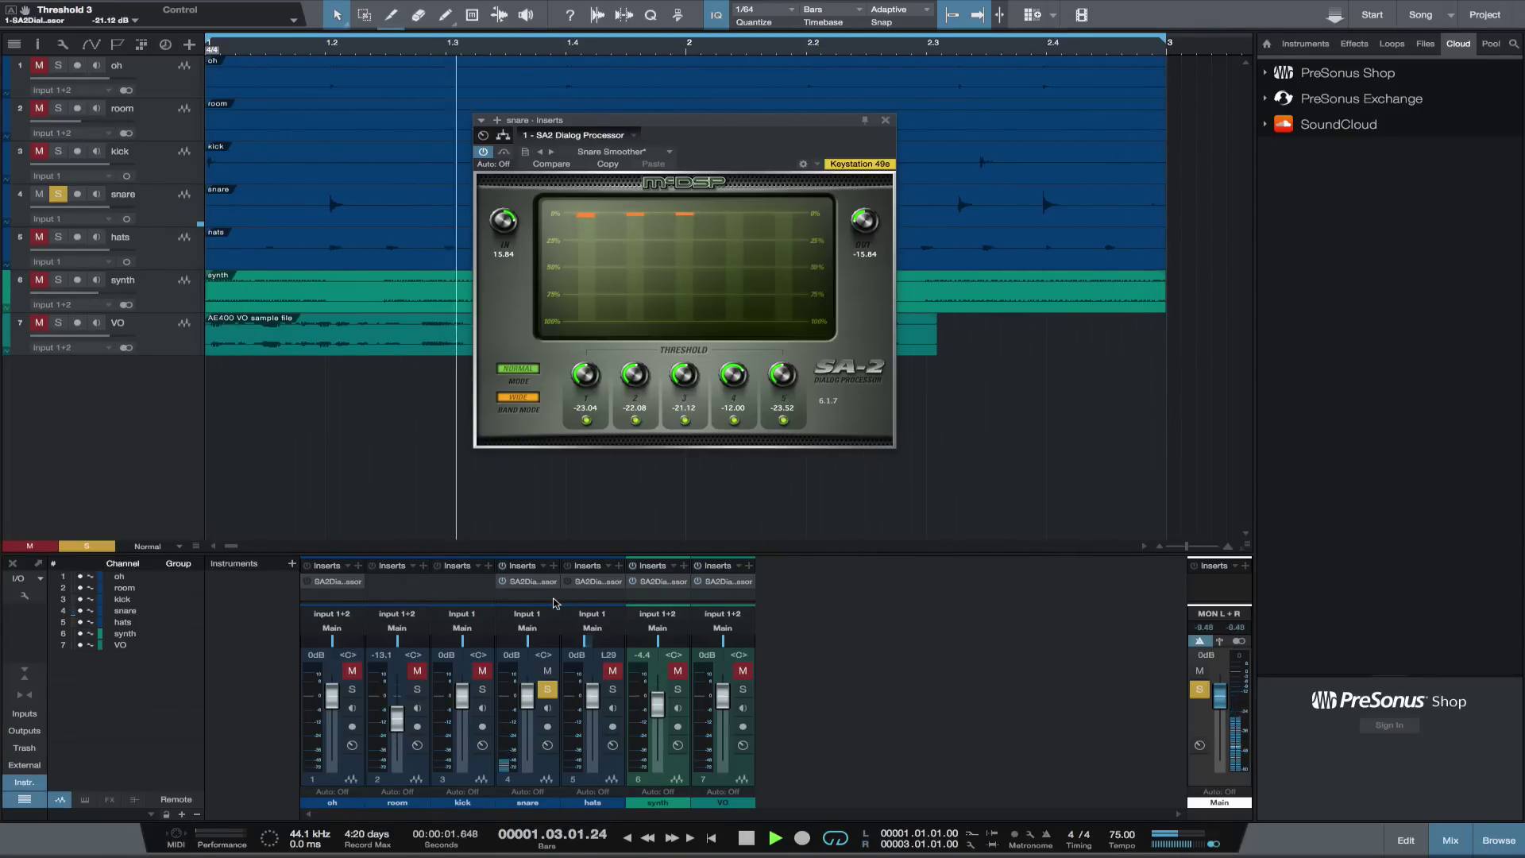
A/B the snare's SA-2 against bypass and audition bands 1 and 2 switched off
{"action": "left_click", "coordinate": [502, 582]}
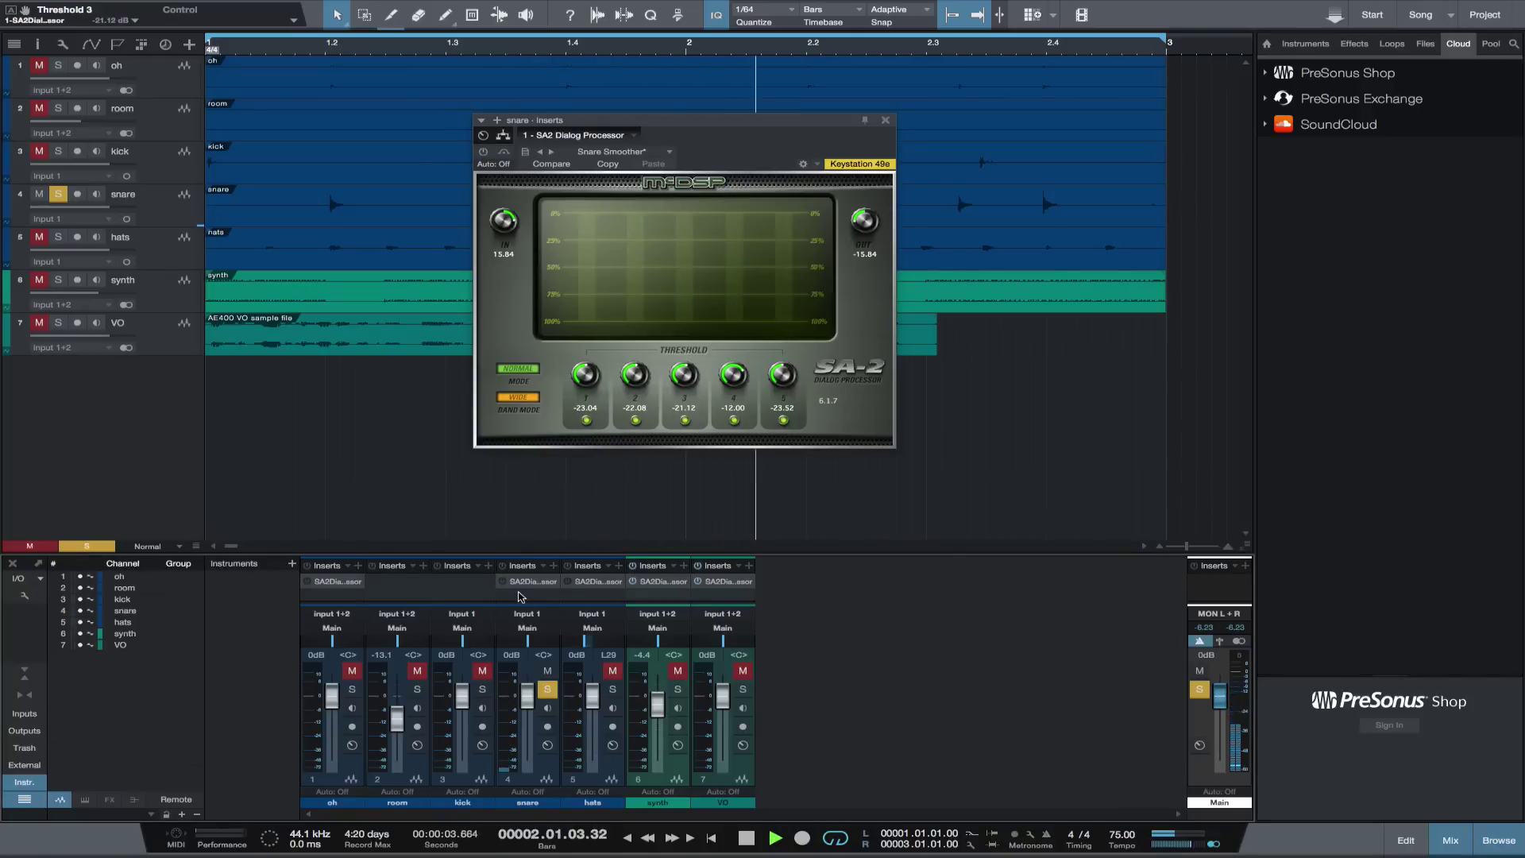
{"action": "left_click", "coordinate": [502, 582]}
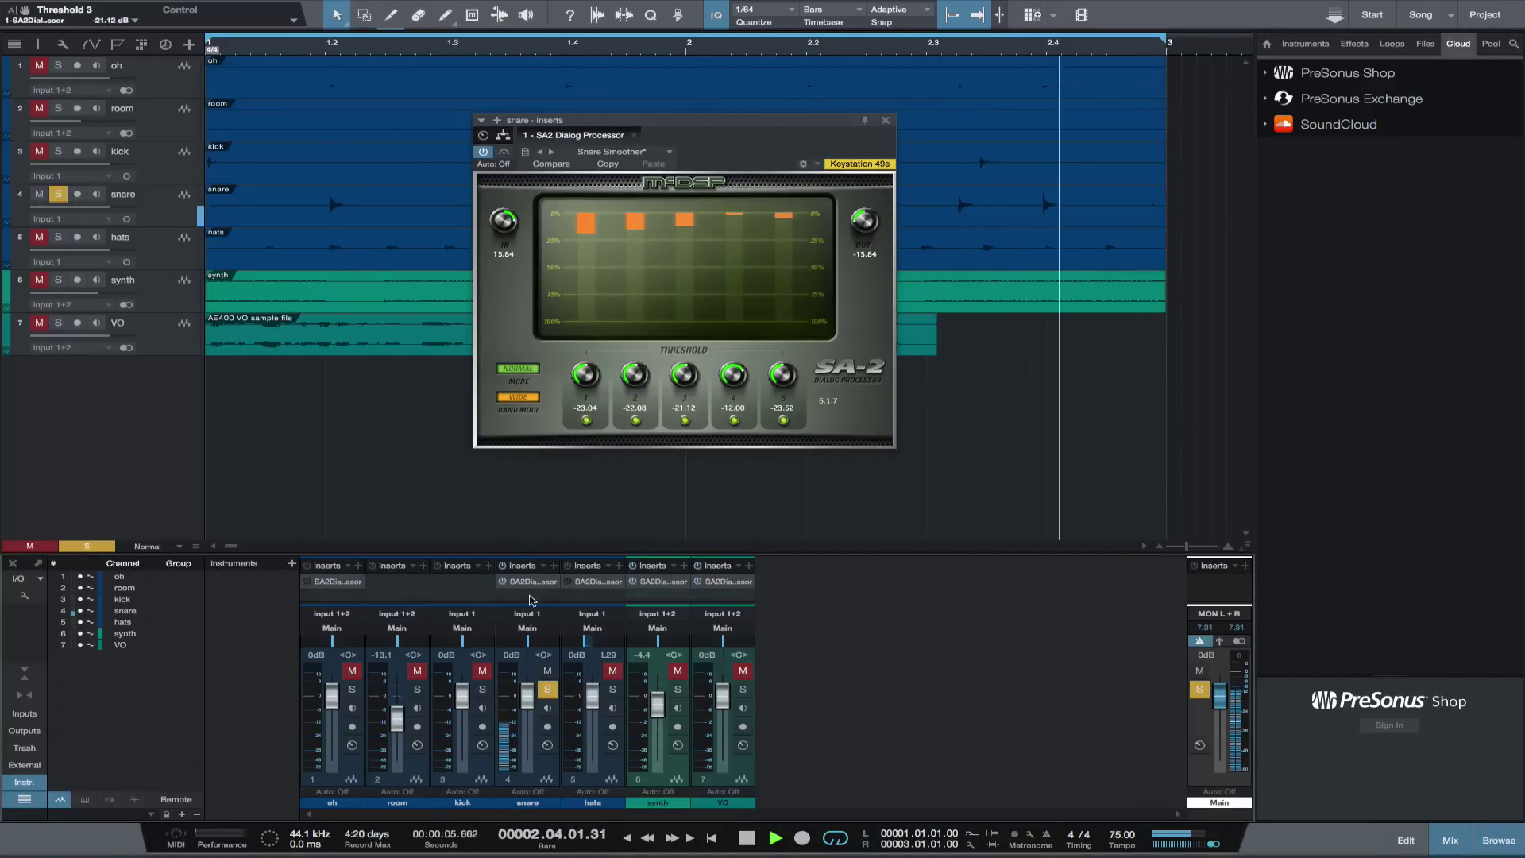
{"action": "left_click", "coordinate": [502, 582]}
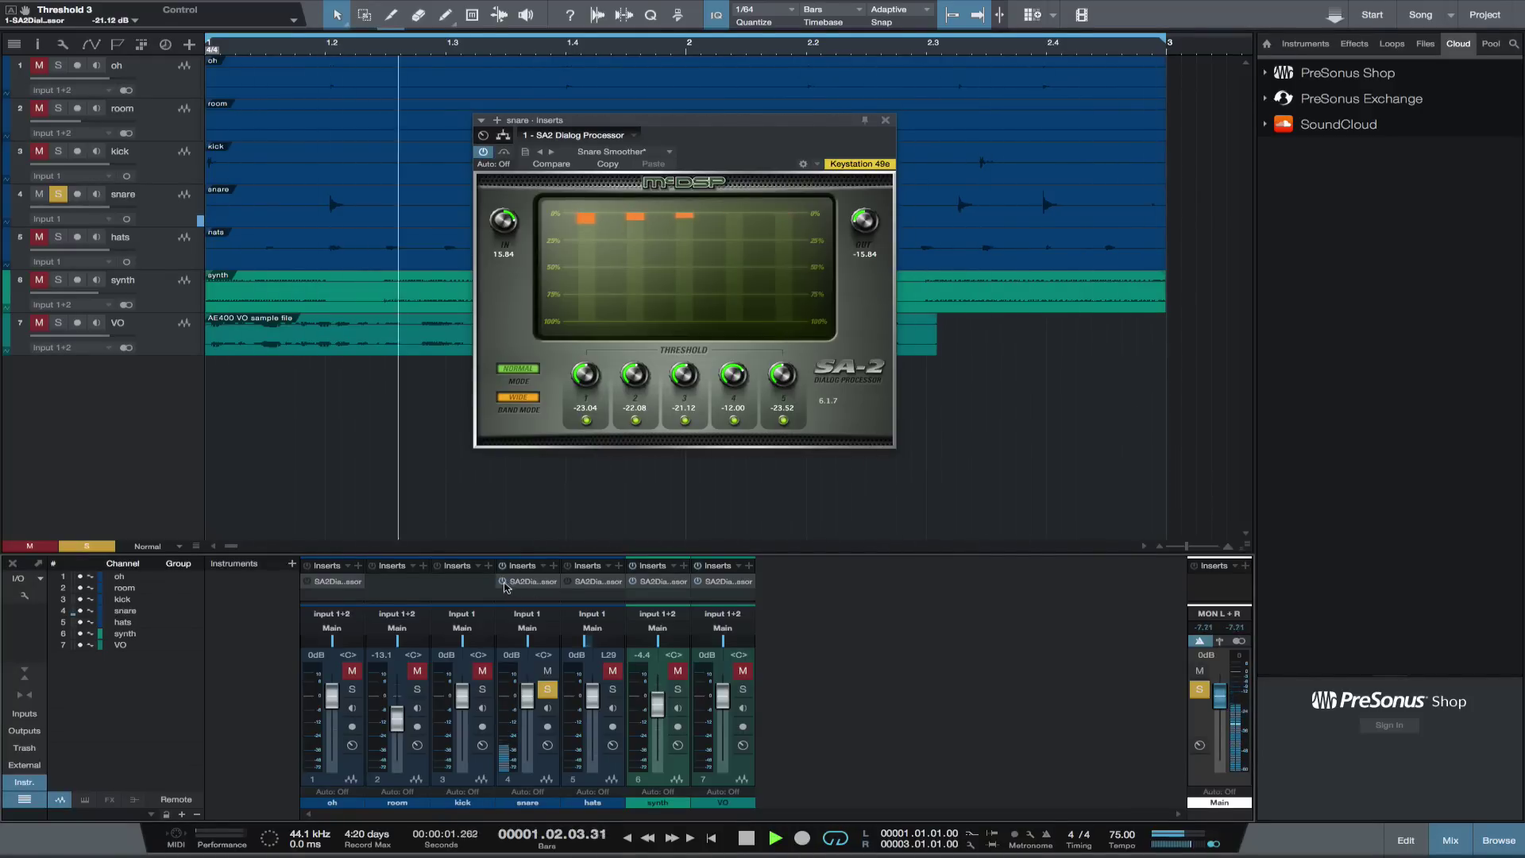
{"action": "left_click", "coordinate": [502, 582]}
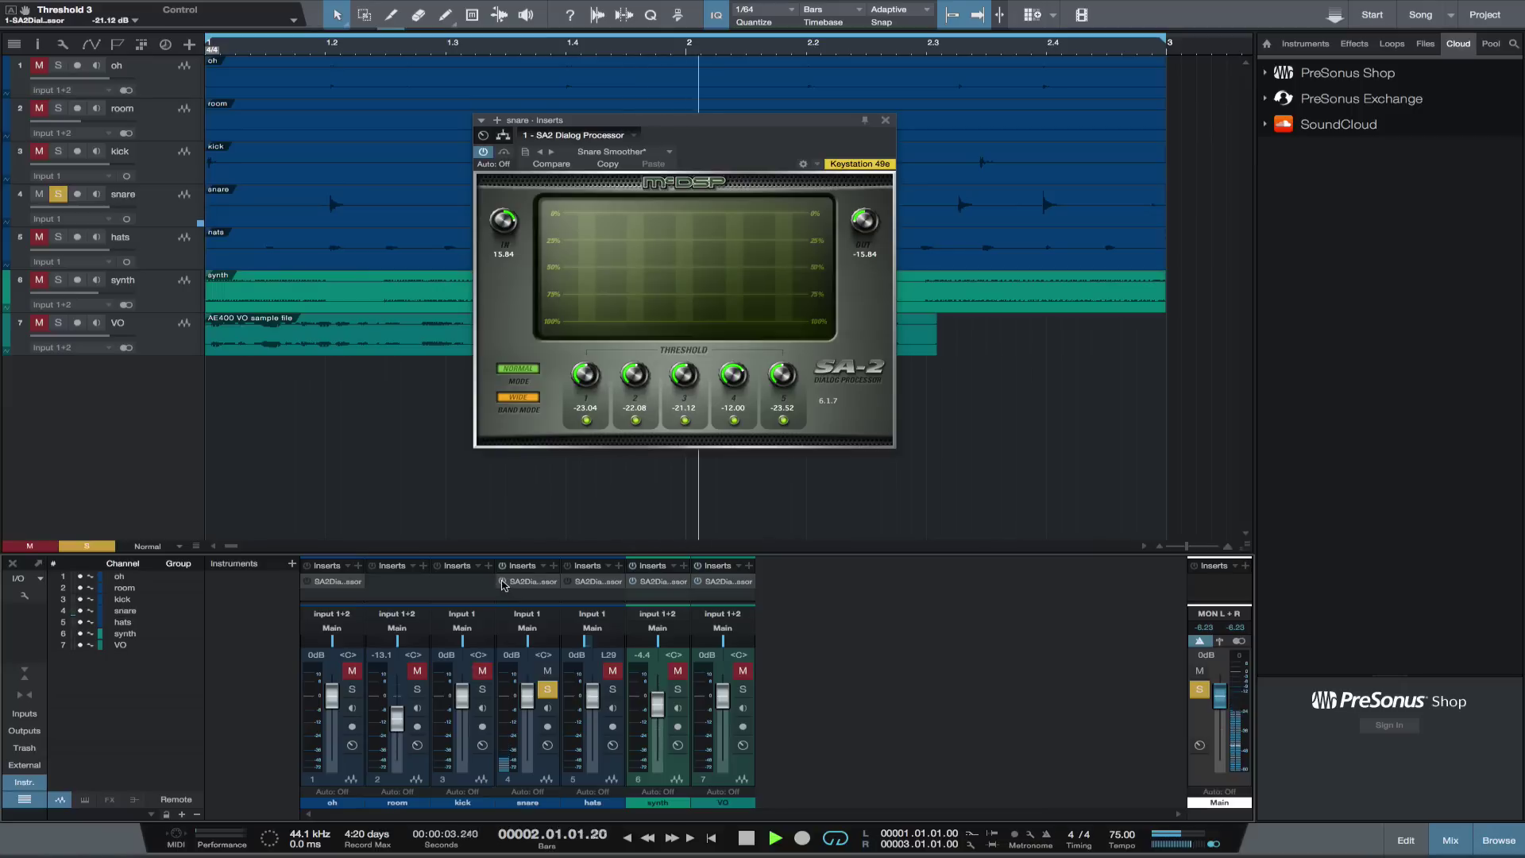
{"action": "left_click", "coordinate": [586, 420]}
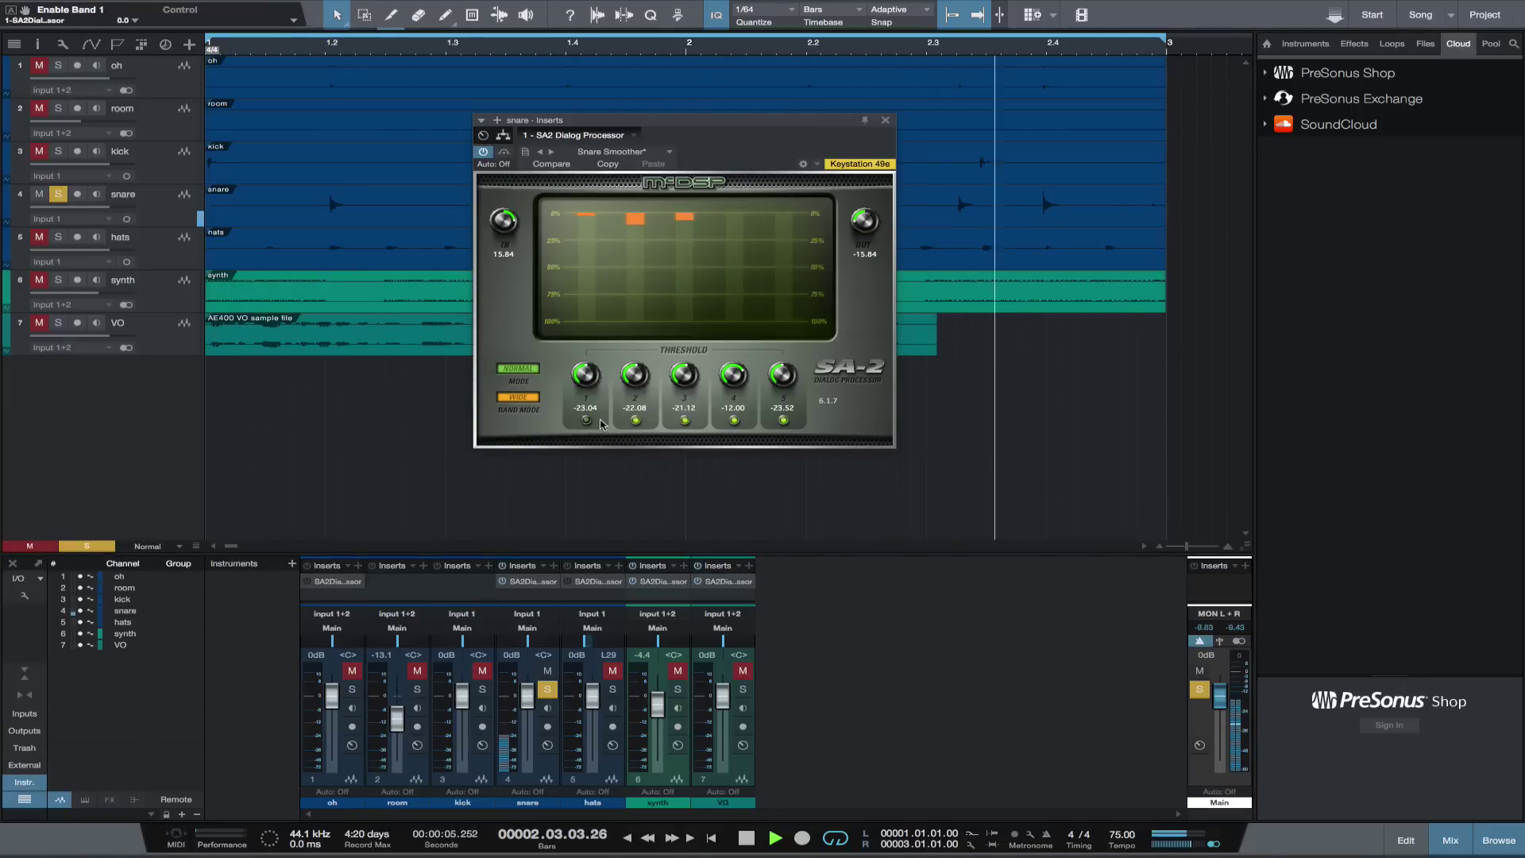
{"action": "left_click", "coordinate": [586, 420]}
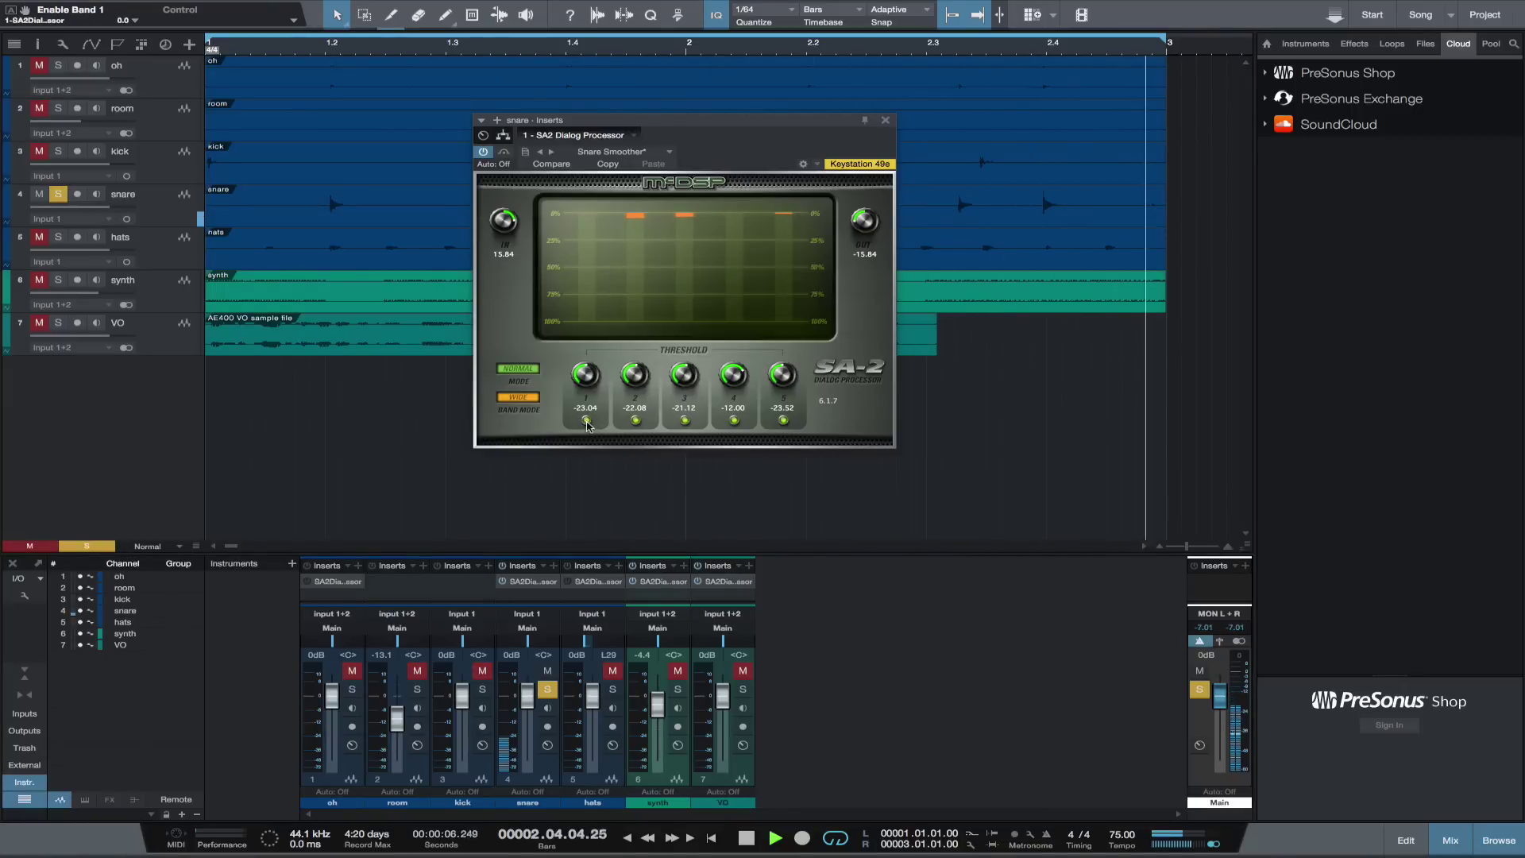
{"action": "left_click", "coordinate": [636, 420]}
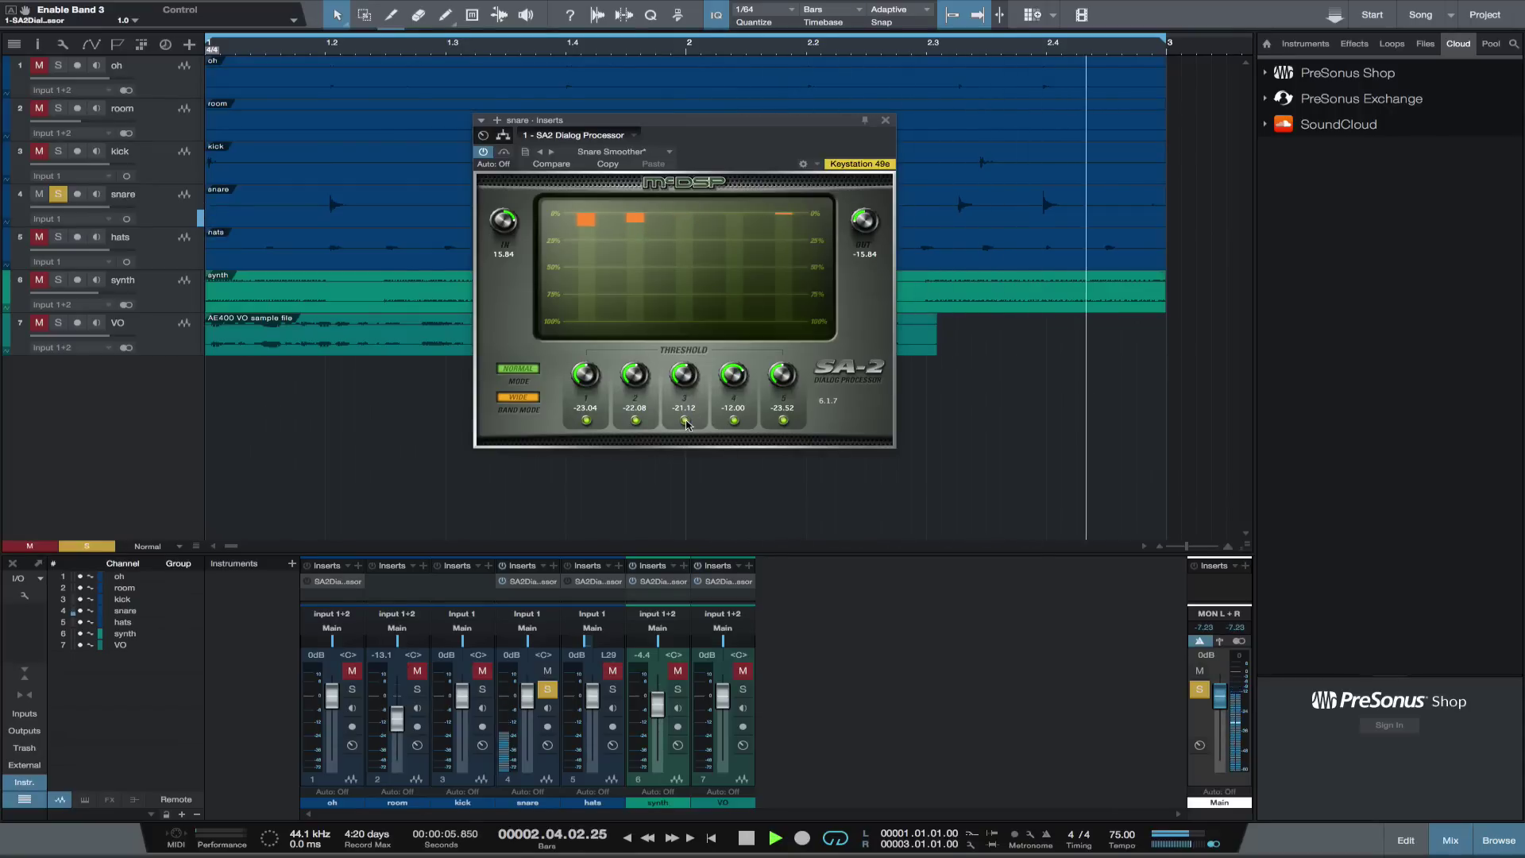
Solo hats instead of snare and bring up the hats' SA-2
{"action": "left_click", "coordinate": [612, 688]}
{"action": "left_click", "coordinate": [551, 689]}
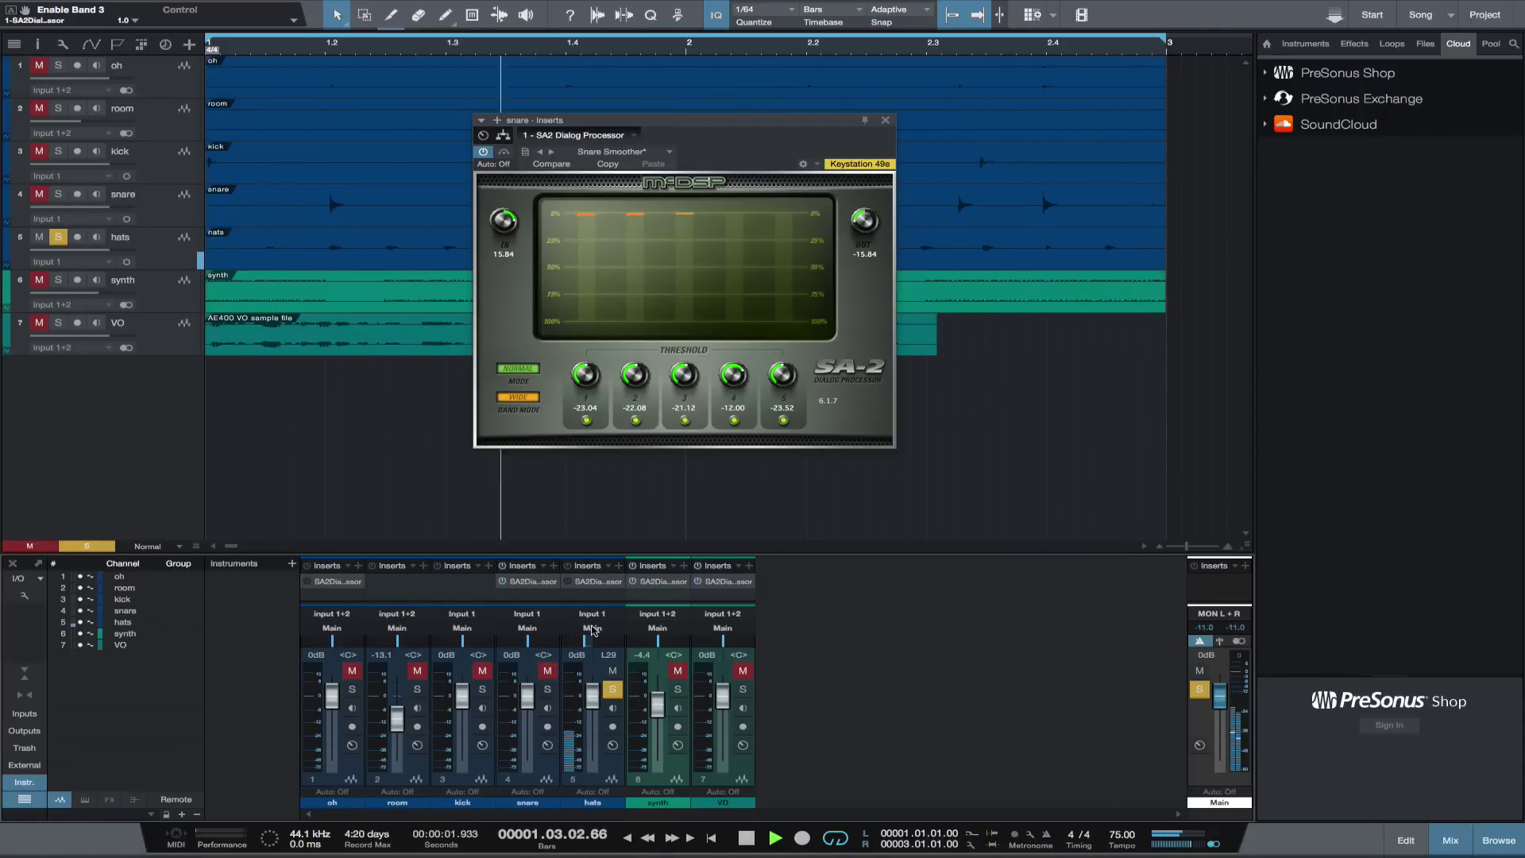
{"action": "left_click", "coordinate": [569, 582]}
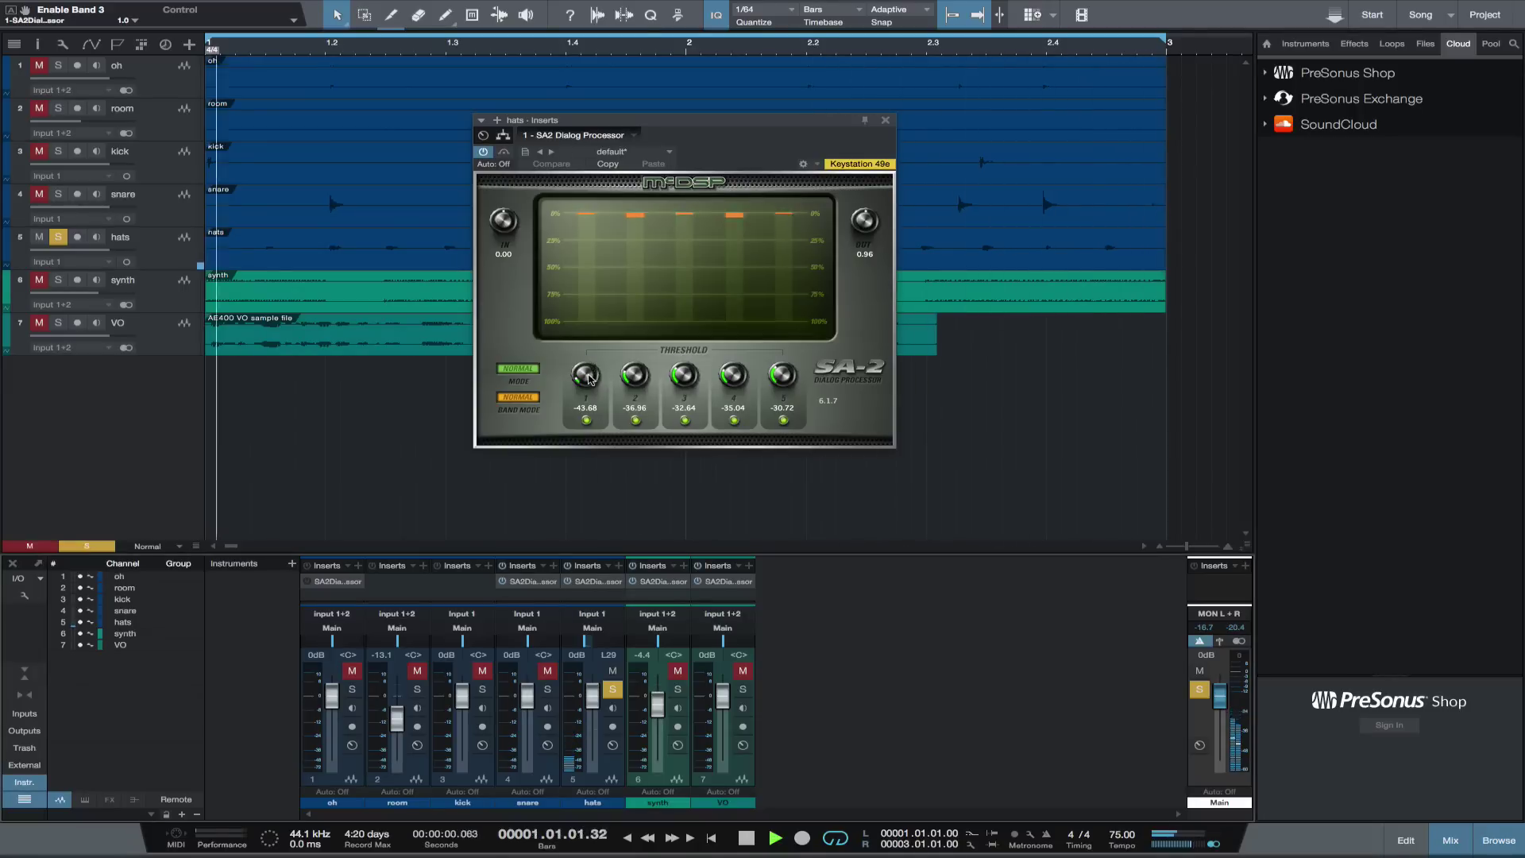
Lower hats SA-2 thresholds 1 and 2 to -45.60 and -40.32 dB, then unmute and solo oh
{"action": "left_click", "coordinate": [568, 582]}
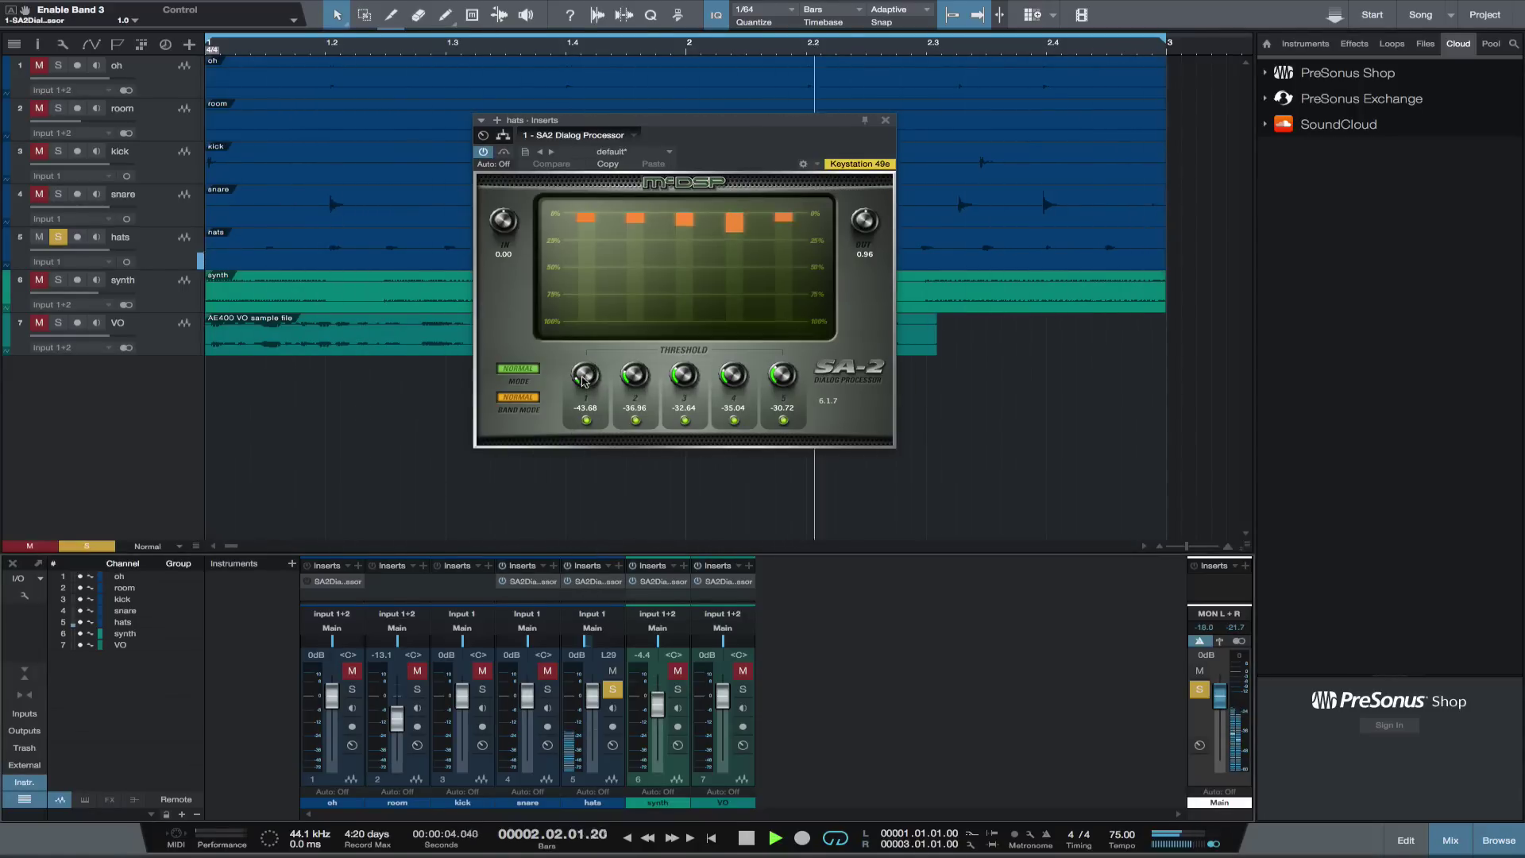
{"action": "left_click_drag", "start_coordinate": [584, 380], "coordinate": [583, 387]}
{"action": "left_click", "coordinate": [504, 152]}
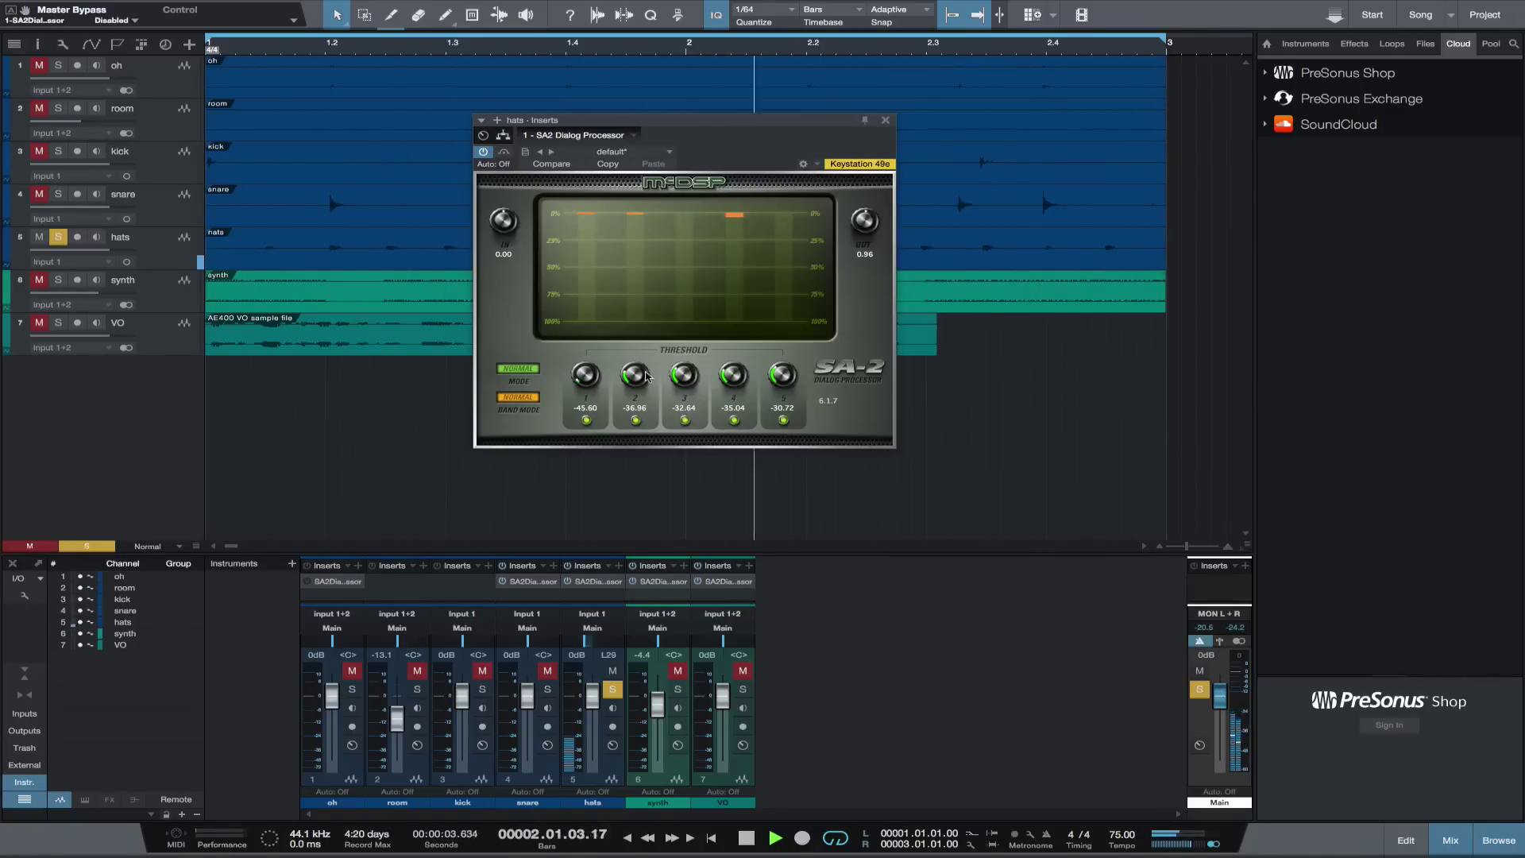
{"action": "left_click_drag", "start_coordinate": [646, 377], "coordinate": [634, 391]}
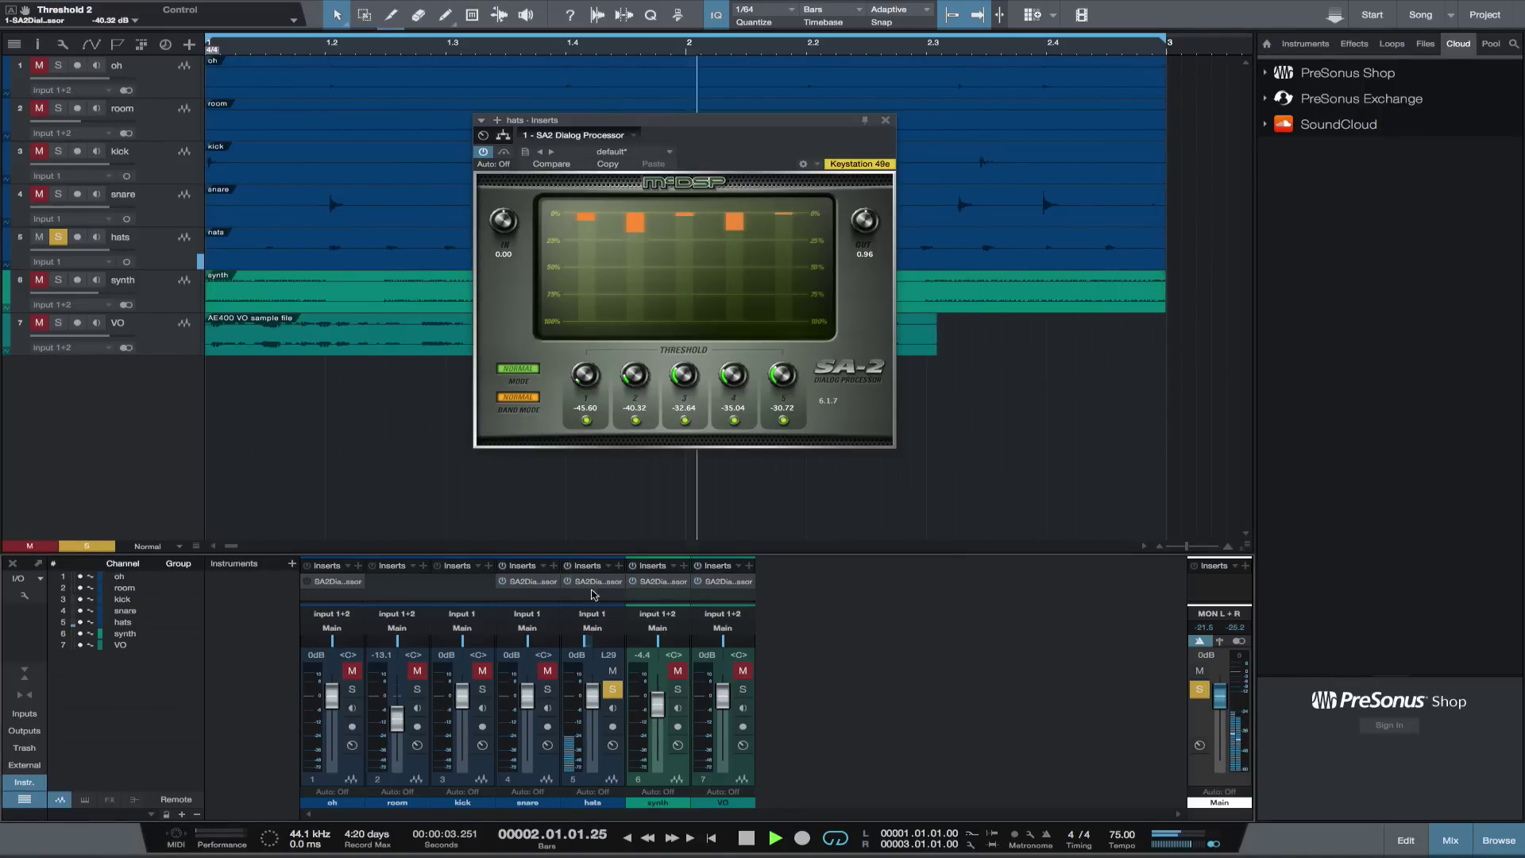
{"action": "left_click", "coordinate": [351, 670]}
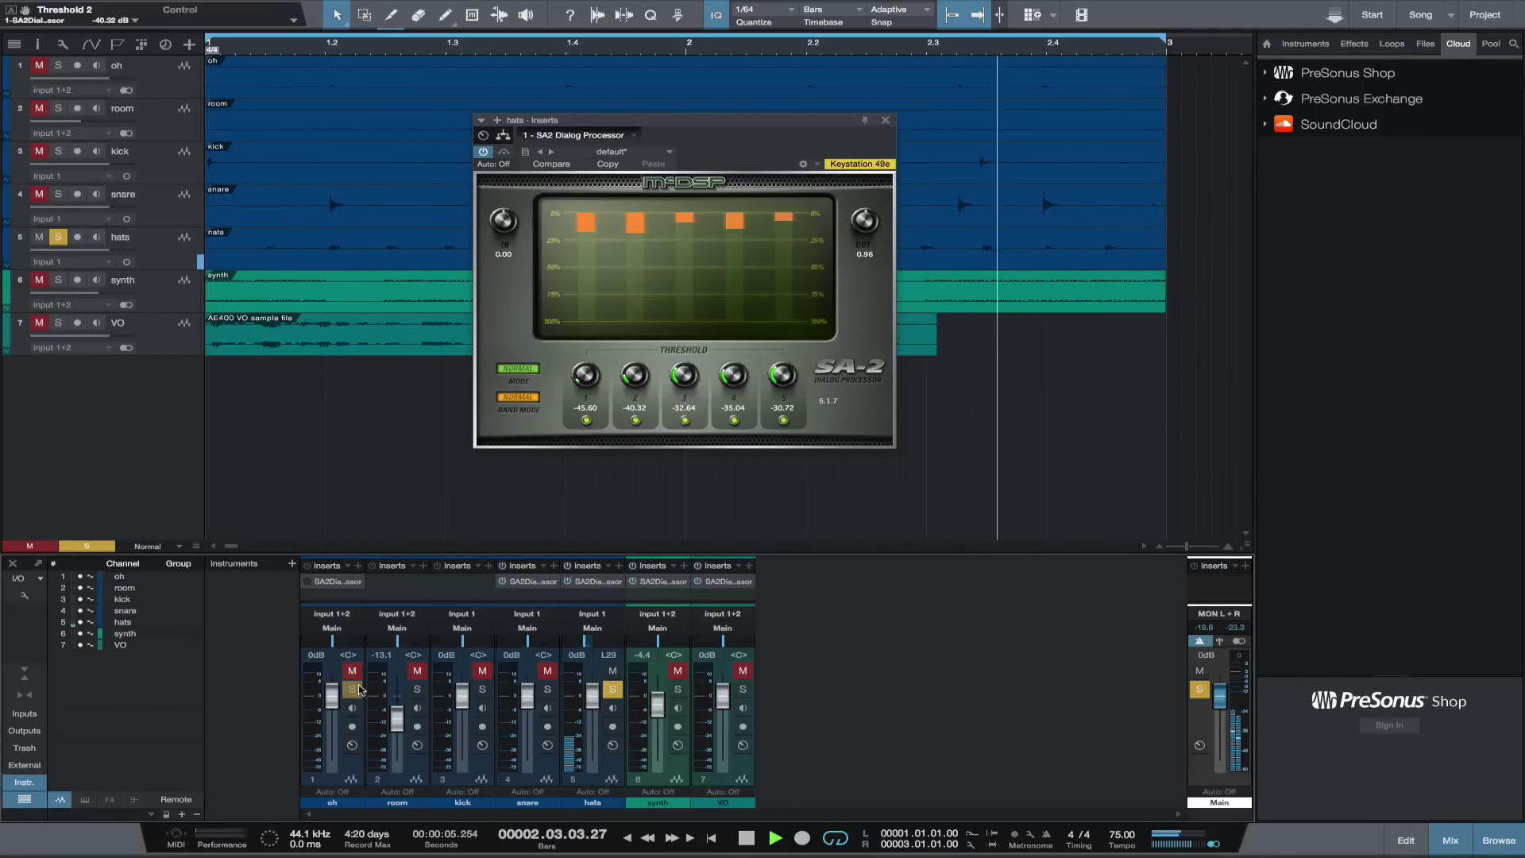
{"action": "left_click", "coordinate": [352, 688]}
Unsolo and mute hats, then A/B the oh channel's SA-2 against bypass
{"action": "left_click", "coordinate": [613, 688]}
{"action": "left_click", "coordinate": [612, 670]}
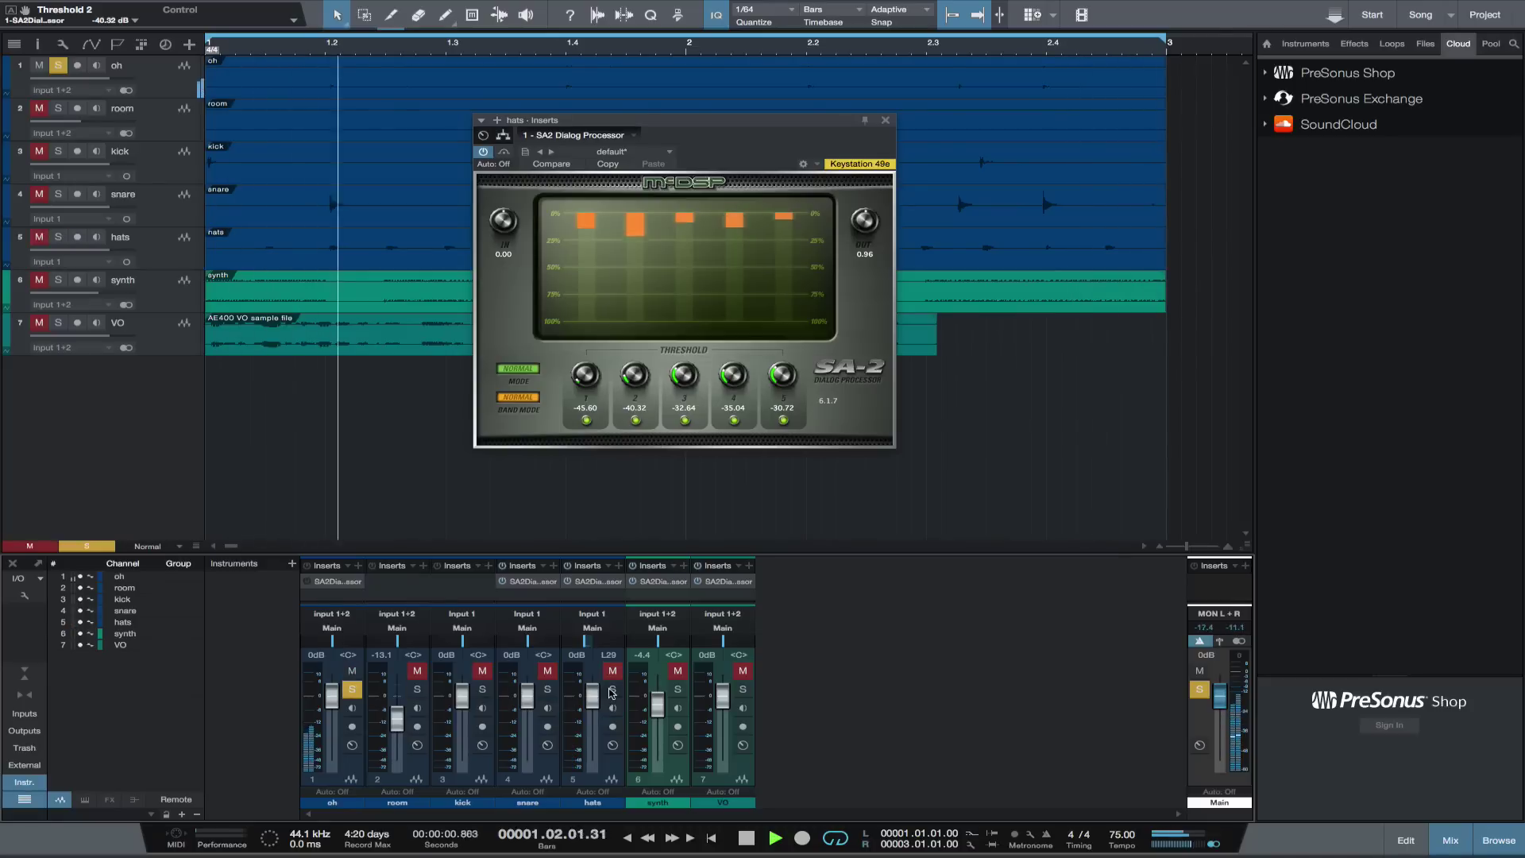
{"action": "left_click", "coordinate": [337, 582]}
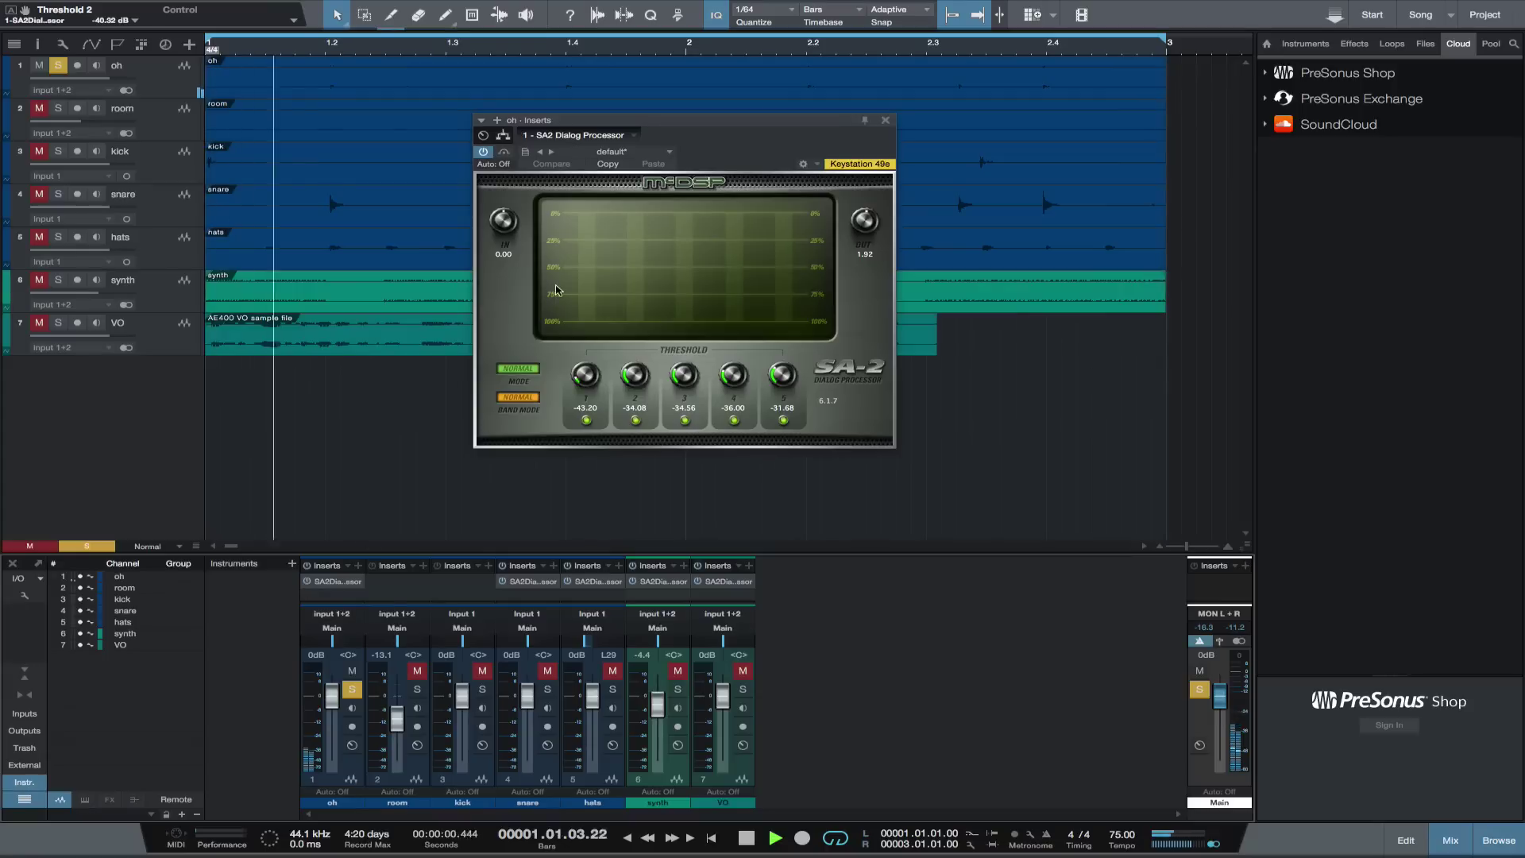
{"action": "left_click", "coordinate": [502, 152]}
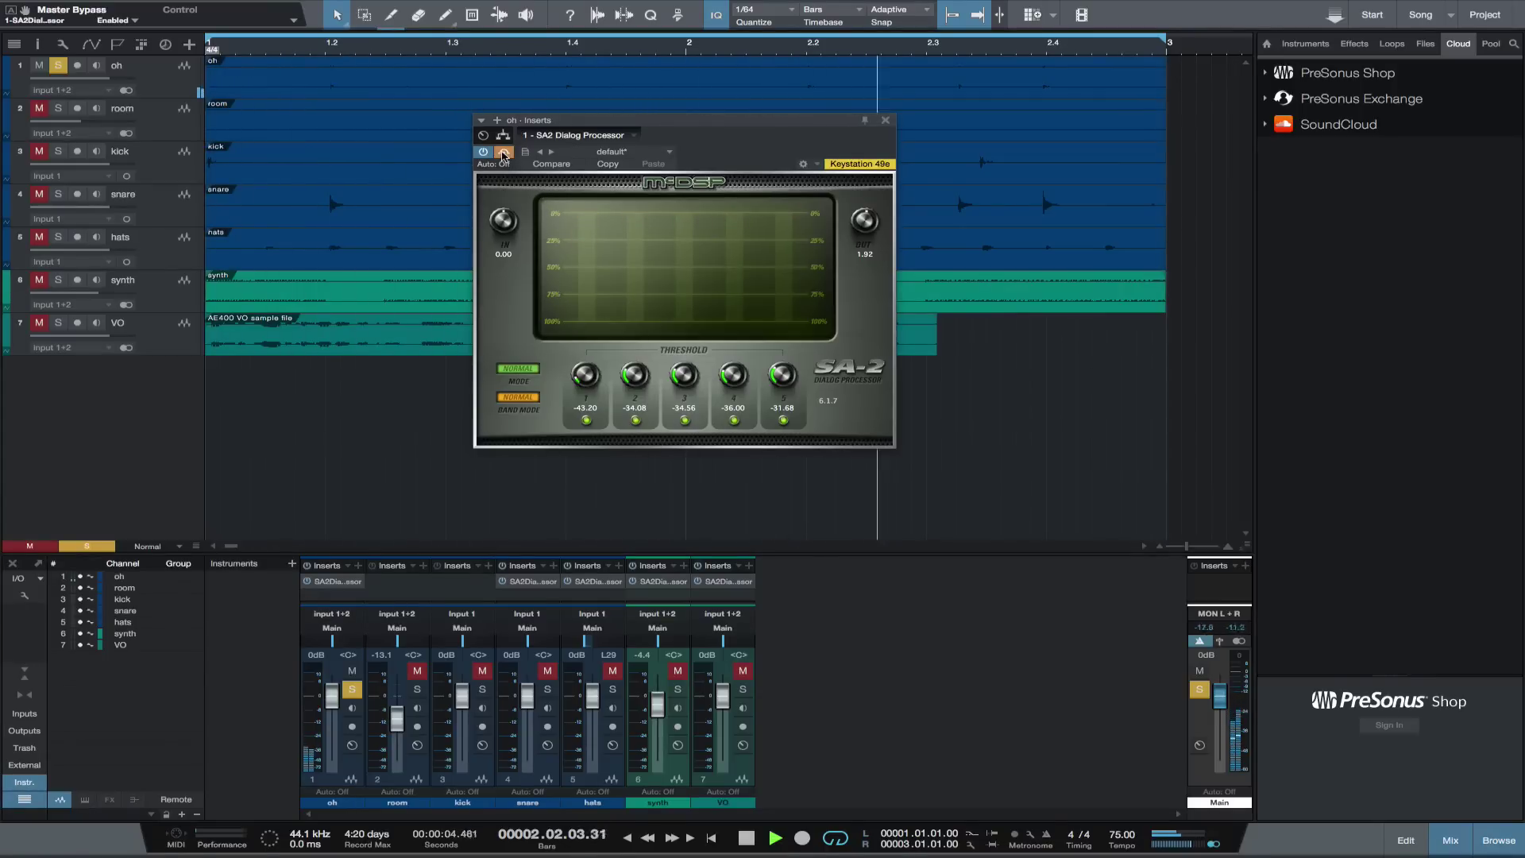
{"action": "left_click", "coordinate": [503, 152]}
Lower oh SA-2 thresholds: band 1 to -43.20, band 4 -37.92, band 5 -42.72 dB, then bypass
{"action": "left_click_drag", "start_coordinate": [585, 377], "coordinate": [635, 391]}
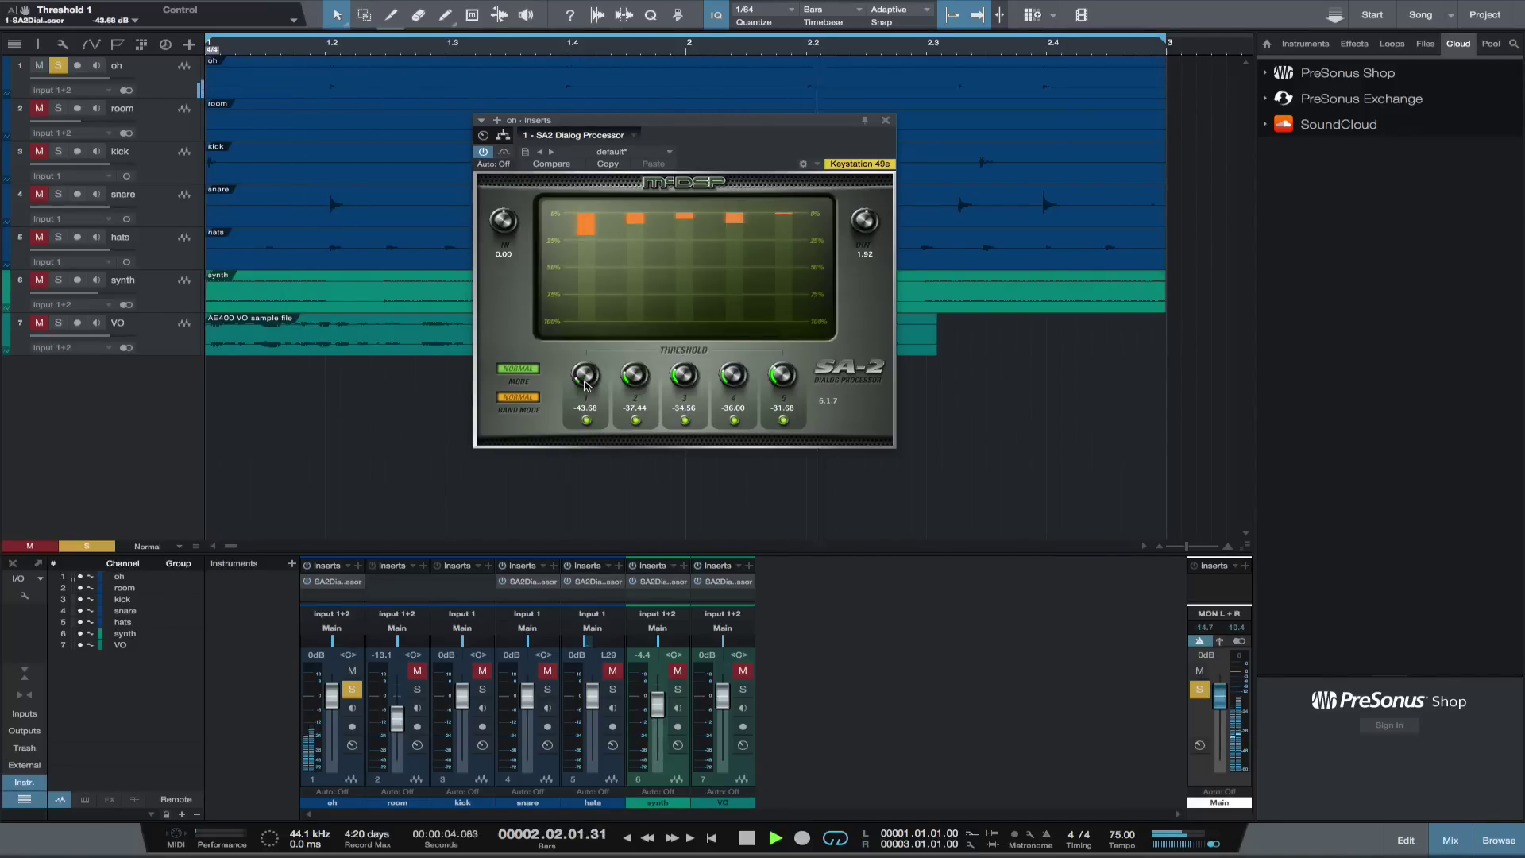
{"action": "left_click_drag", "start_coordinate": [732, 377], "coordinate": [729, 391]}
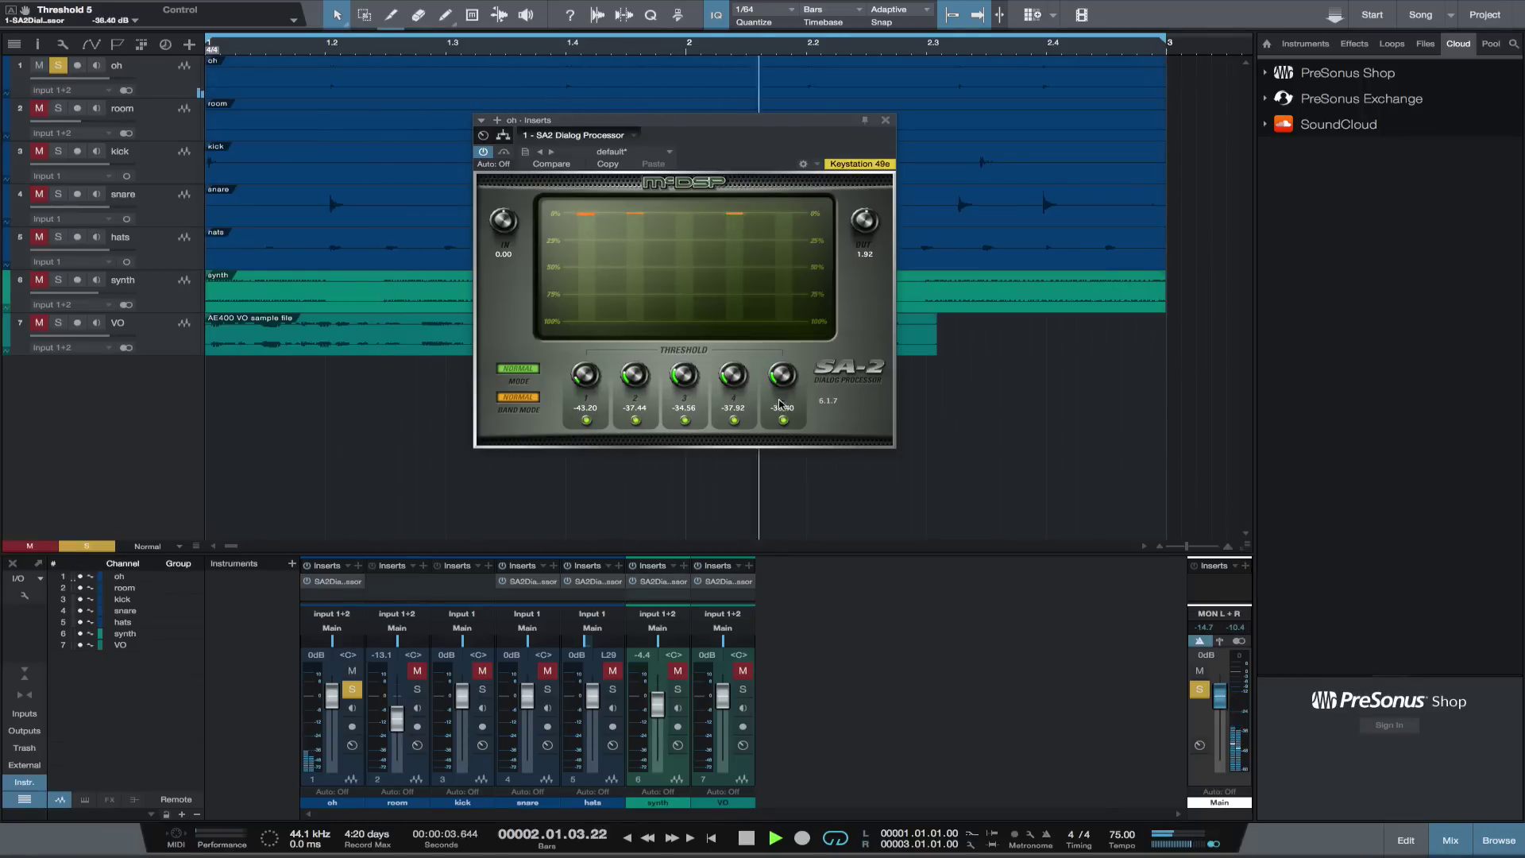
{"action": "left_click_drag", "start_coordinate": [781, 414], "coordinate": [784, 420]}
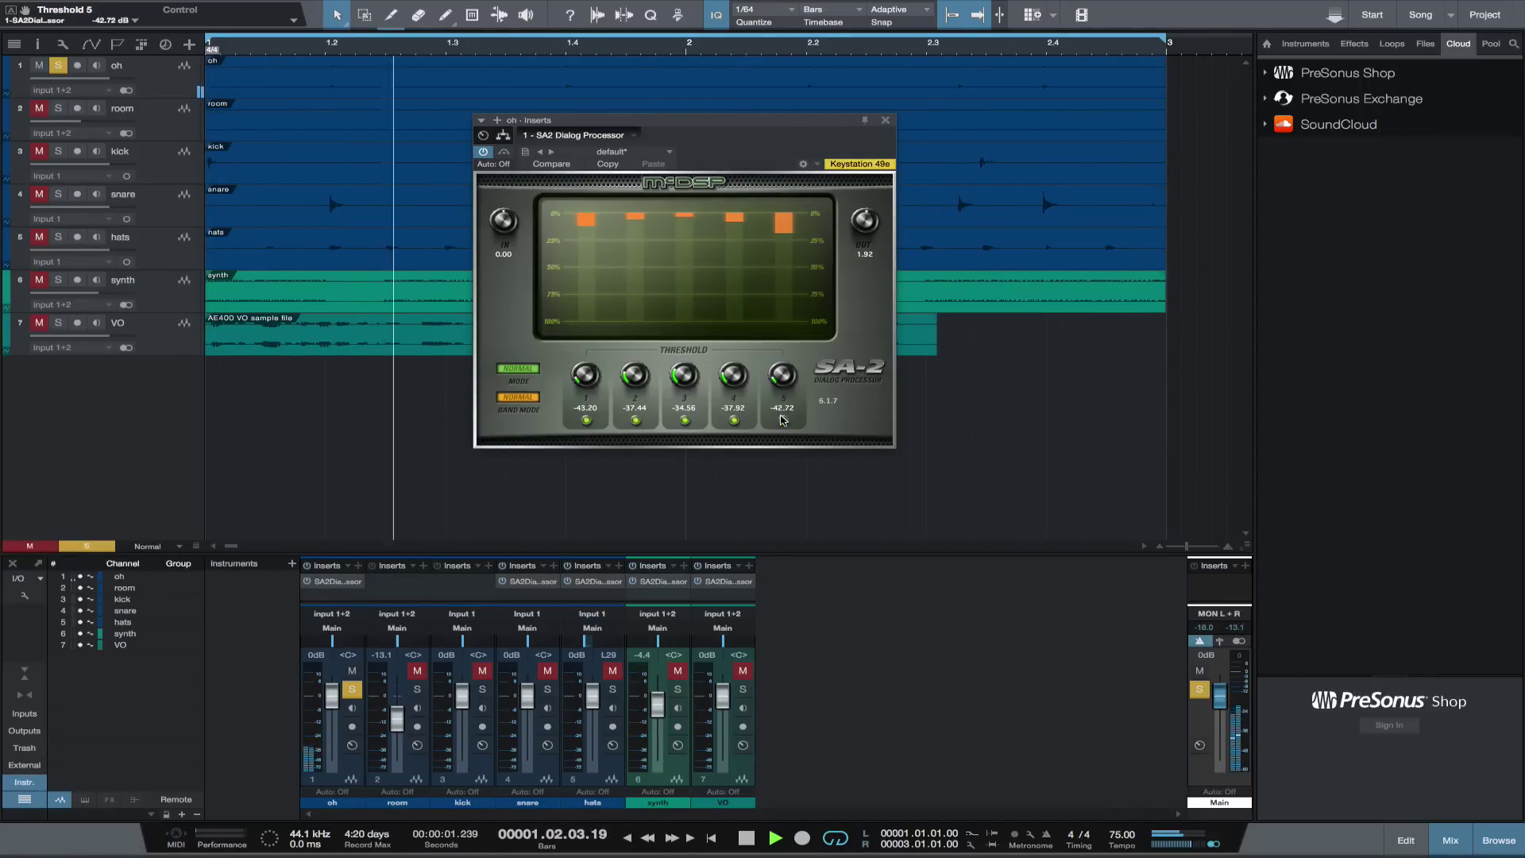
{"action": "left_click", "coordinate": [782, 420]}
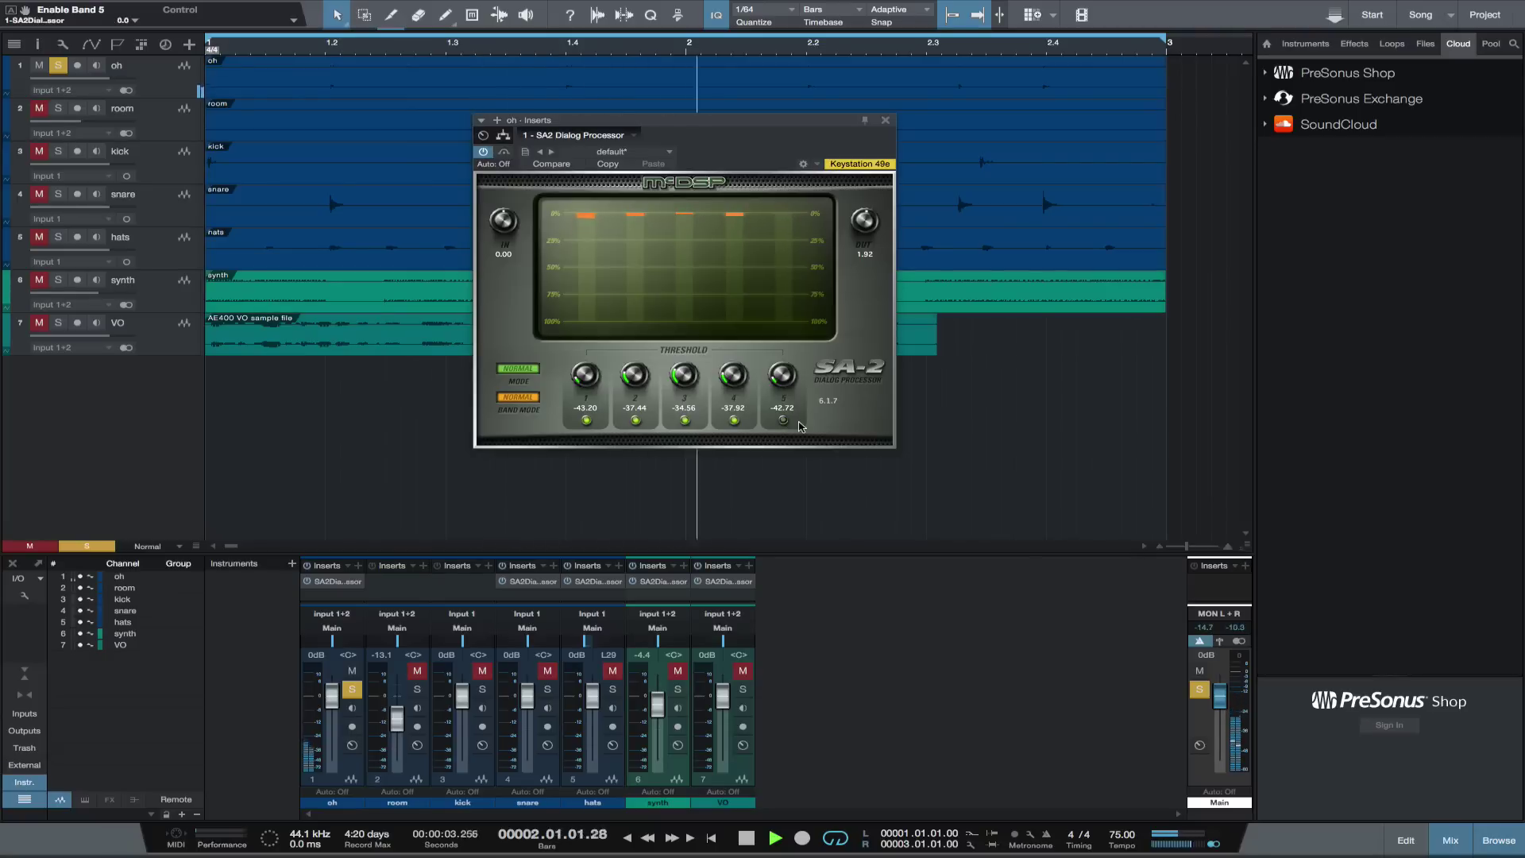
{"action": "left_click", "coordinate": [782, 420]}
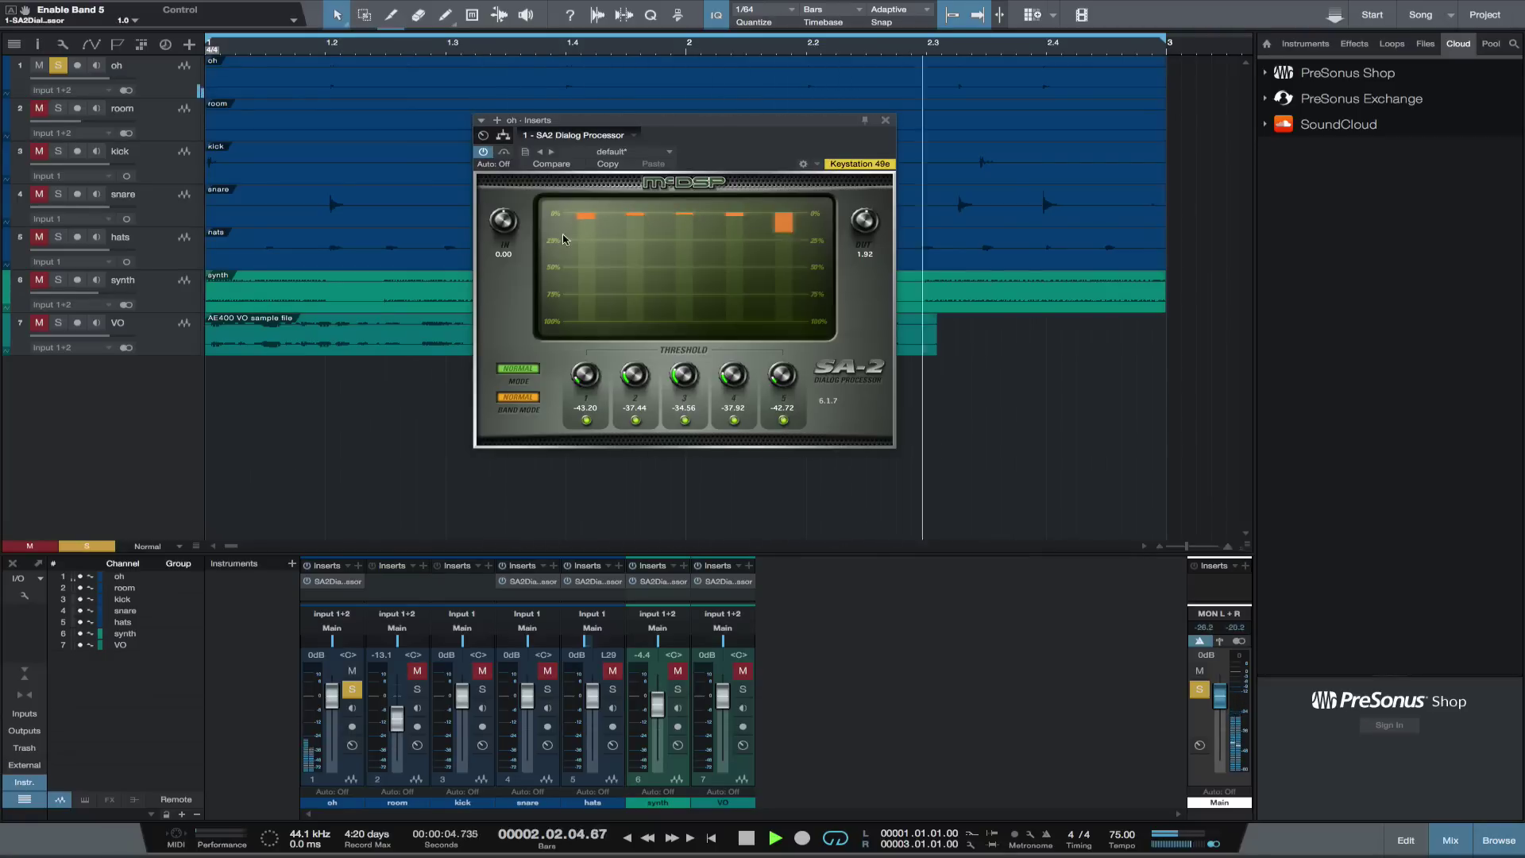
{"action": "left_click", "coordinate": [503, 152]}
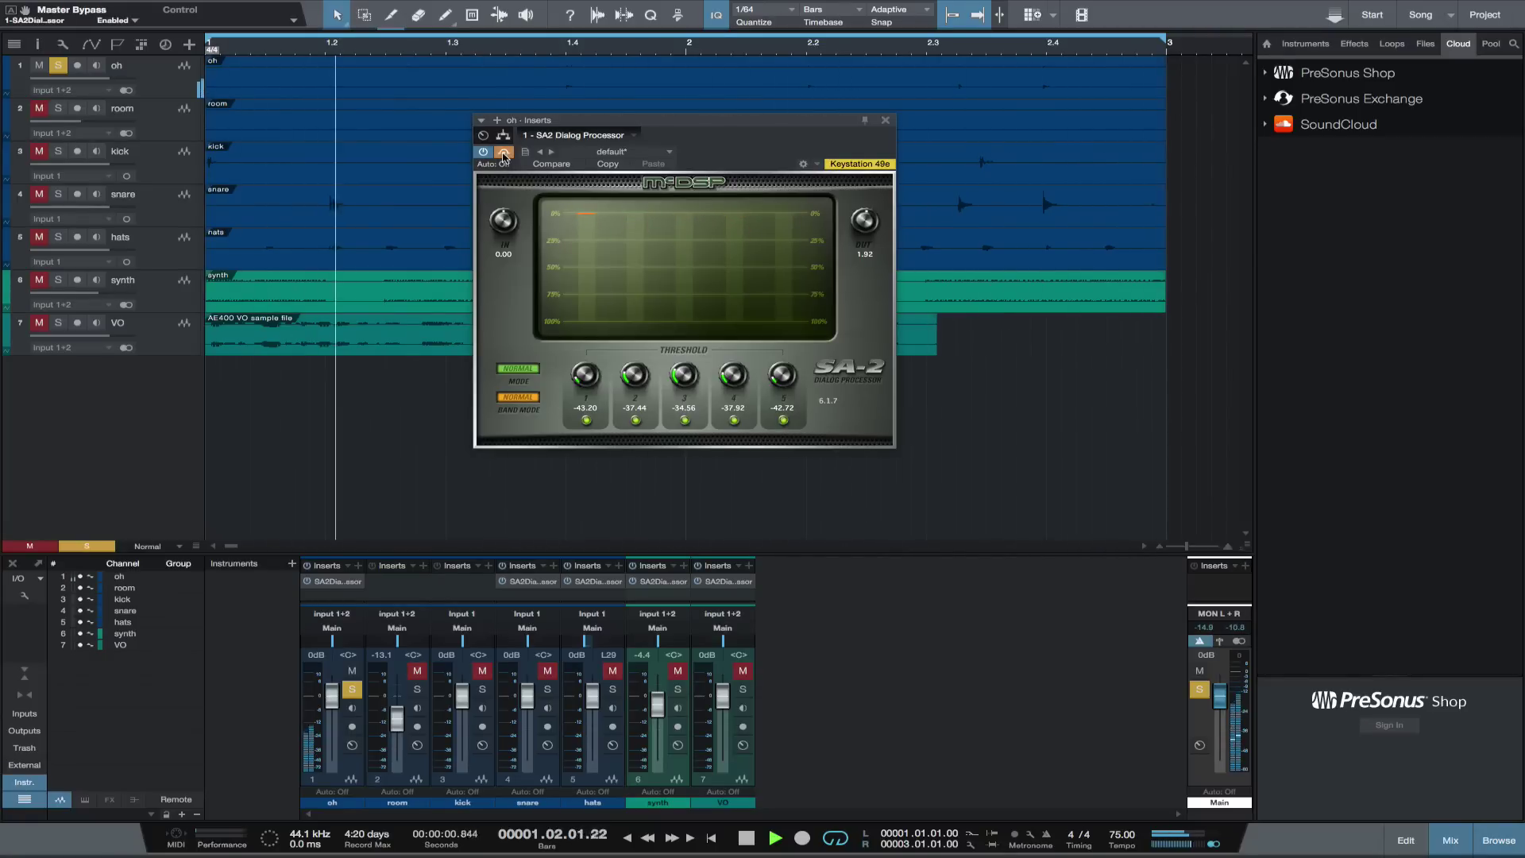
Re-enable oh's SA-2, unsolo oh, A/B the drum inserts, keep snare's SA-2 on, and stop
{"action": "left_click", "coordinate": [504, 152]}
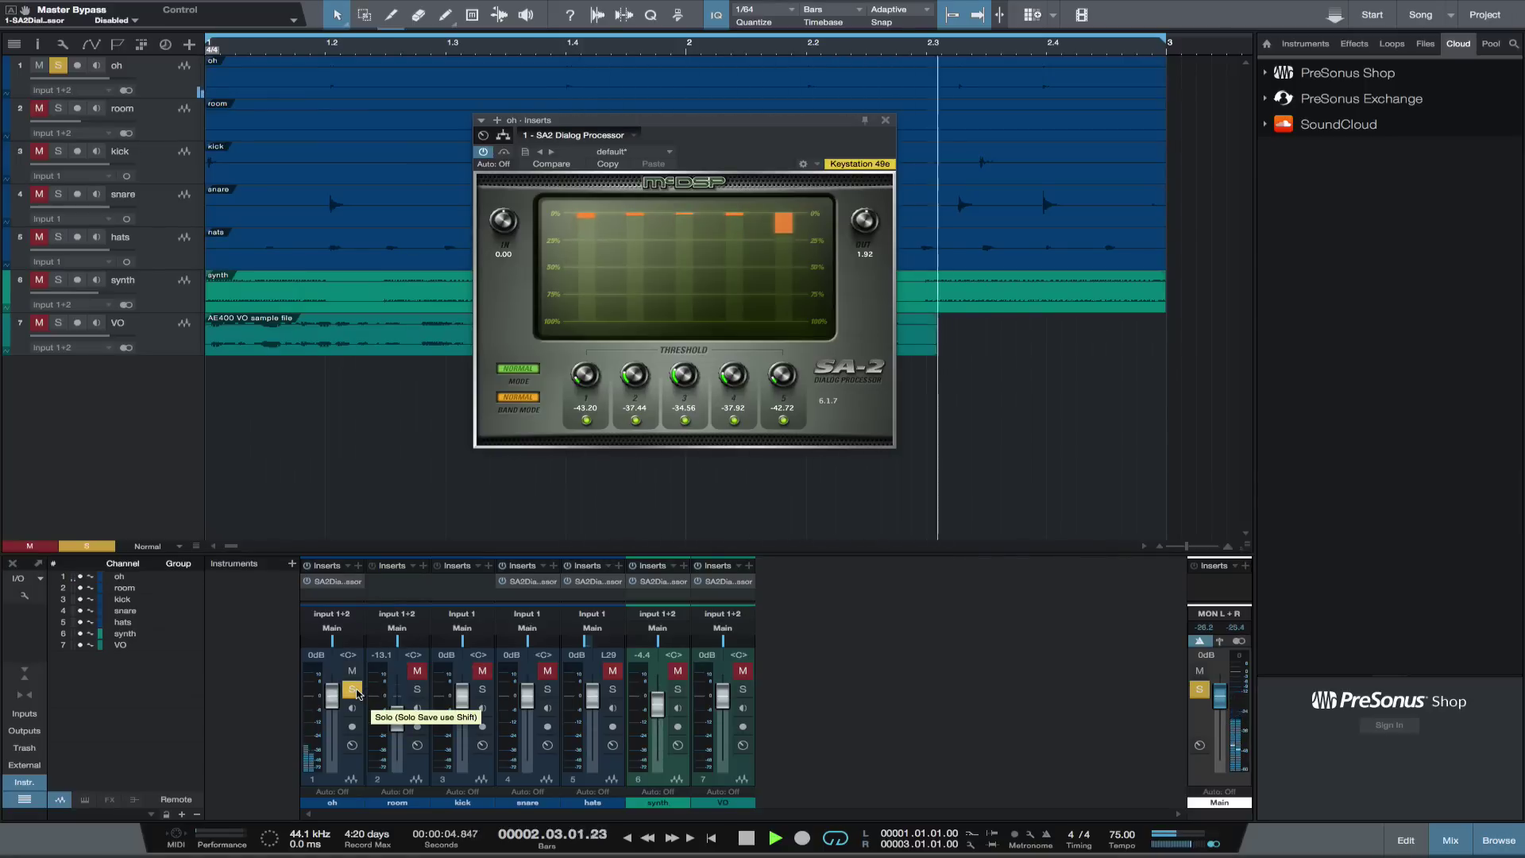
{"action": "left_click", "coordinate": [351, 689]}
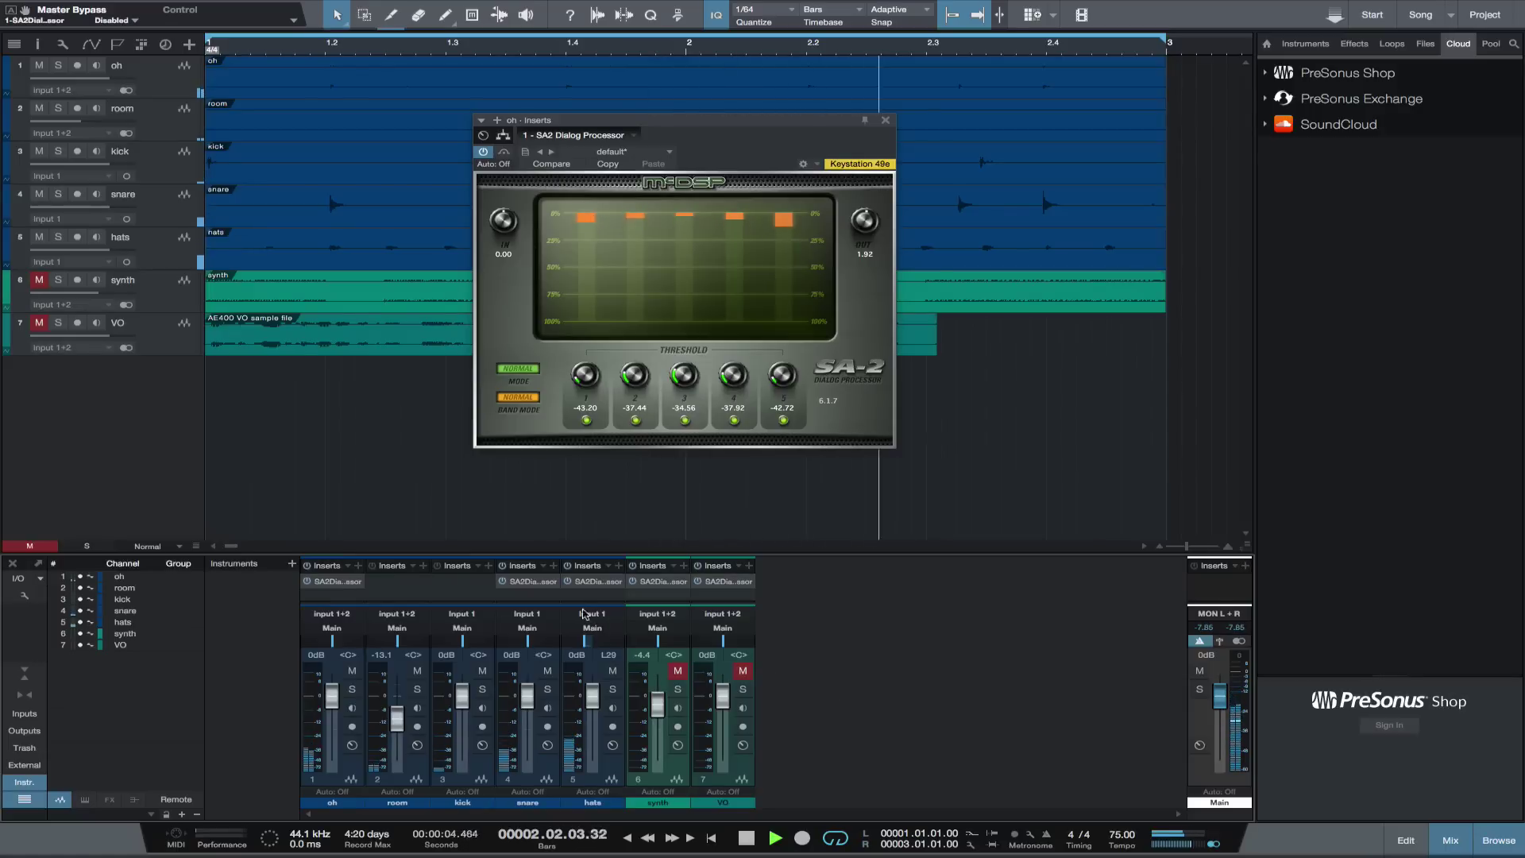
{"action": "left_click", "coordinate": [568, 582]}
{"action": "left_click", "coordinate": [502, 581]}
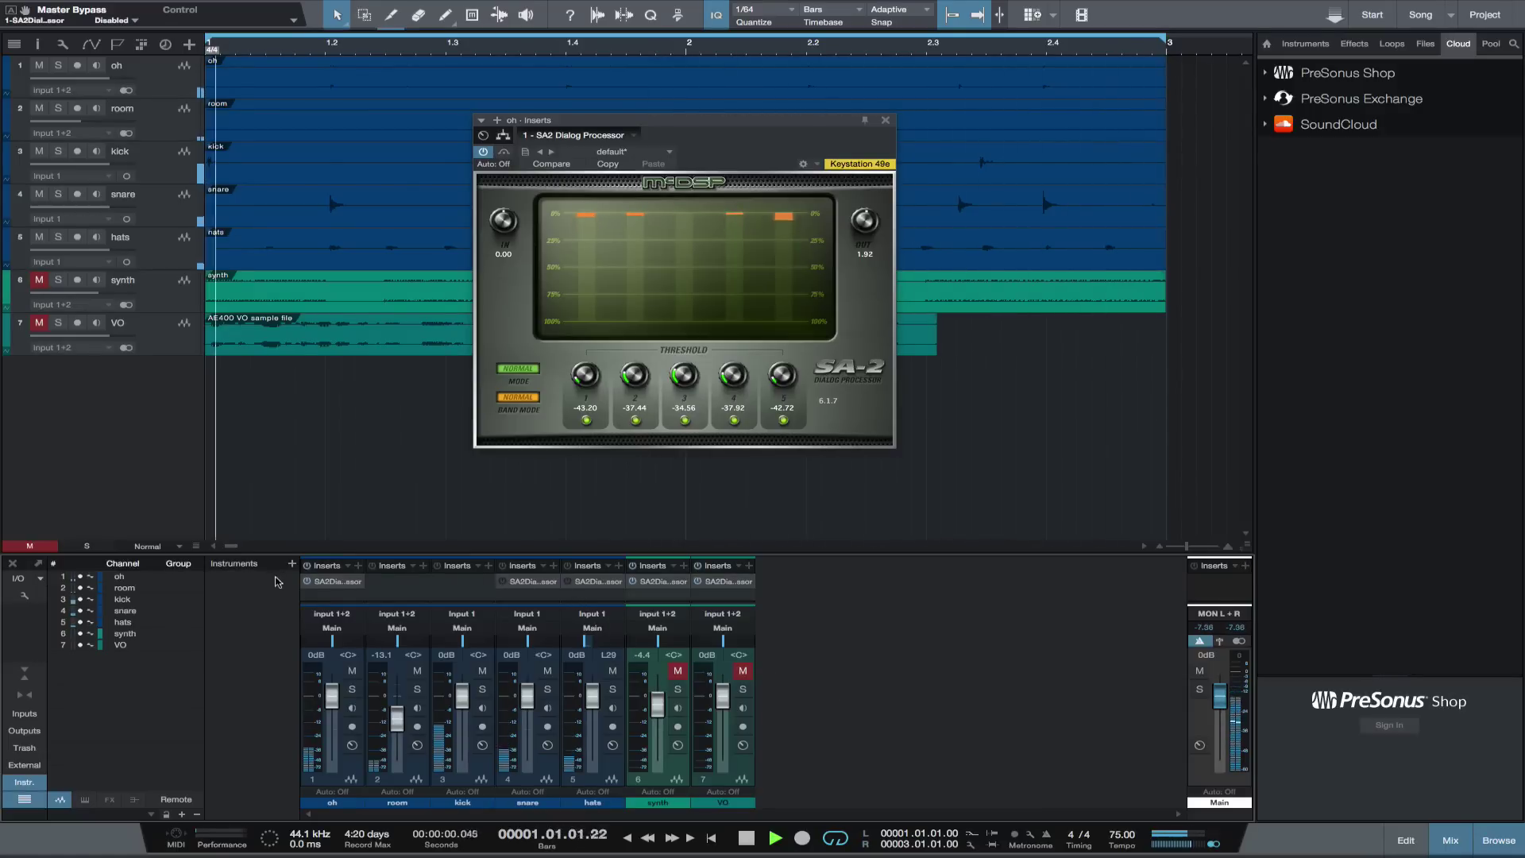
{"action": "left_click", "coordinate": [306, 581]}
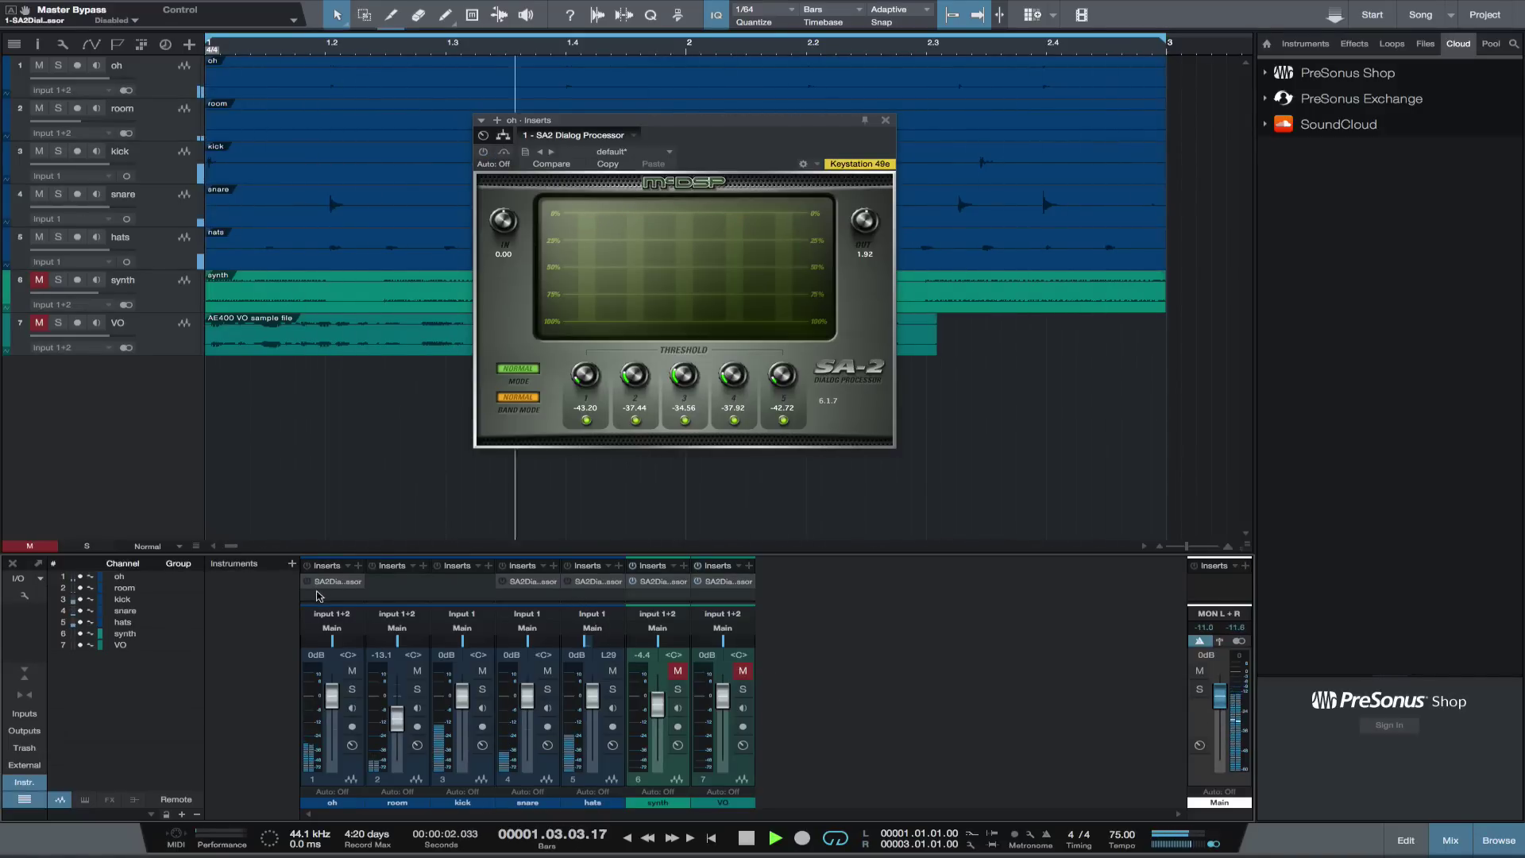
{"action": "left_click", "coordinate": [502, 581]}
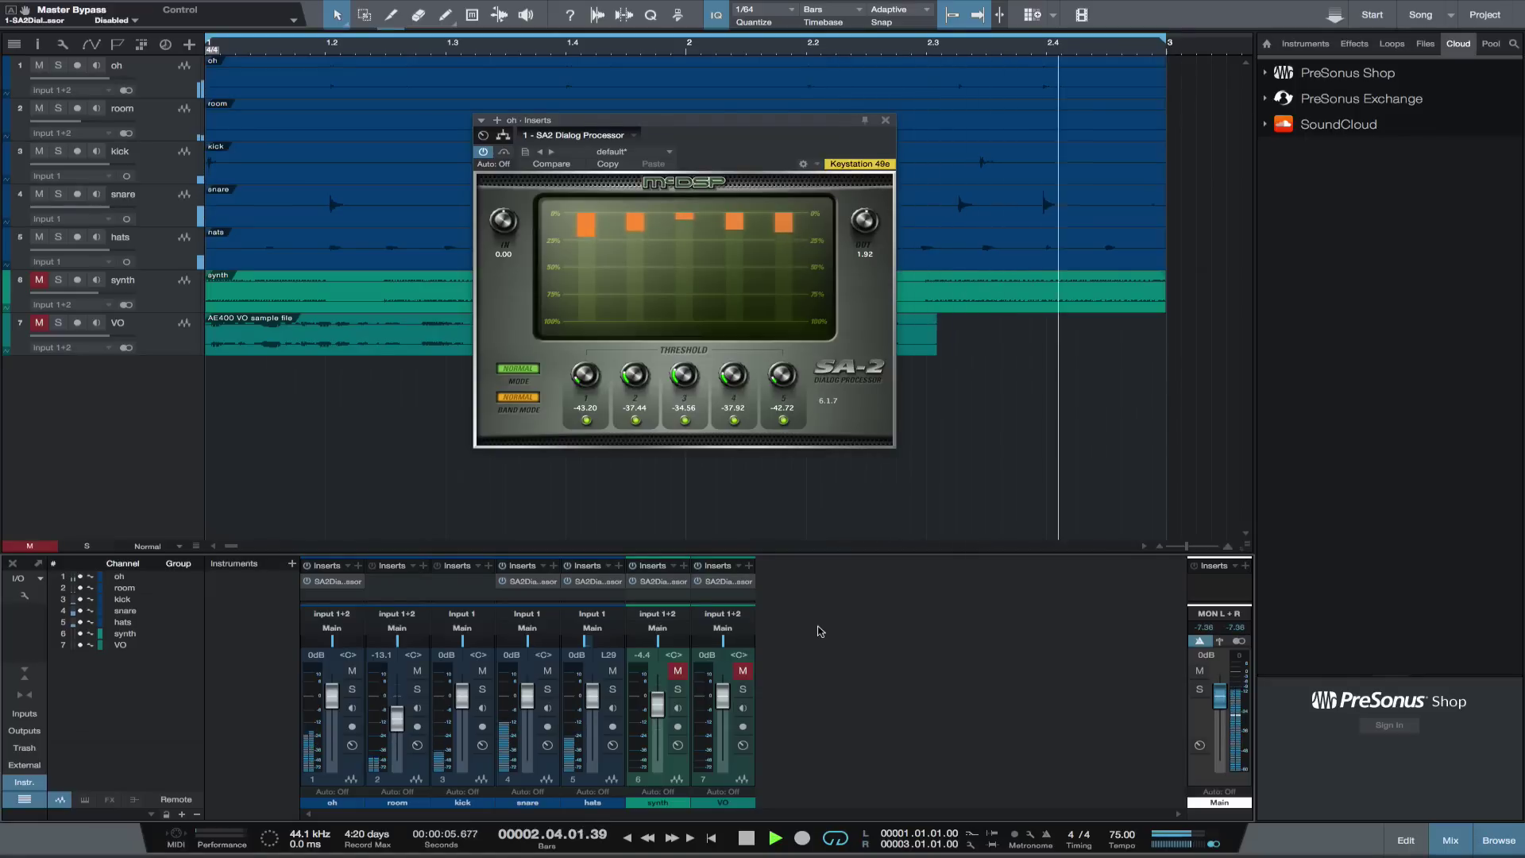
{"action": "key", "text": "space"}
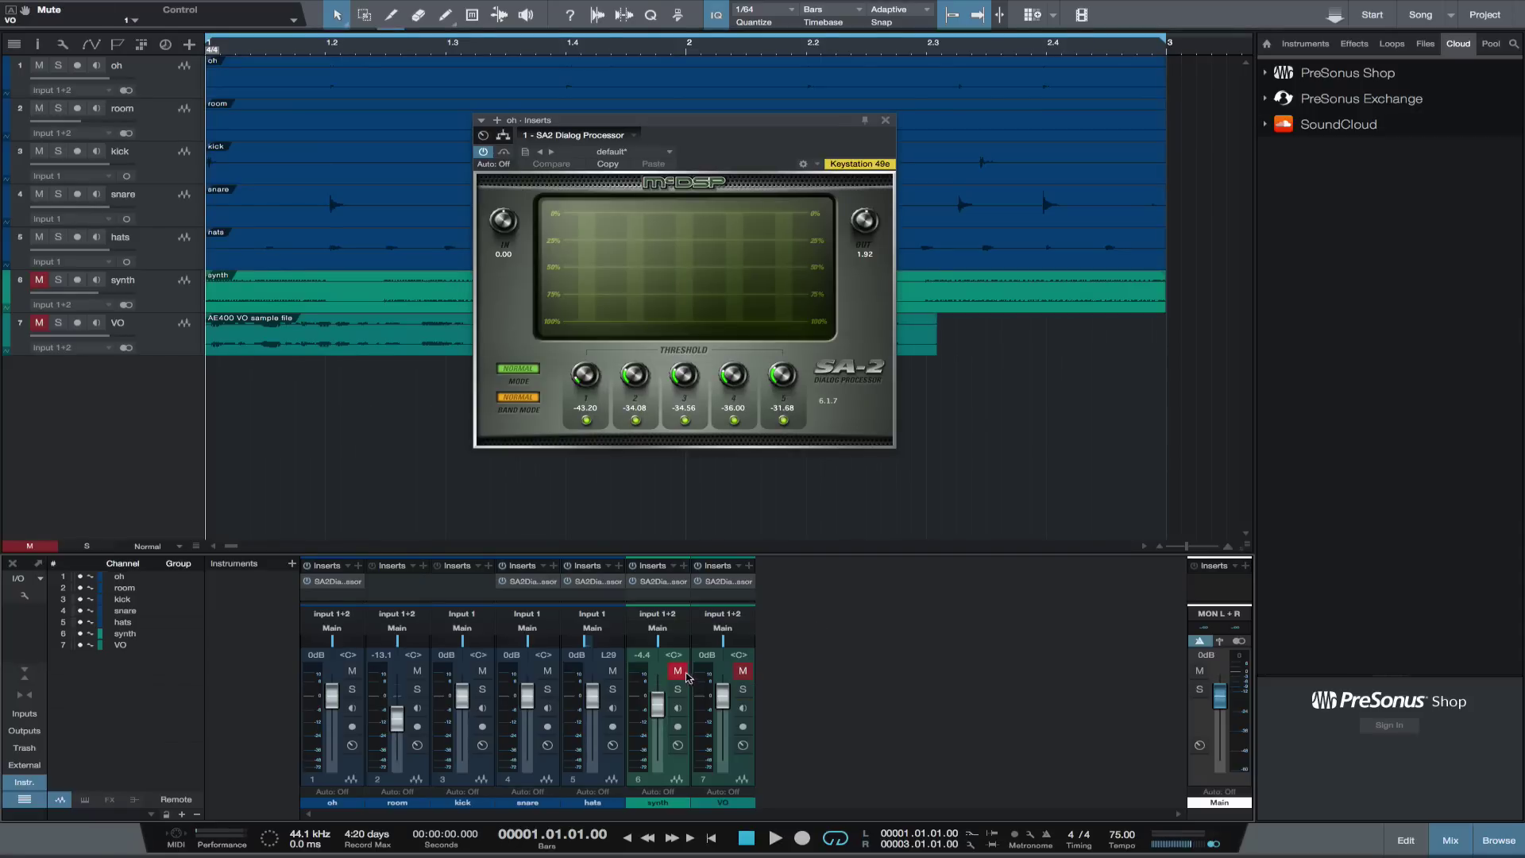
Solo synth, A/B its Synth Treatment SA-2 during playback, and lower band 1 to -21.60 dB
{"action": "left_click", "coordinate": [678, 687]}
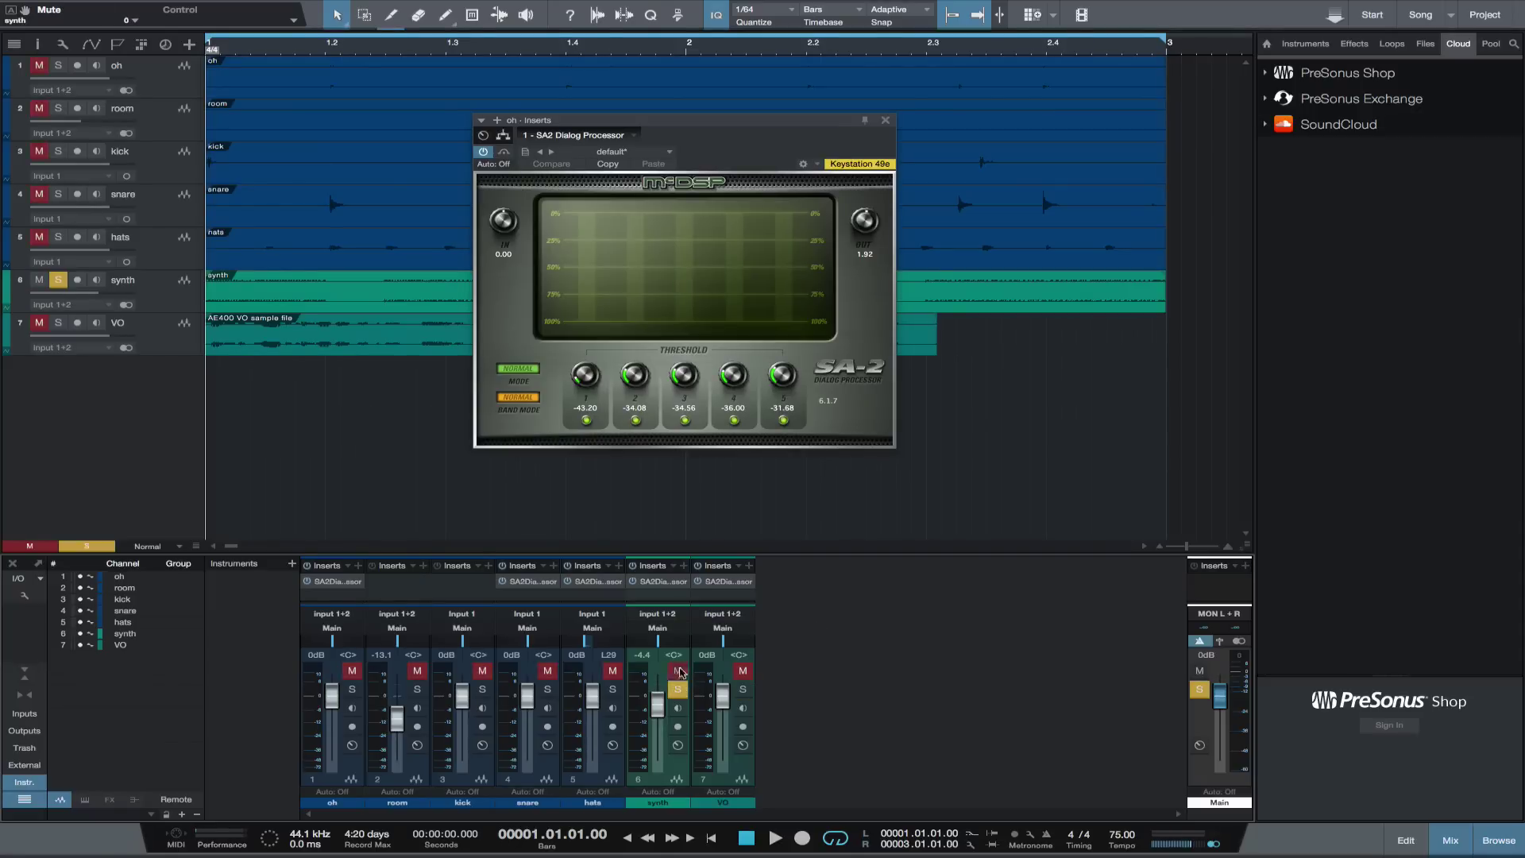
{"action": "left_click", "coordinate": [671, 585]}
{"action": "key", "text": "space"}
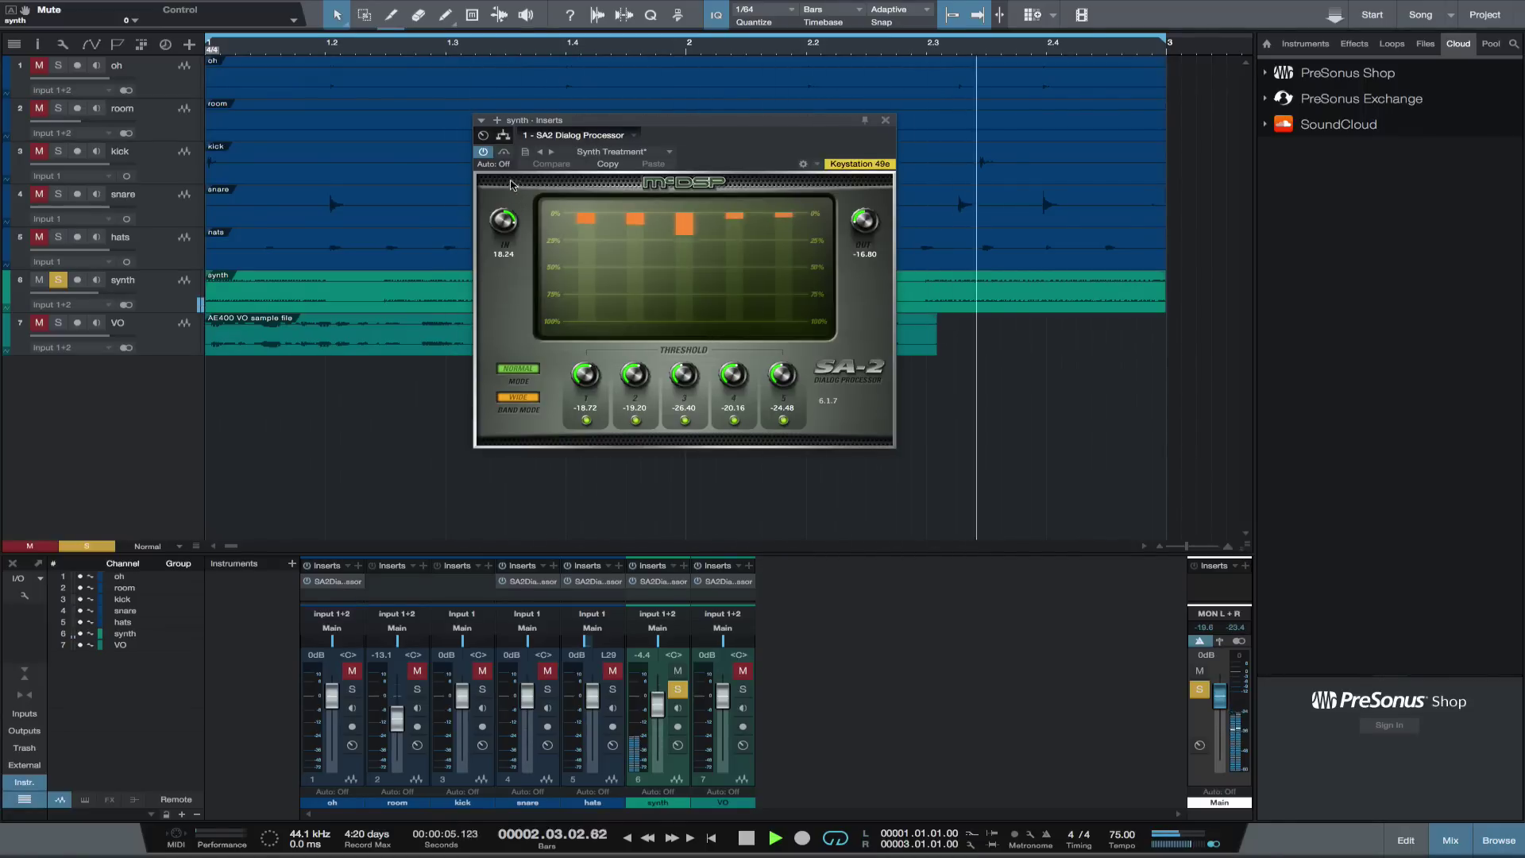
{"action": "left_click", "coordinate": [505, 154]}
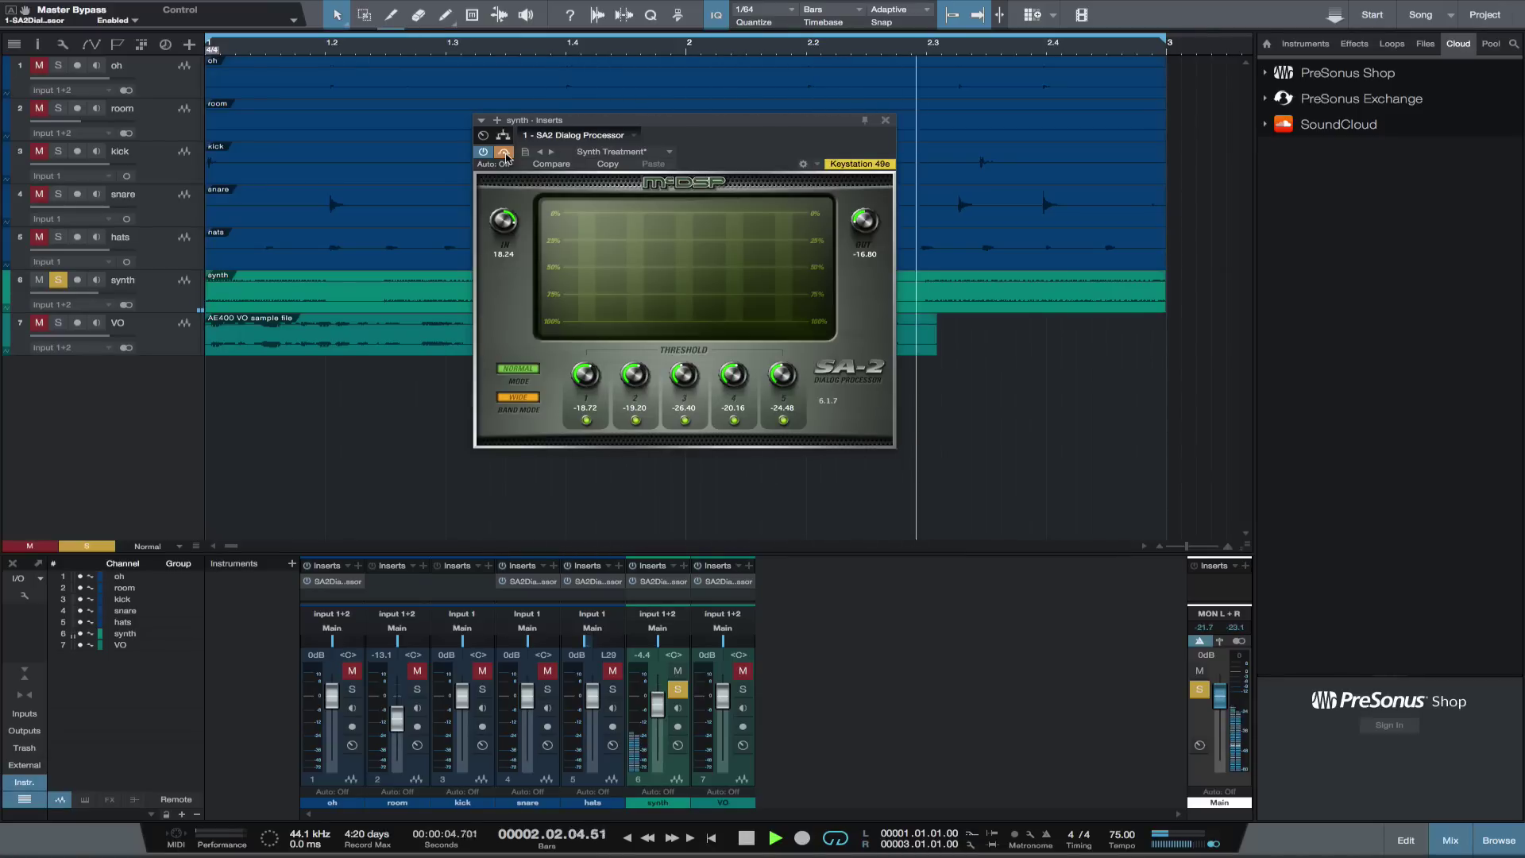
{"action": "left_click", "coordinate": [504, 153]}
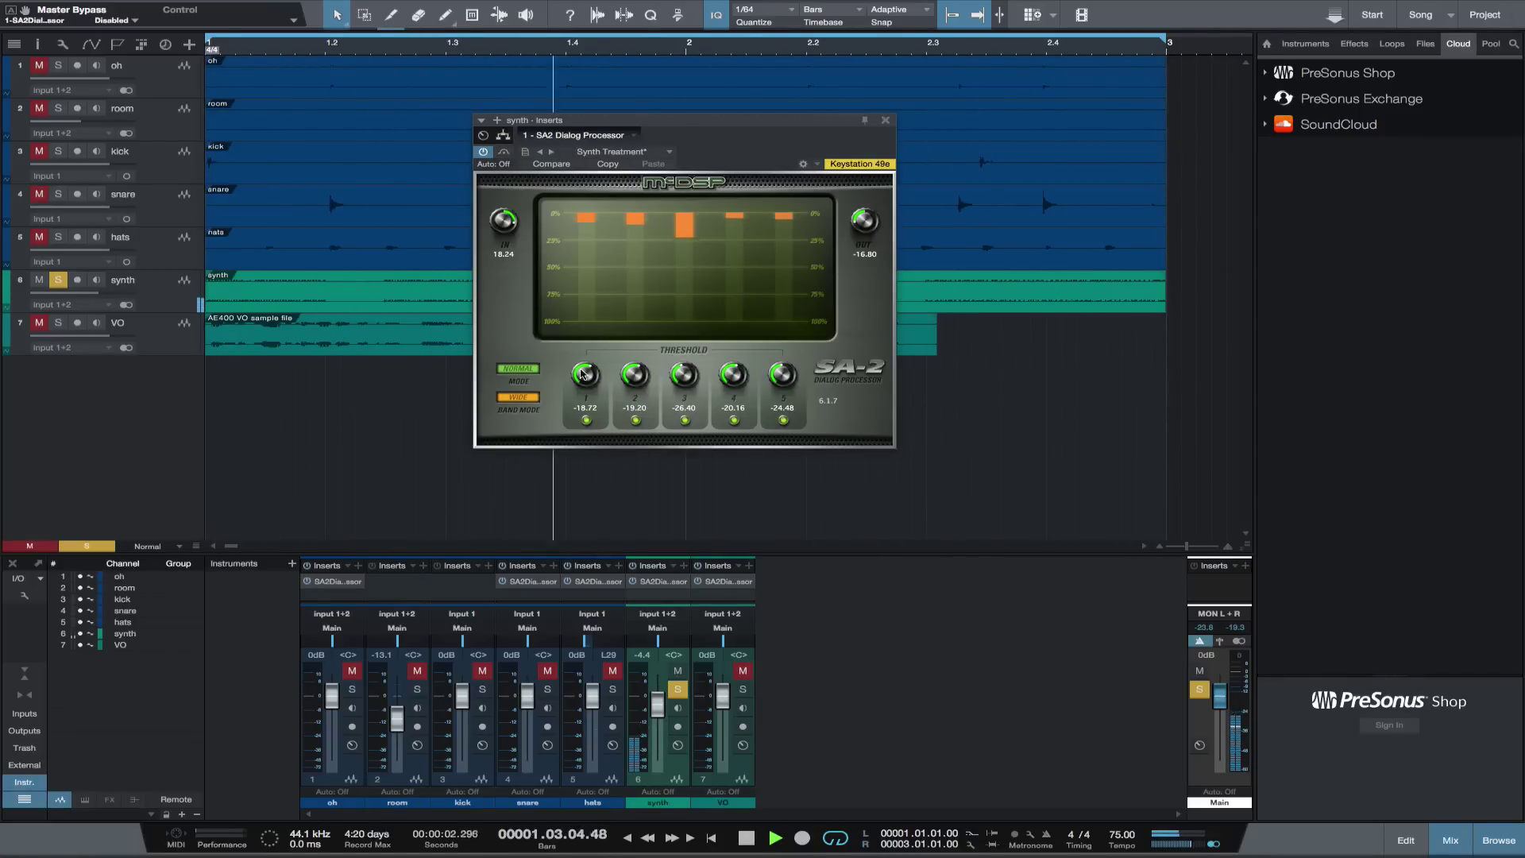
{"action": "left_click_drag", "start_coordinate": [582, 374], "coordinate": [582, 384]}
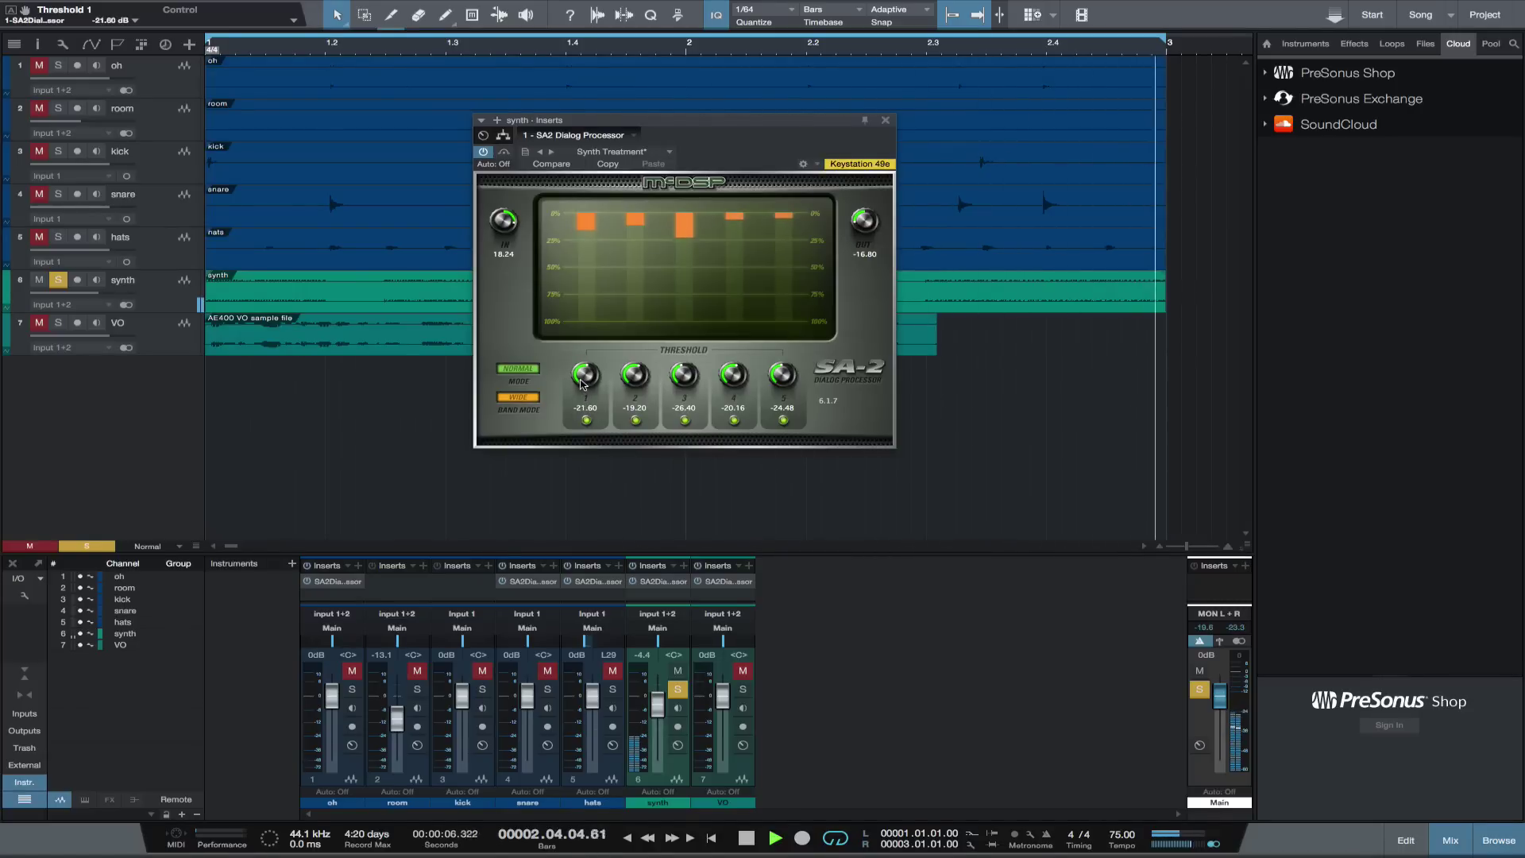
Audition bands 1 and 2 switched off and set band 2's threshold to -22.56 dB
{"action": "left_click", "coordinate": [586, 421]}
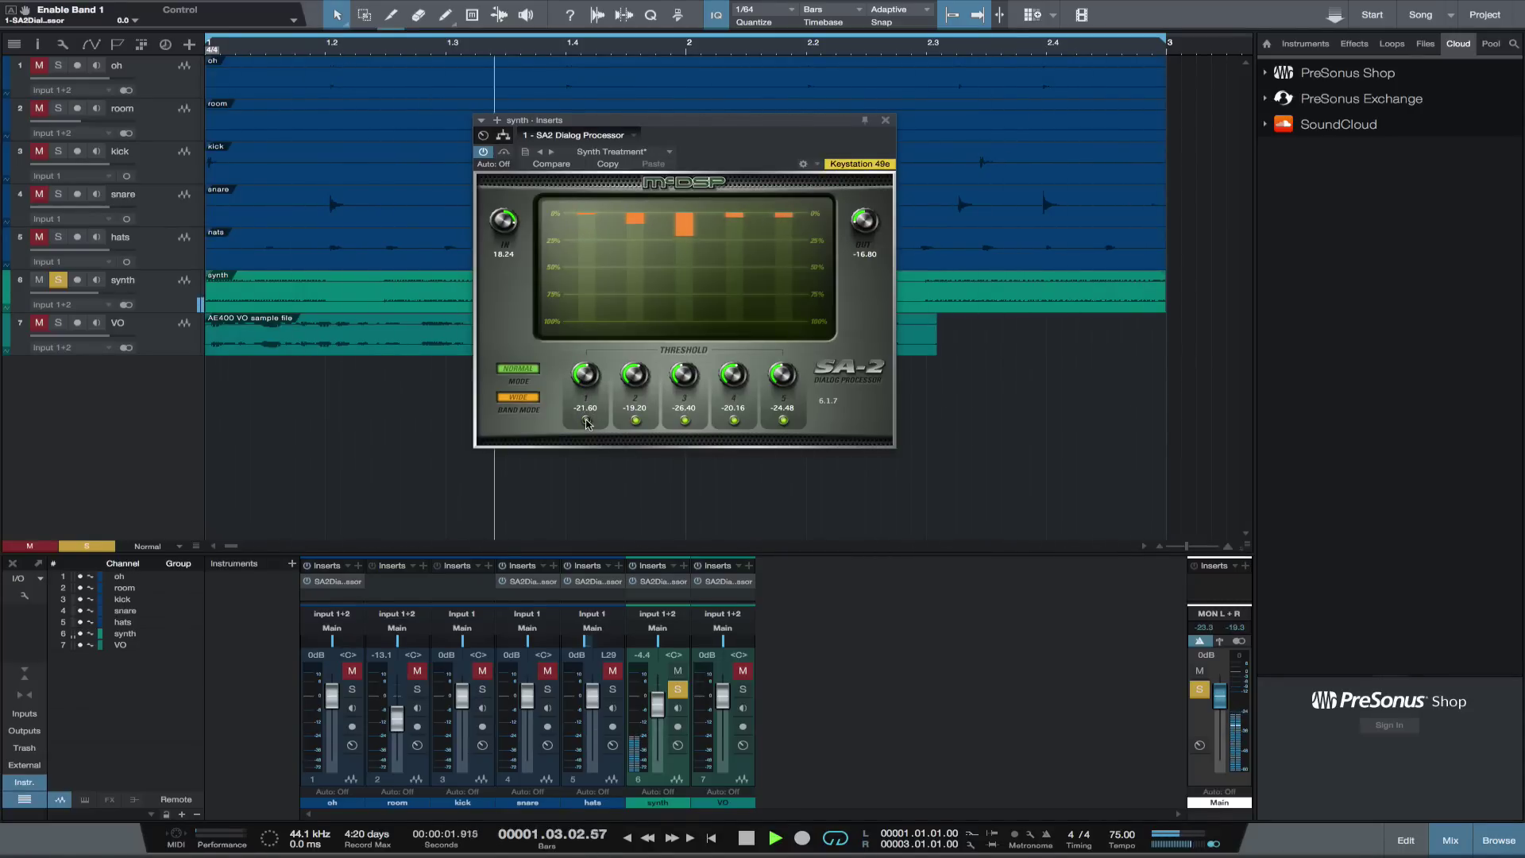
{"action": "left_click_drag", "start_coordinate": [631, 376], "coordinate": [636, 423]}
{"action": "left_click", "coordinate": [635, 421]}
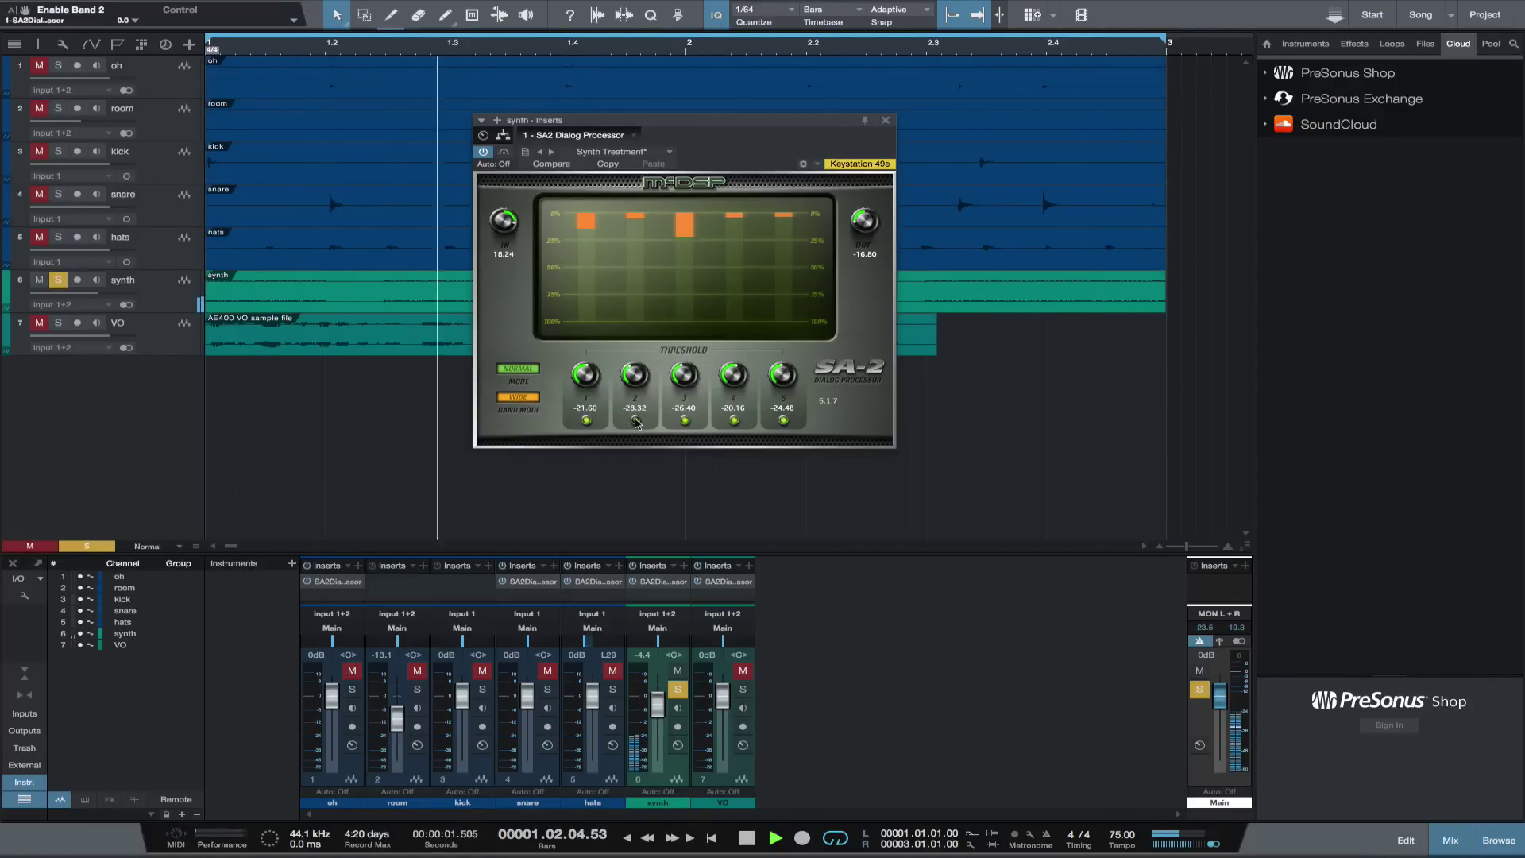
{"action": "left_click_drag", "start_coordinate": [635, 383], "coordinate": [636, 370]}
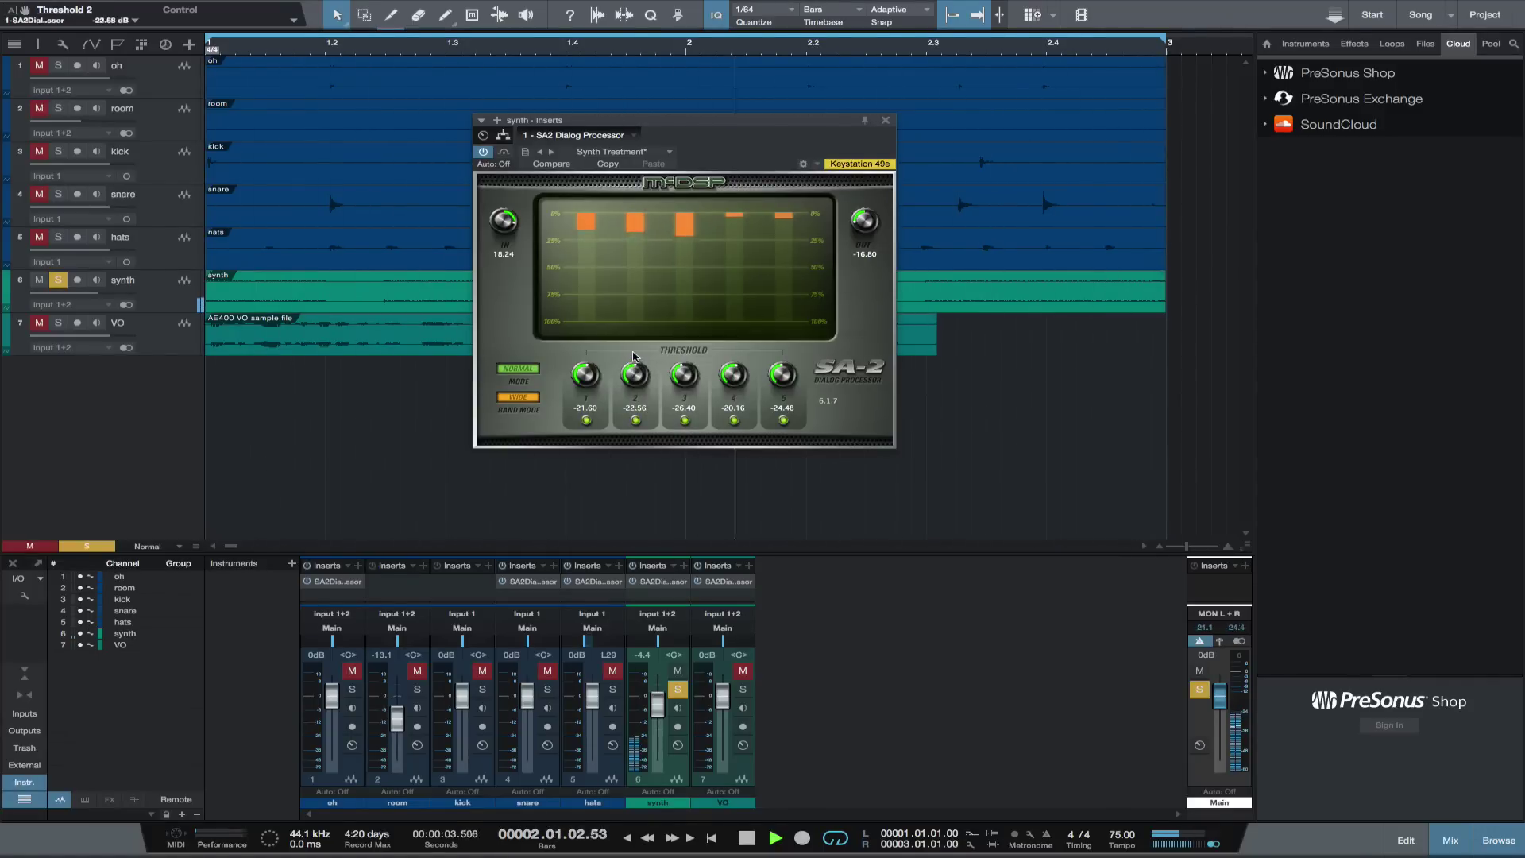
Set synth thresholds for band 3 to -25.92, band 4 -20.16 and band 5 -28.32 dB
{"action": "left_click", "coordinate": [685, 420]}
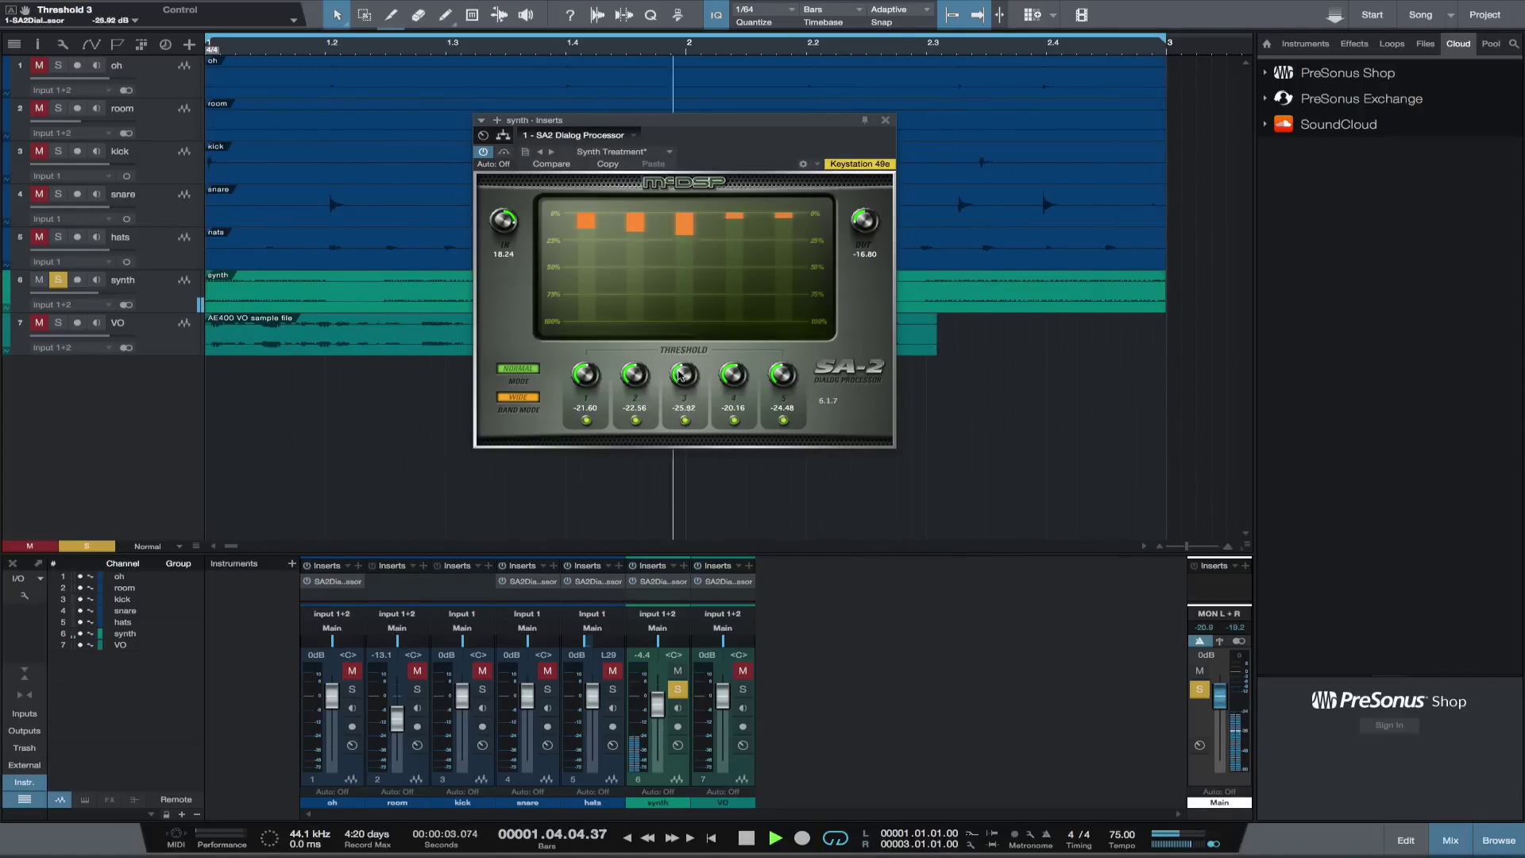
{"action": "mouse_move", "coordinate": [677, 362]}
{"action": "left_mouse_down"}
{"action": "mouse_move", "coordinate": [680, 455]}
{"action": "mouse_move", "coordinate": [675, 374]}
{"action": "left_mouse_up"}
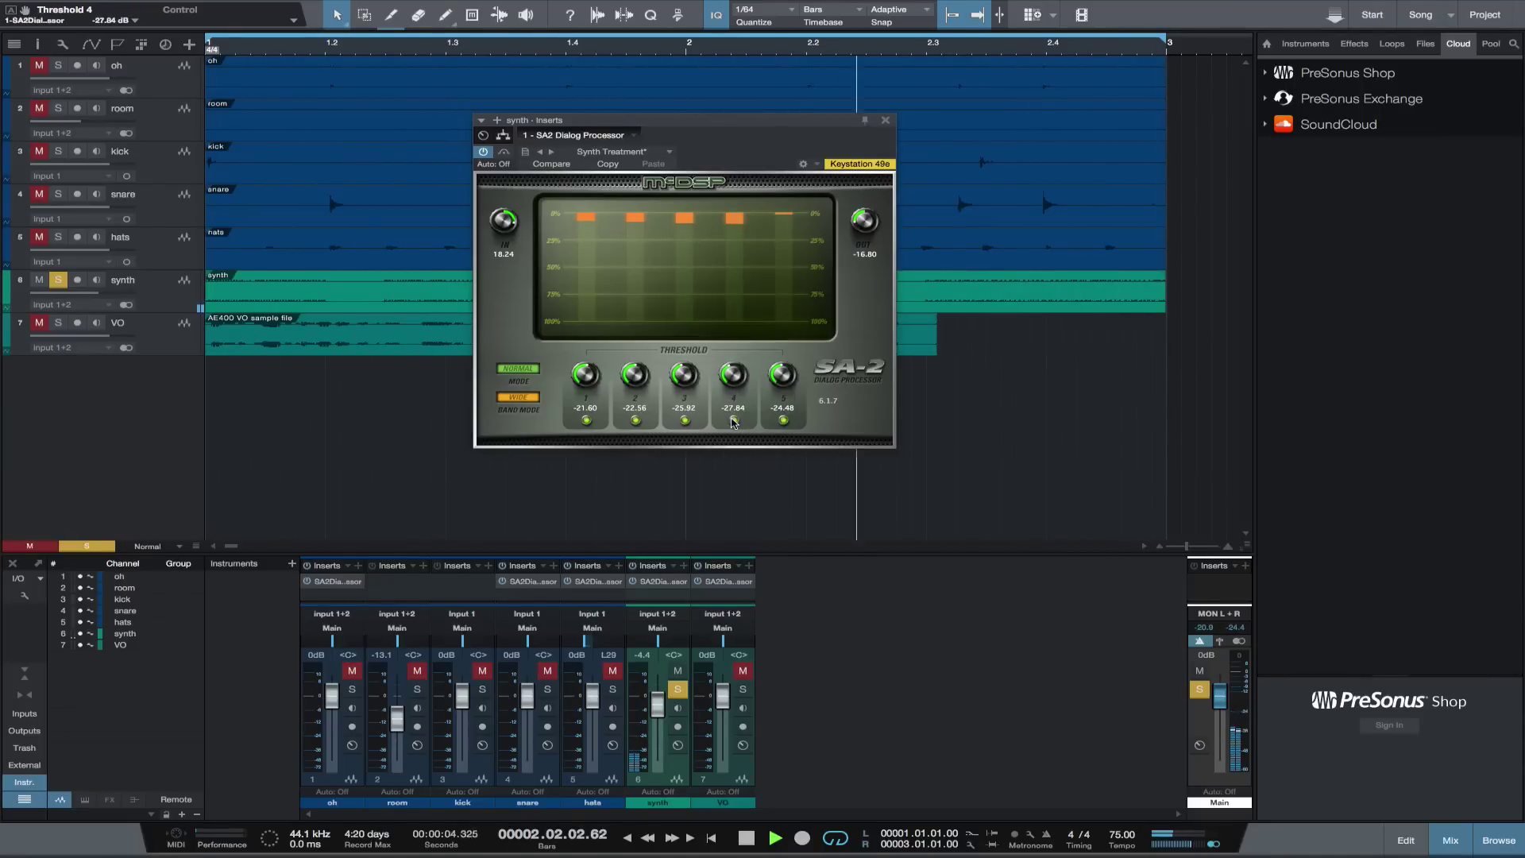
{"action": "left_click_drag", "start_coordinate": [733, 423], "coordinate": [734, 302]}
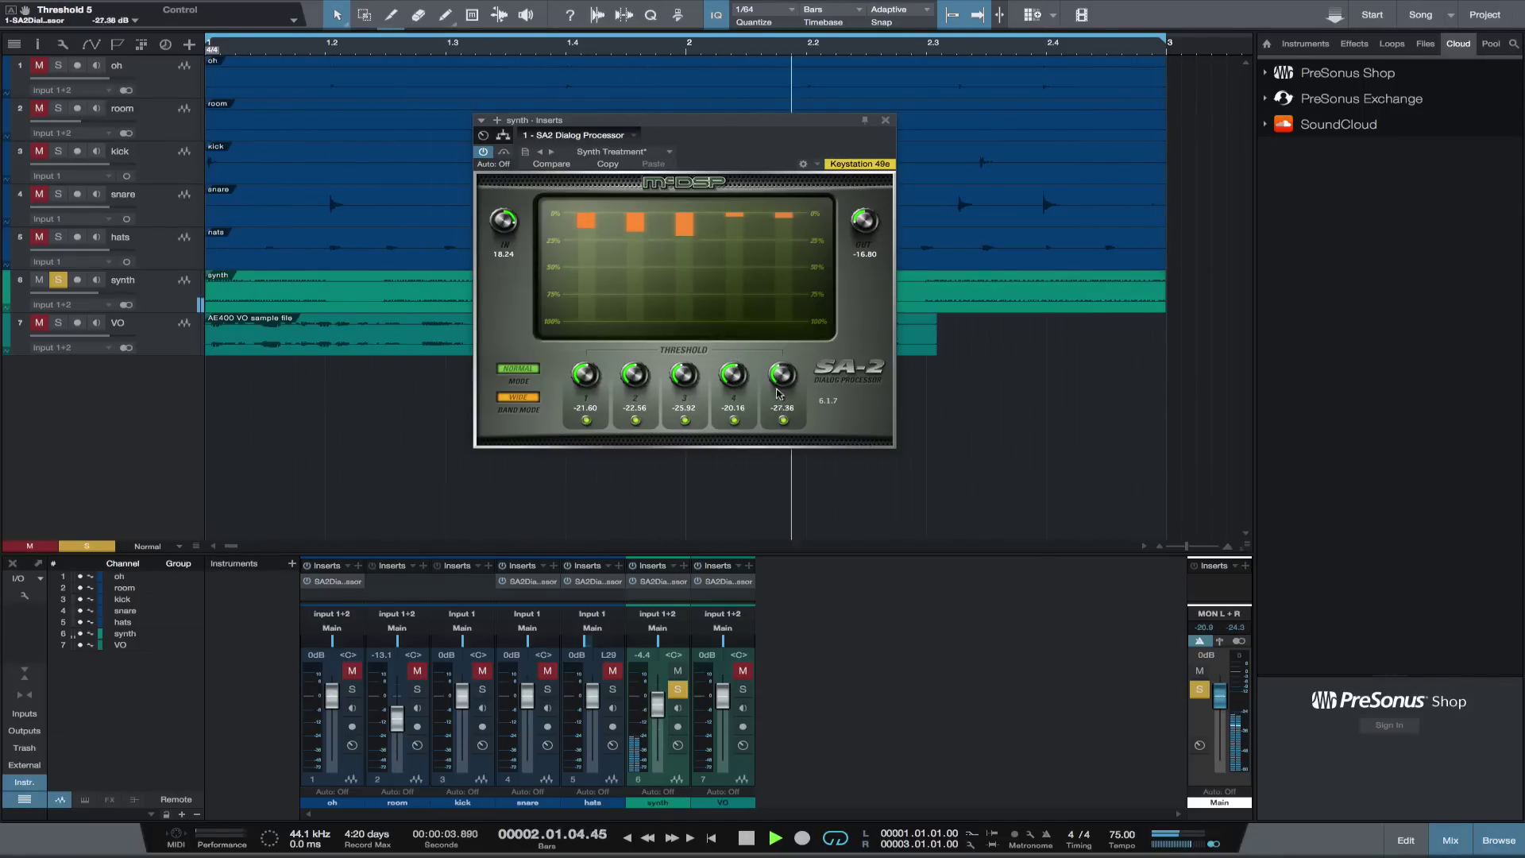
{"action": "left_click_drag", "start_coordinate": [778, 410], "coordinate": [783, 423]}
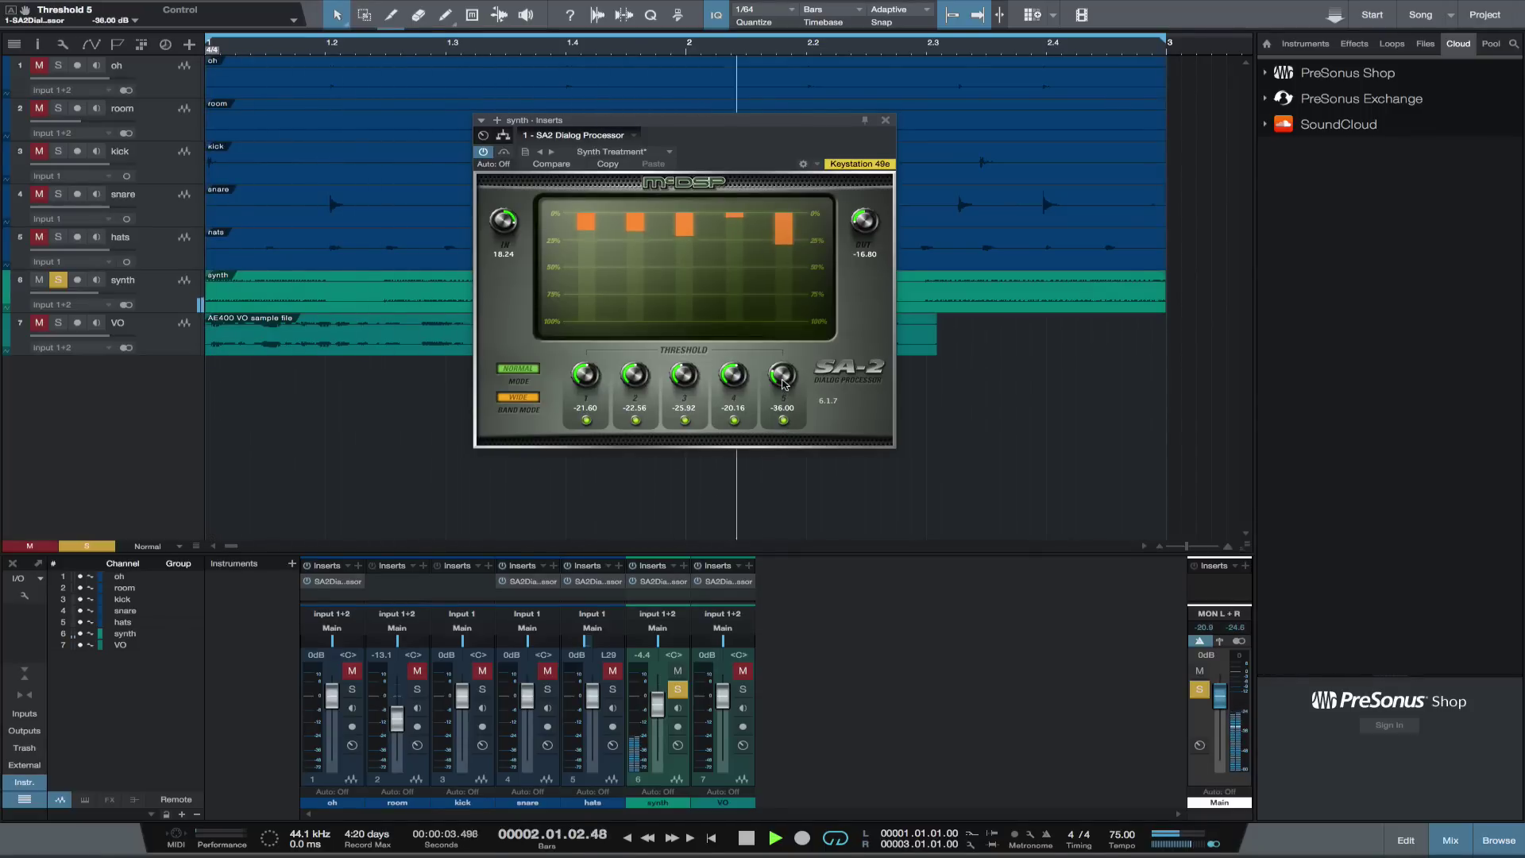
{"action": "left_click_drag", "start_coordinate": [783, 384], "coordinate": [783, 359]}
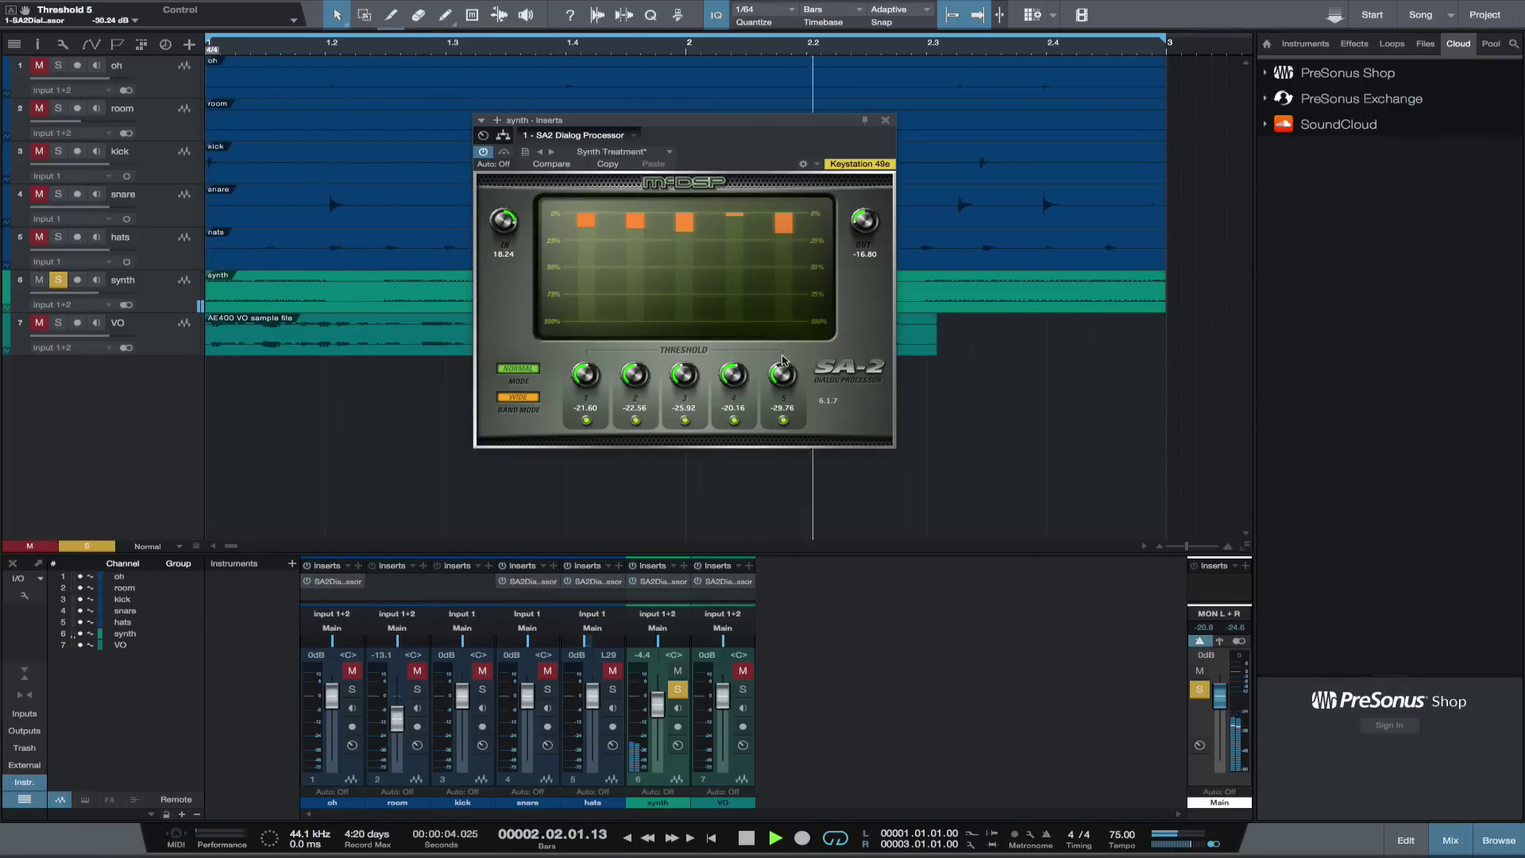
A/B the synth's SA-2 against bypass and stop playback
{"action": "left_click", "coordinate": [504, 153]}
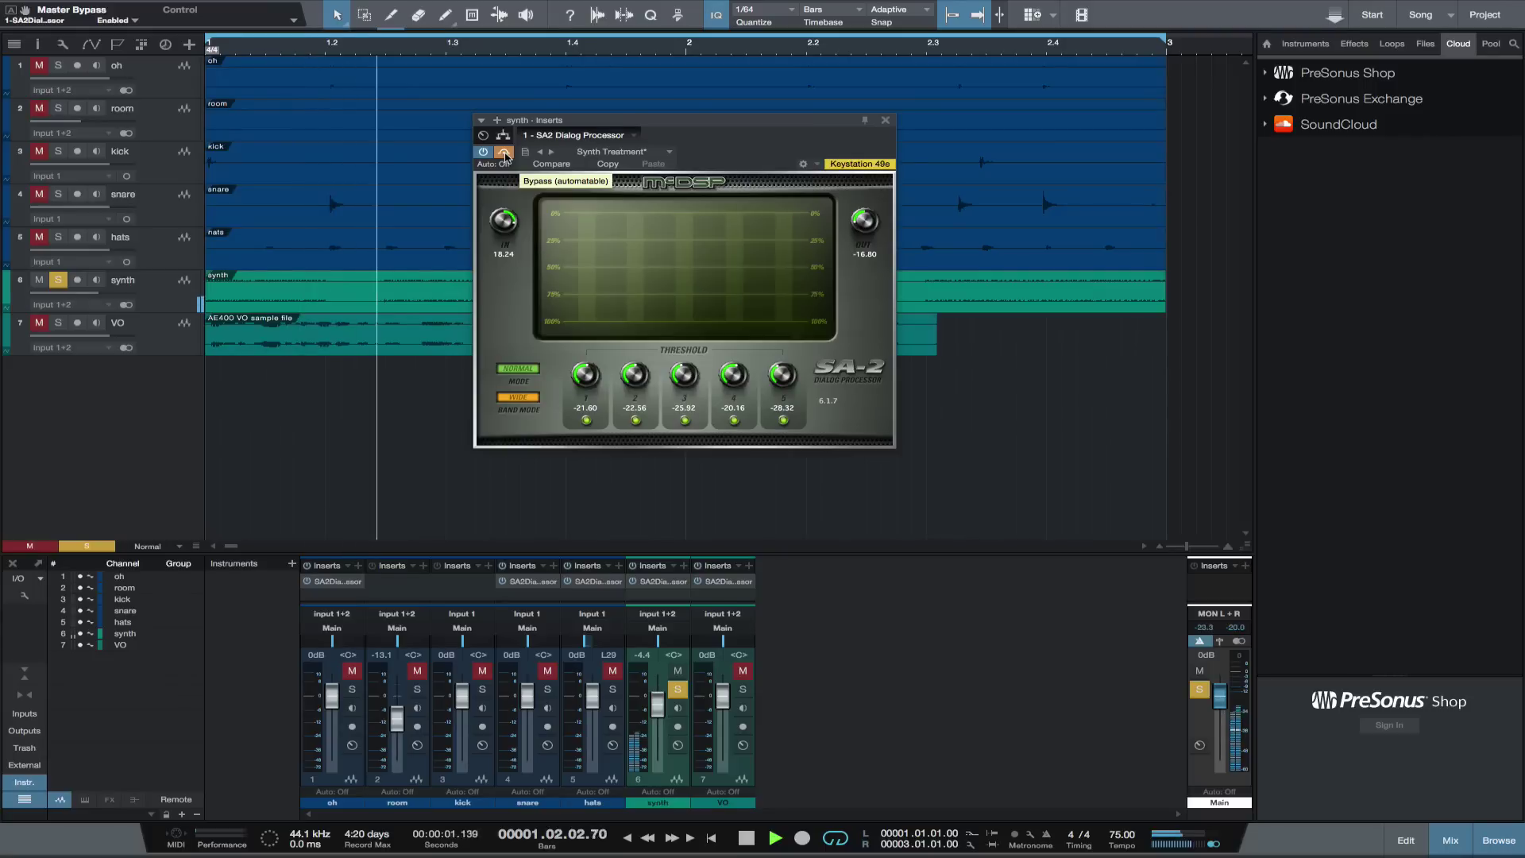
{"action": "left_click", "coordinate": [504, 154]}
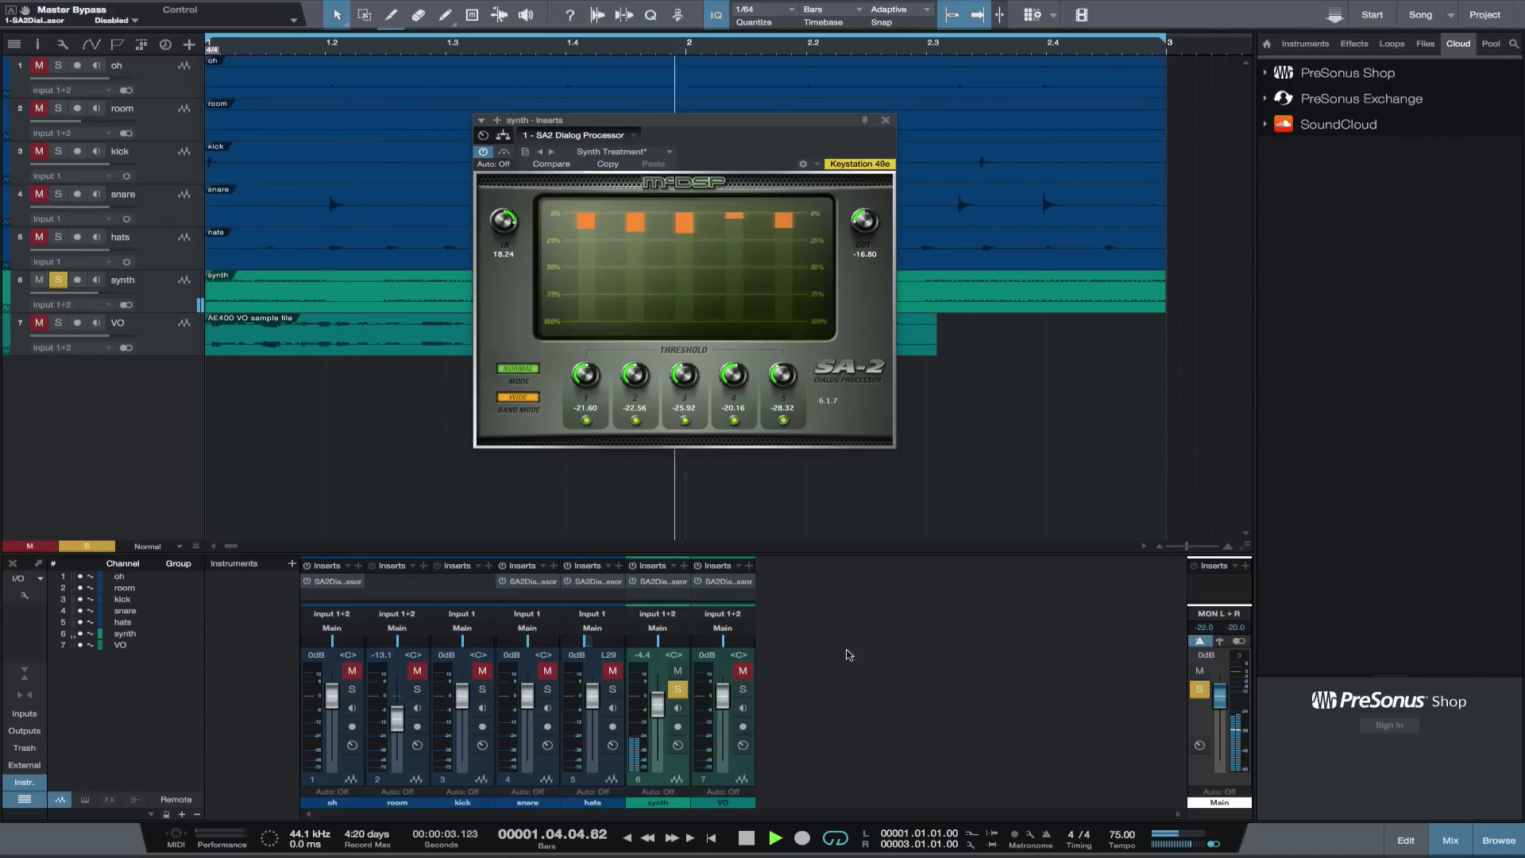
{"action": "key", "text": "space"}
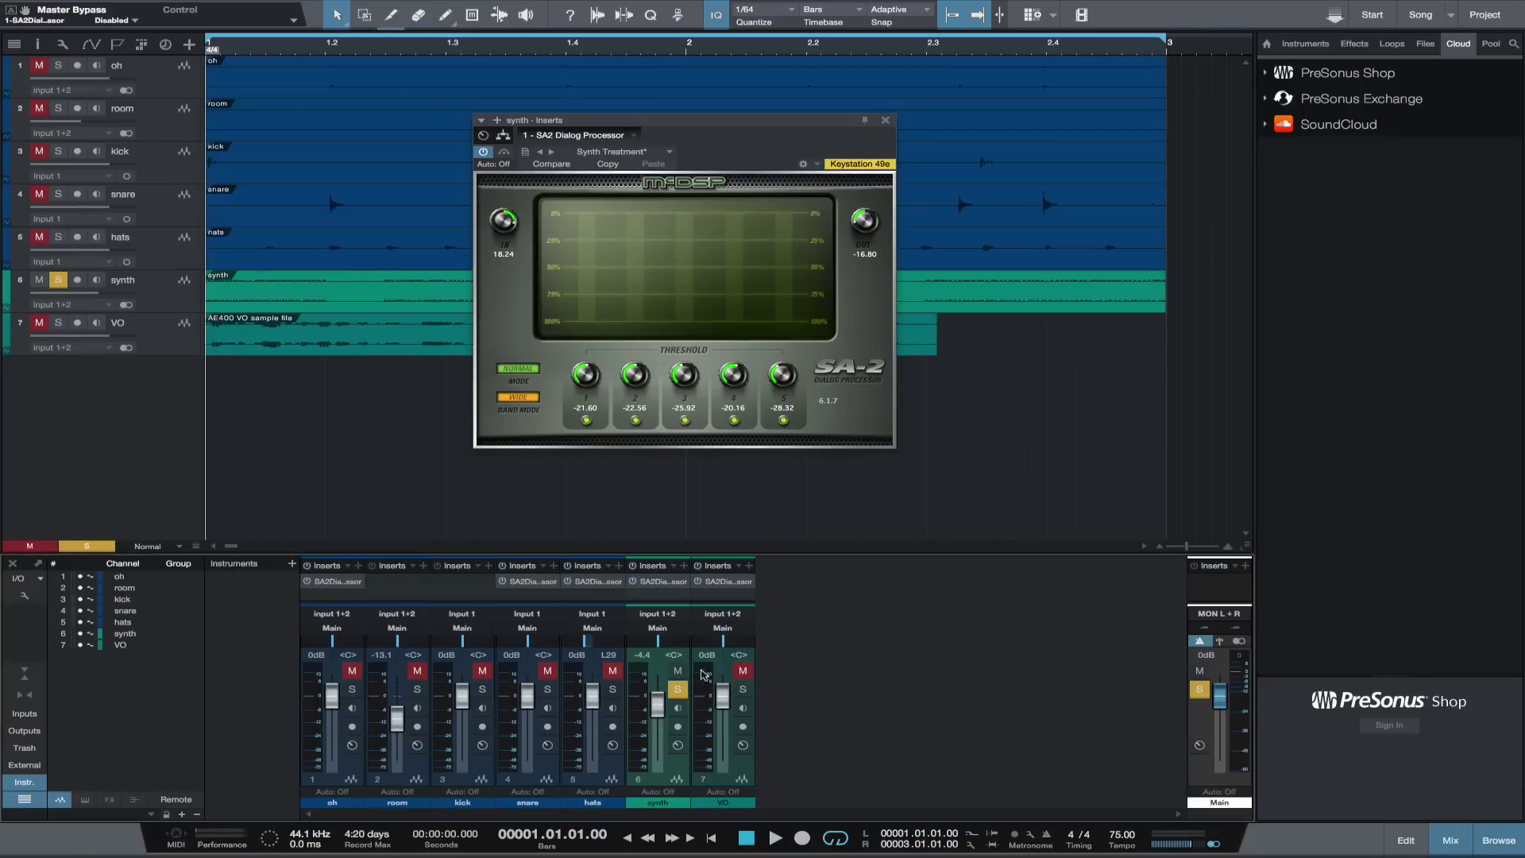
Unsolo synth and play the full mix with the synth's SA-2 insert switched on
{"action": "left_click", "coordinate": [679, 690]}
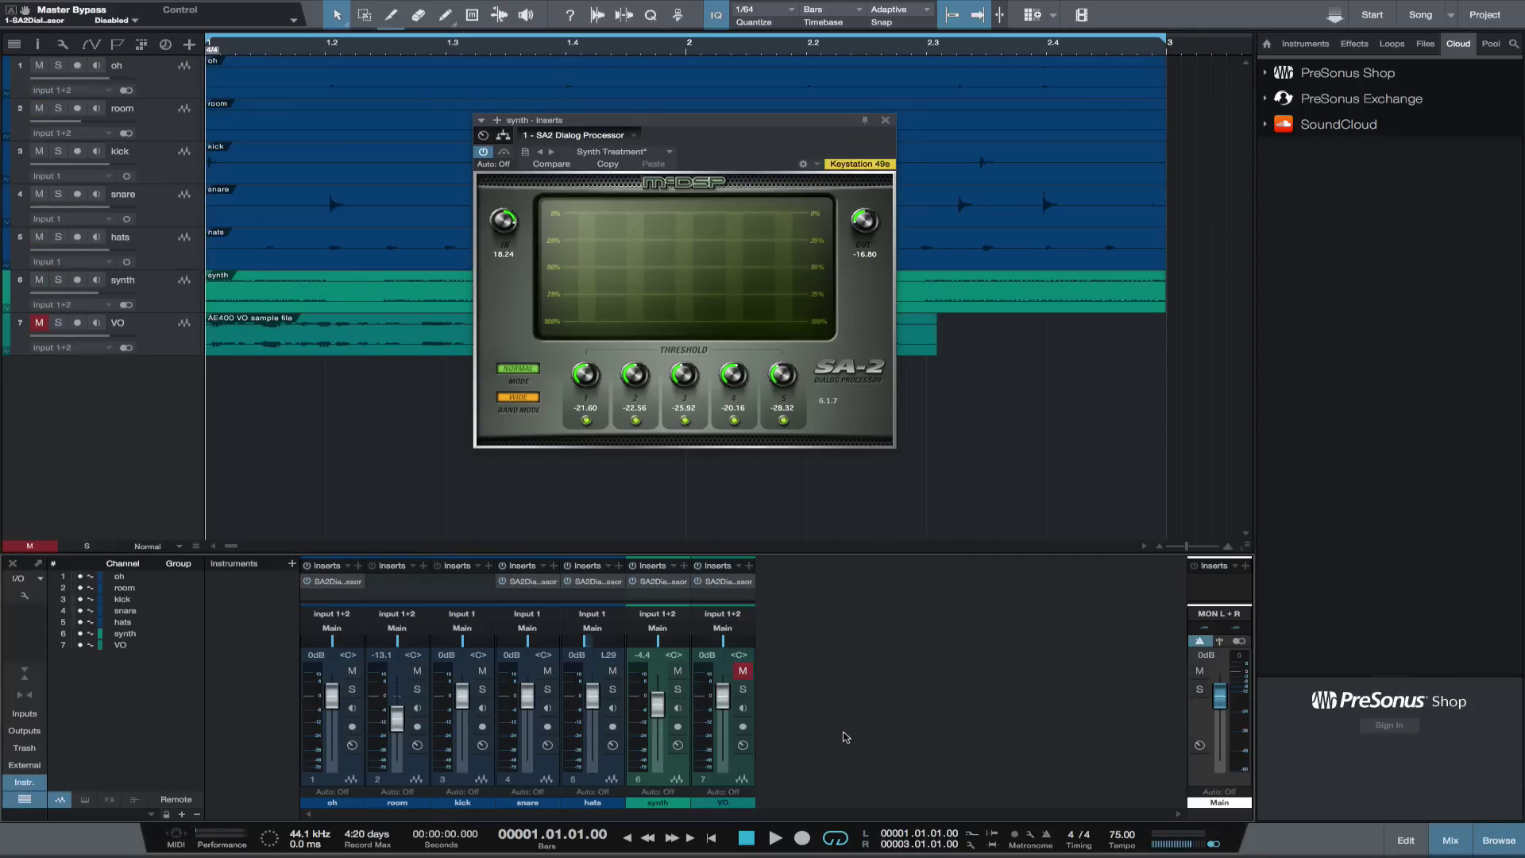
{"action": "key", "text": "space"}
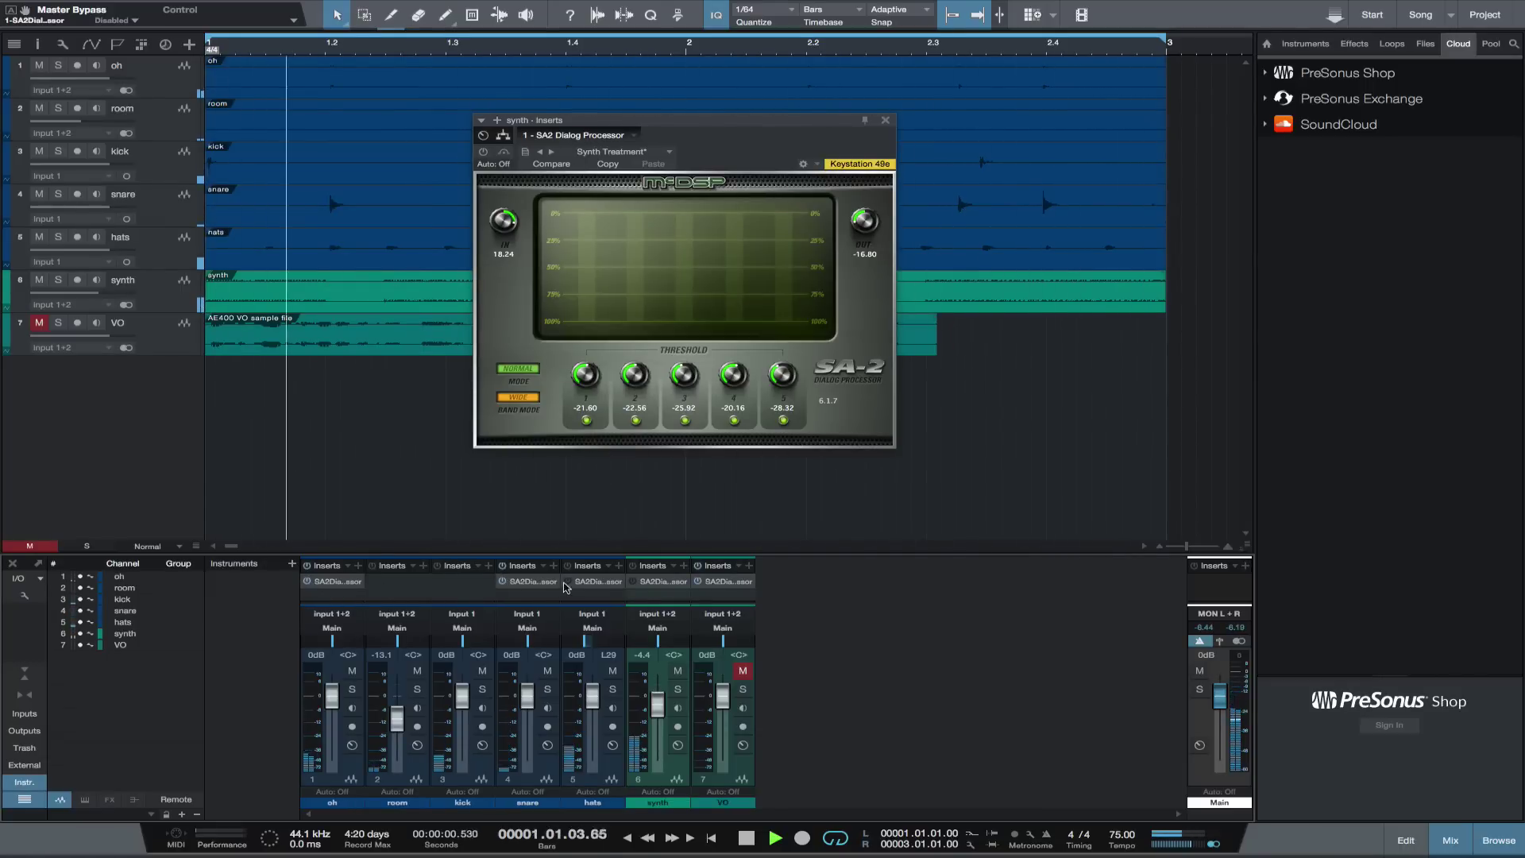
{"action": "left_click", "coordinate": [634, 582]}
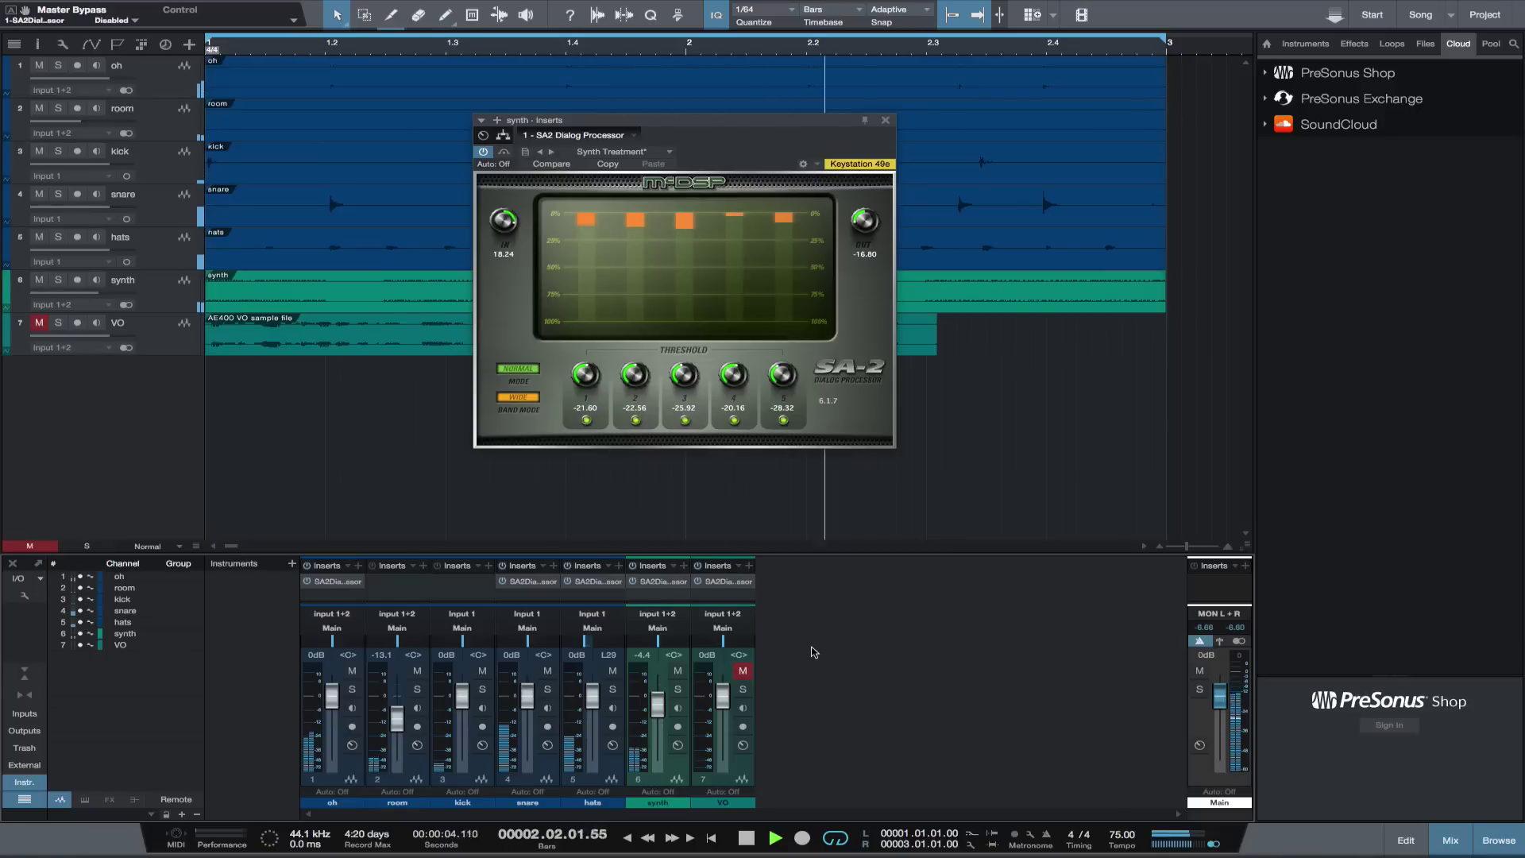
{"action": "key", "text": "space"}
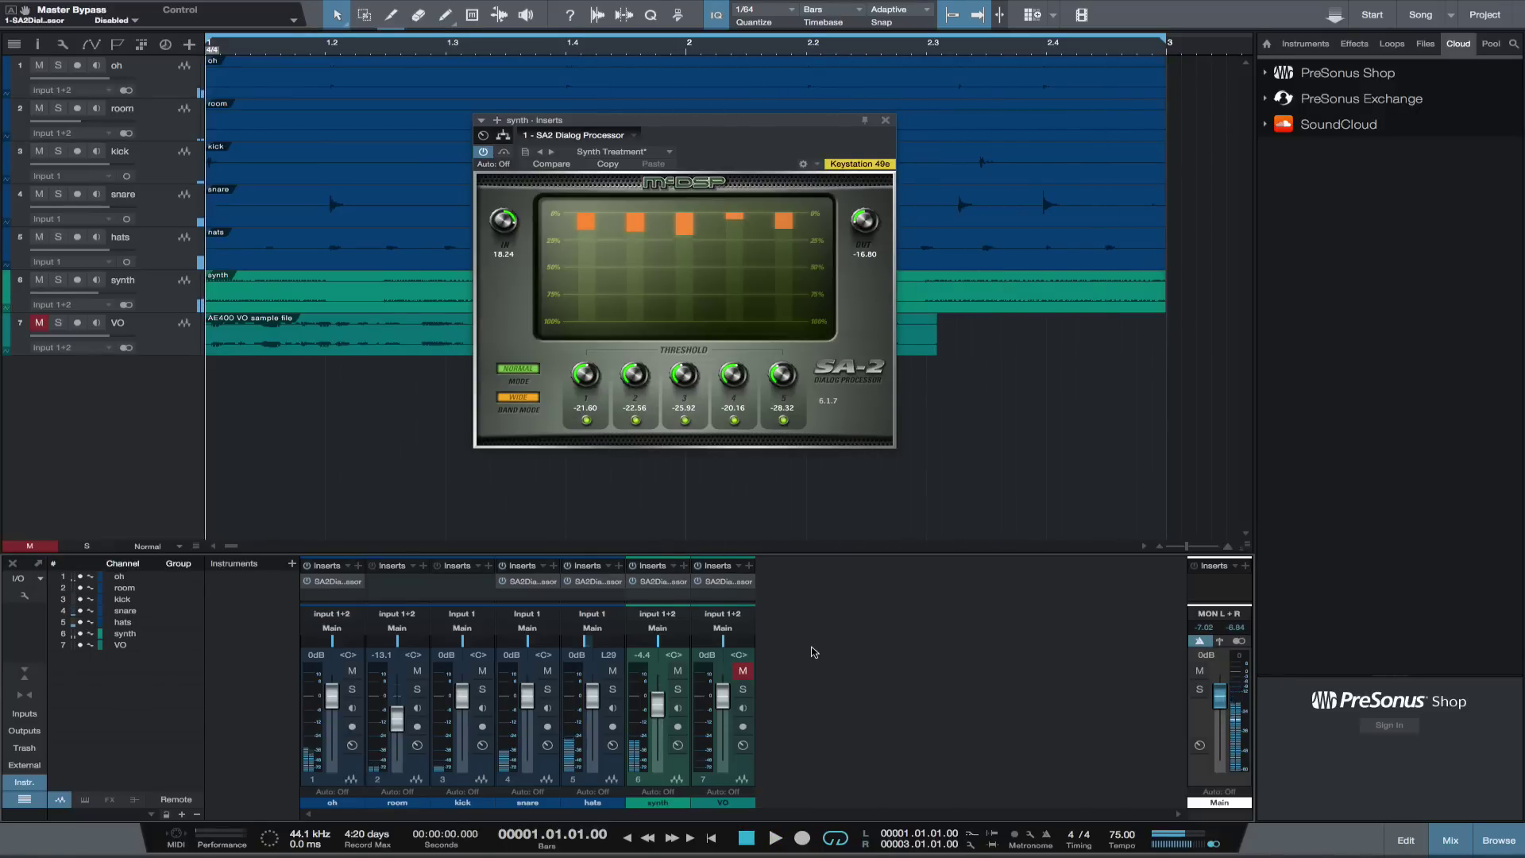